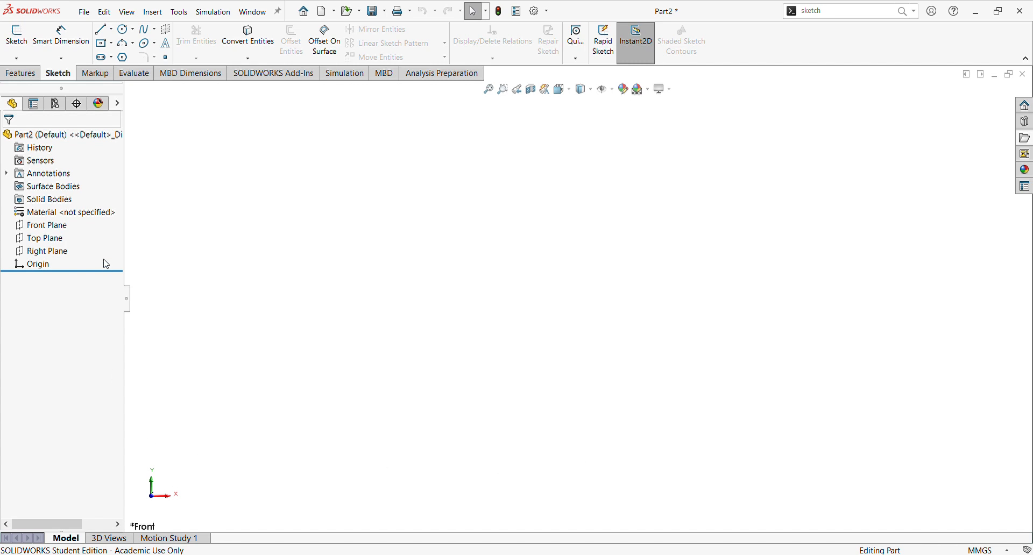
Step: Start a new sketch on the Front Plane
left_click(51, 226)
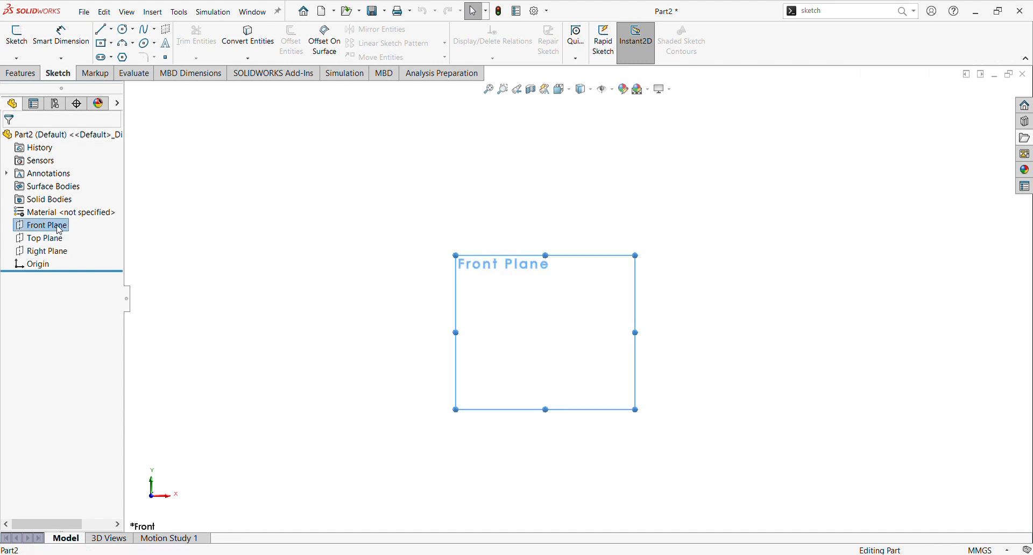
left_click(61, 214)
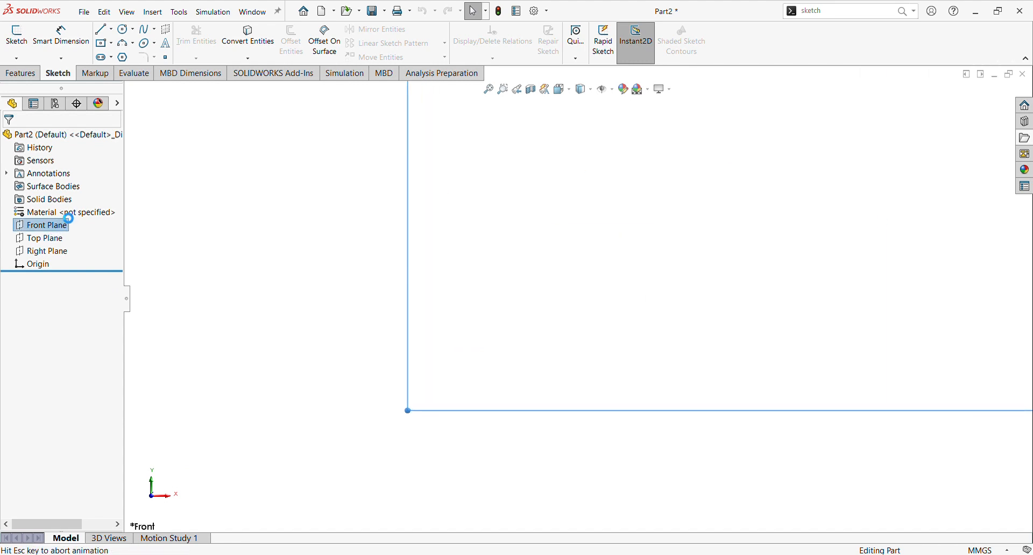
scroll(384, 341, "up", 3)
scroll(595, 292, "up", 5)
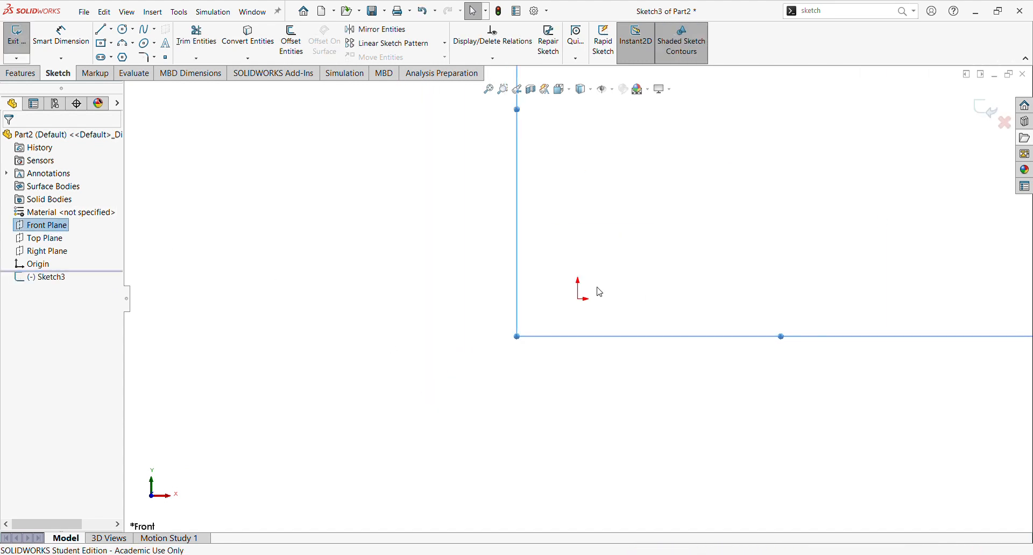
scroll(813, 135, "down", 2)
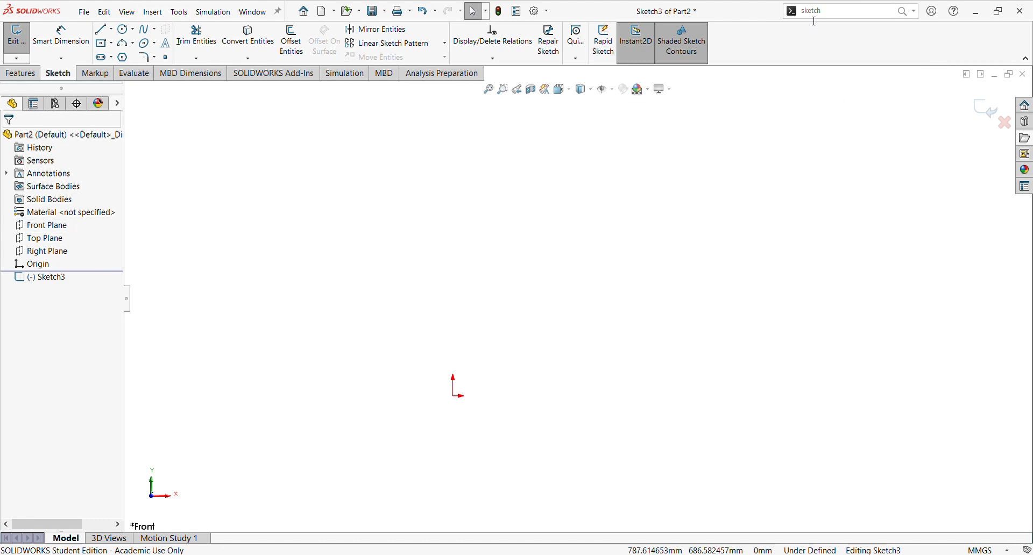
Step: Insert the hook image as a sketch picture placed at the origin and accept it
left_click(833, 12)
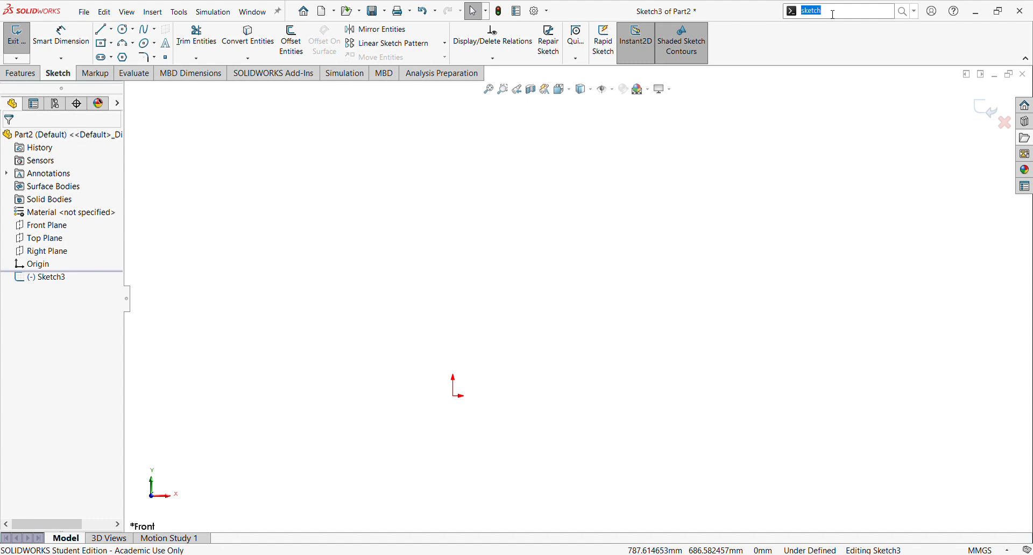
type("sketch")
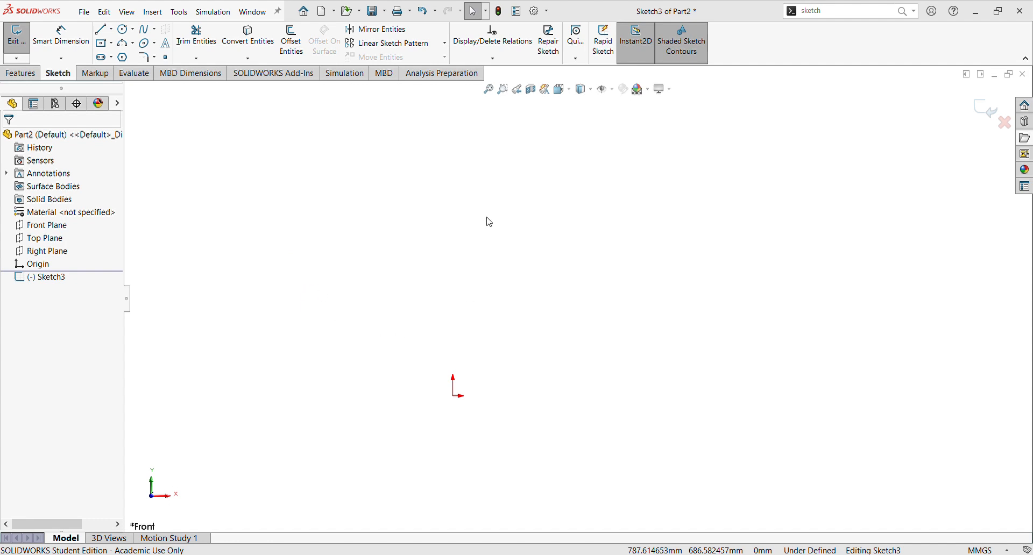
key("w")
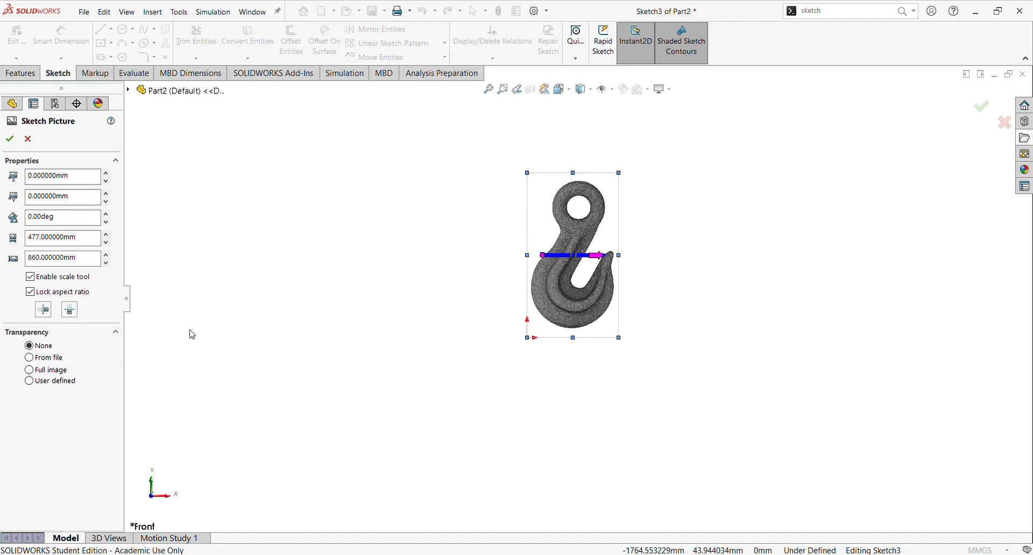
left_click(10, 141)
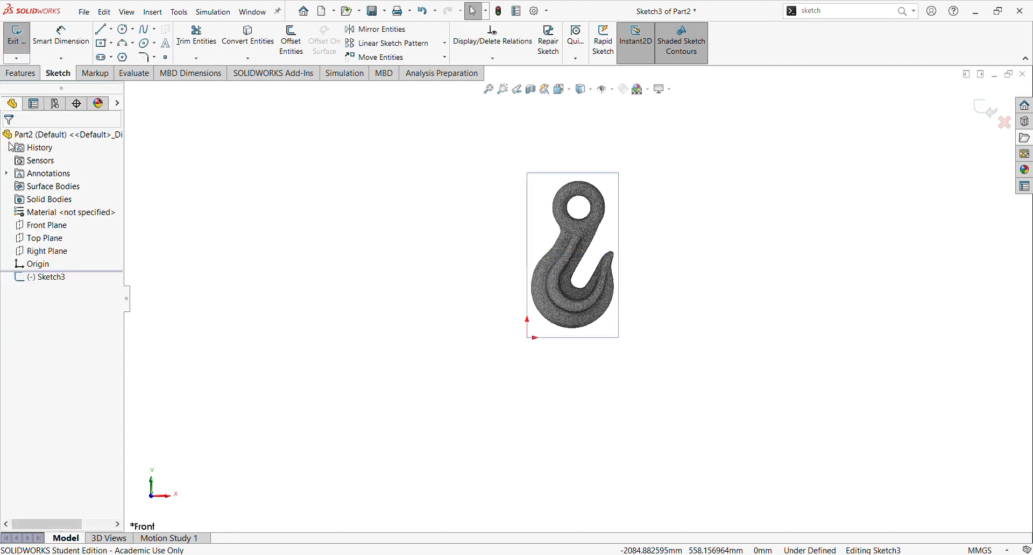
Step: Sketch a circle over the hook's eye hole, about 127 mm in diameter
scroll(627, 219, "down", 1)
scroll(592, 253, "down", 1)
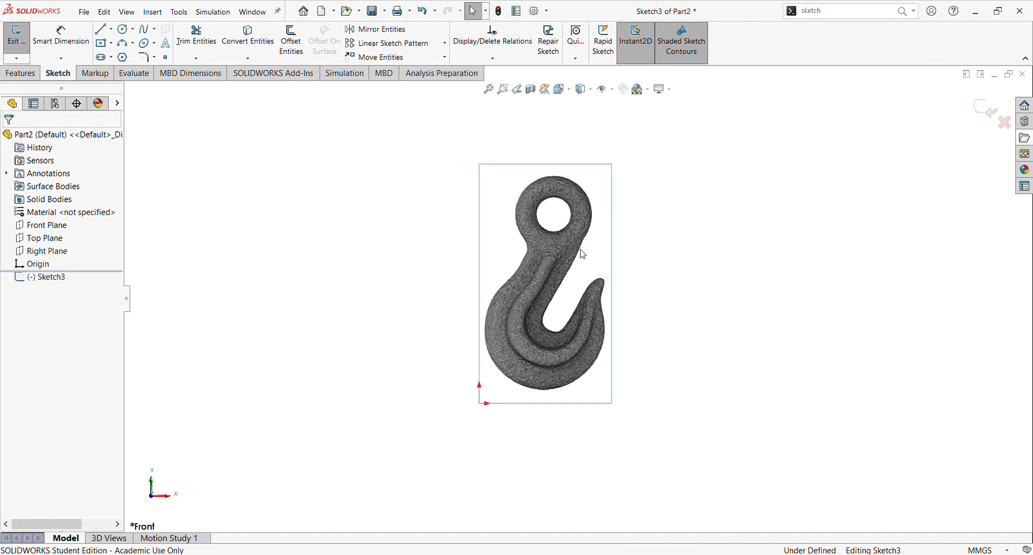
scroll(585, 279, "down", 1)
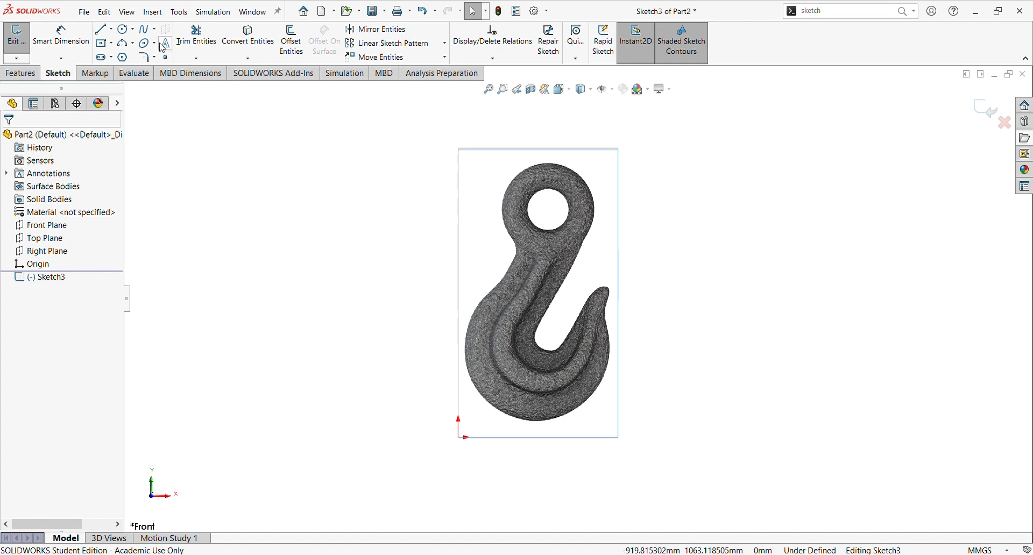
left_click(125, 31)
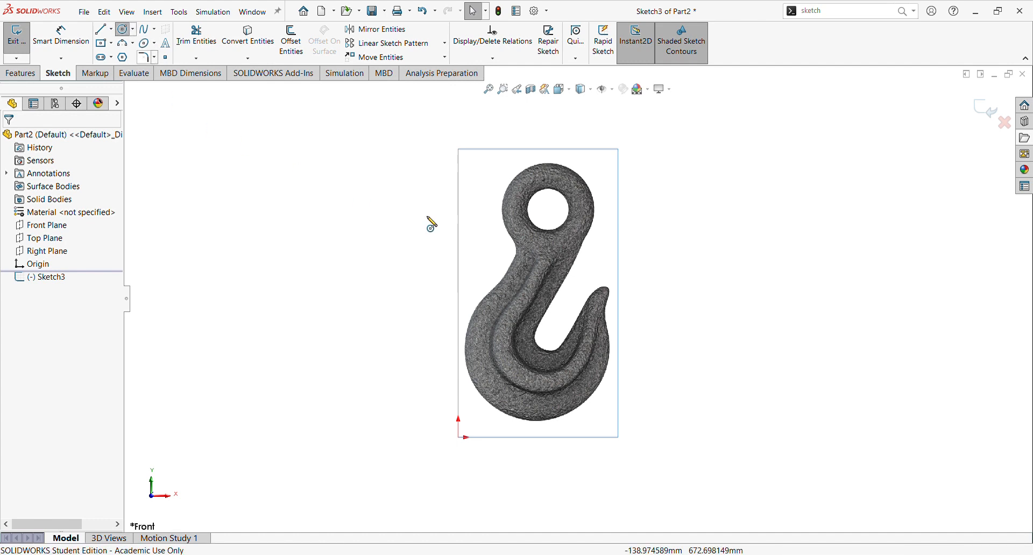
left_click(548, 208)
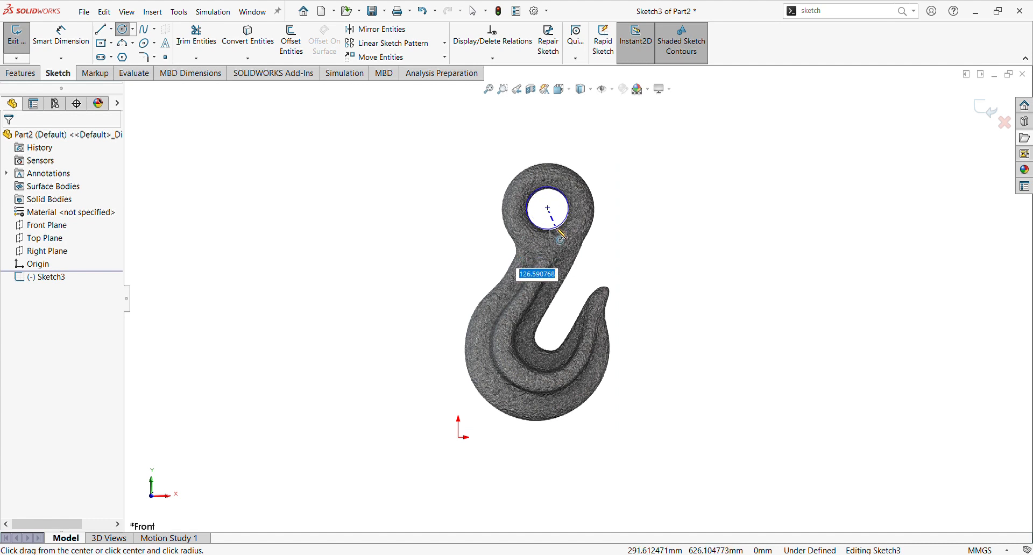
left_click(557, 228)
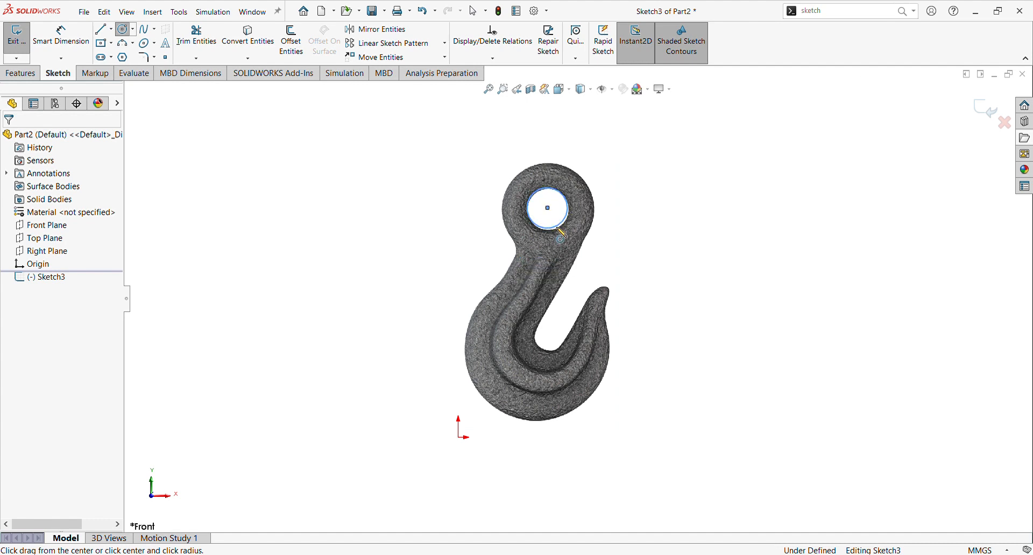
key("Escape")
Step: Resize the circle to follow the eye hole's edge, about 125 mm in diameter
scroll(597, 216, "down", 5)
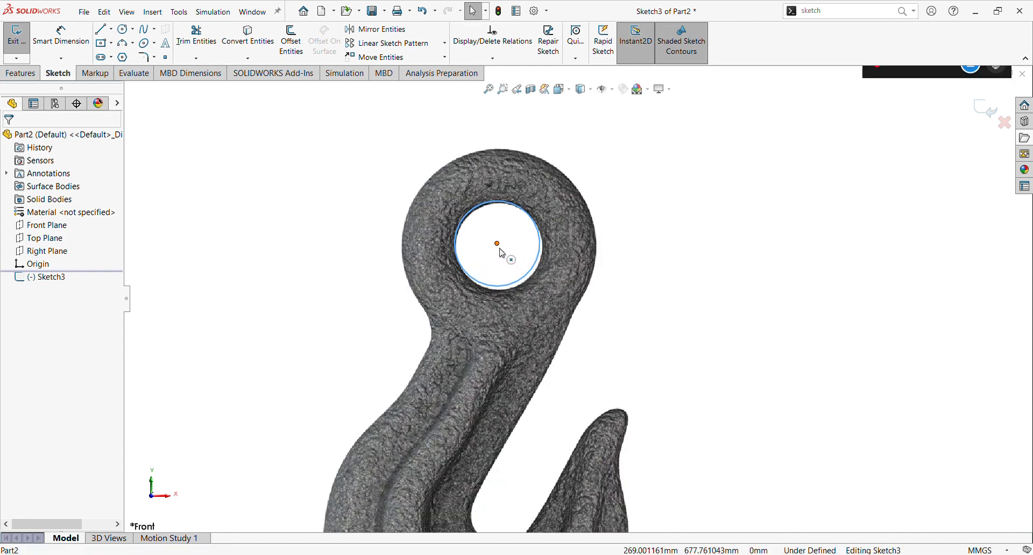
left_click_drag(500, 248, 499, 249)
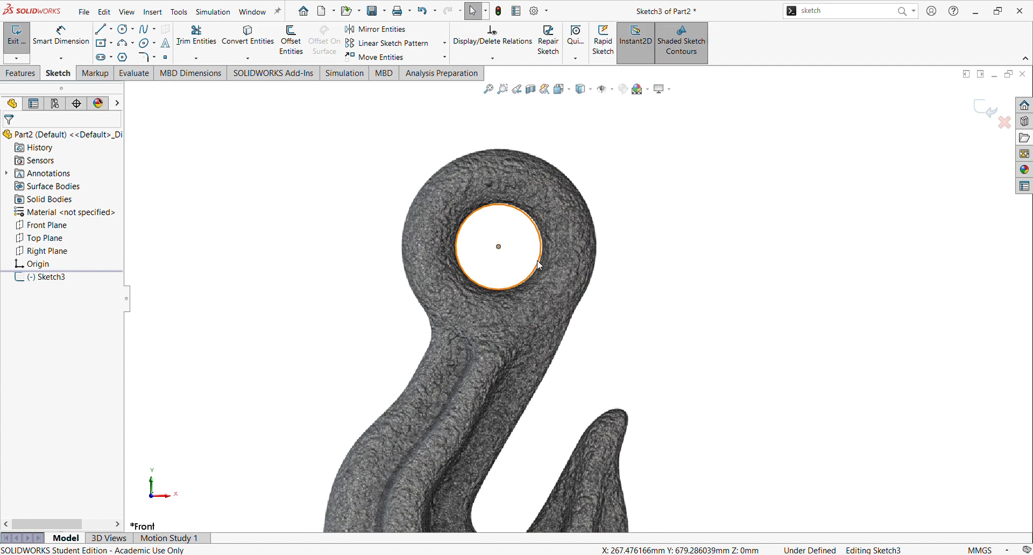
left_click(544, 263)
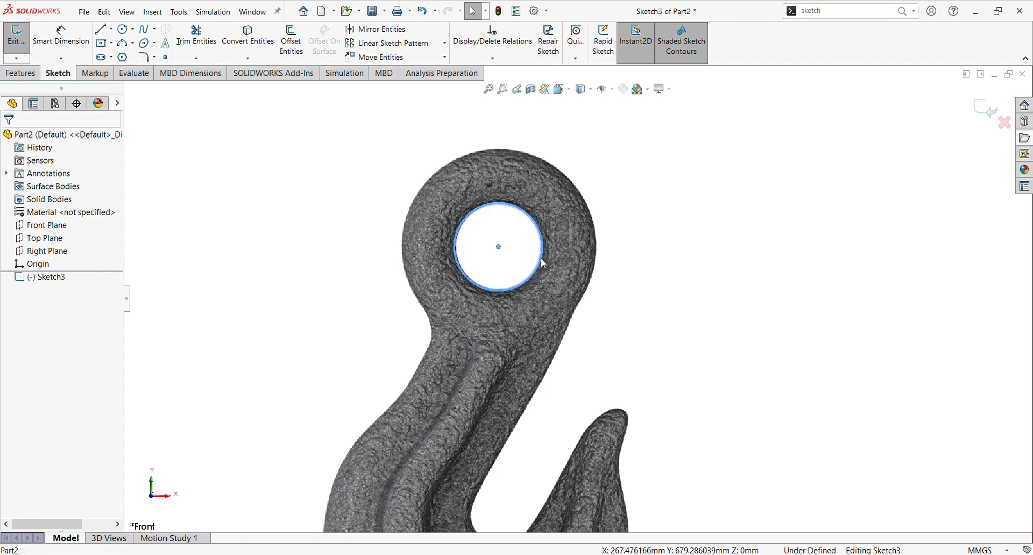
Step: Shift the circle slightly so it sits centered in the eye hole, checking the edge with the magnifier
scroll(505, 269, "up", 4)
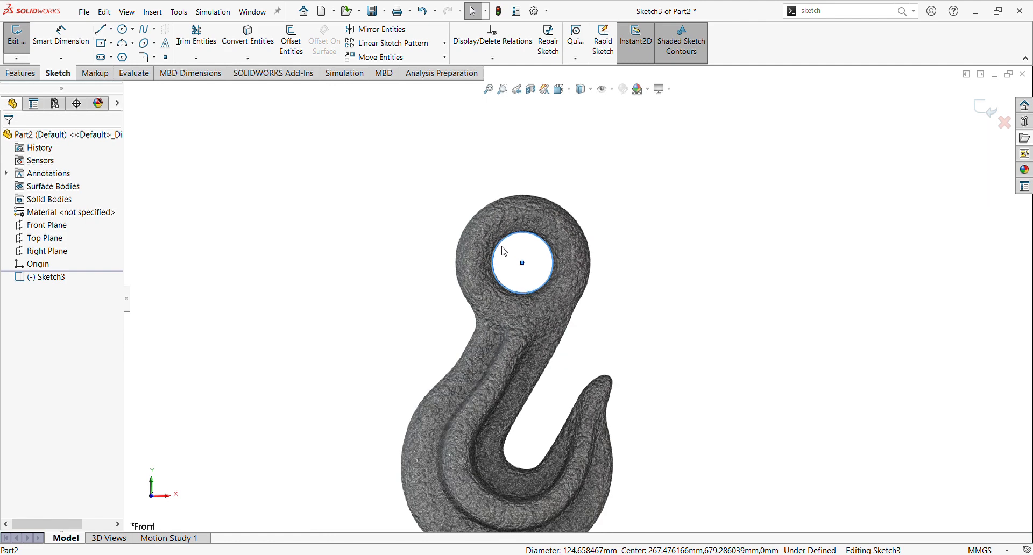
scroll(553, 290, "down", 3)
scroll(541, 284, "down", 3)
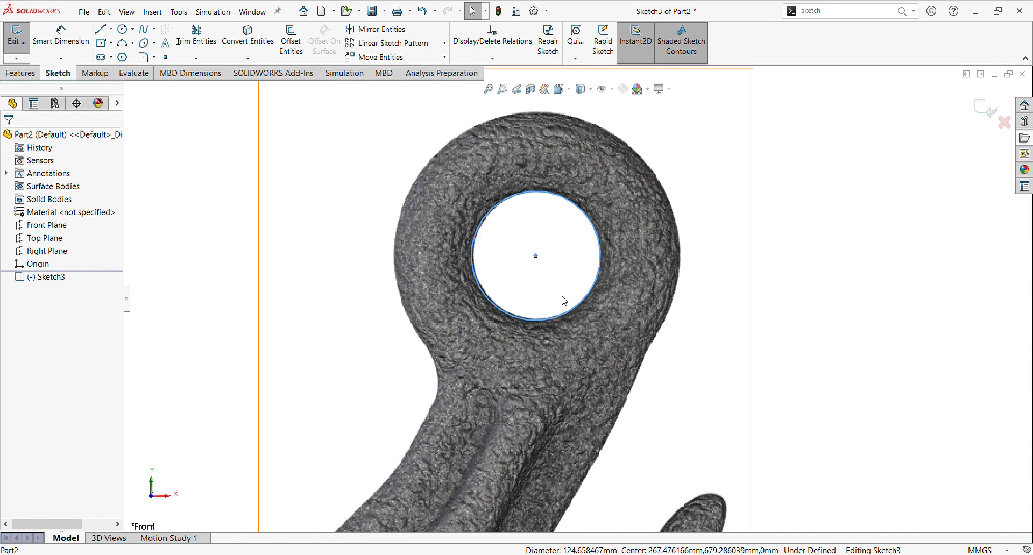
key("g")
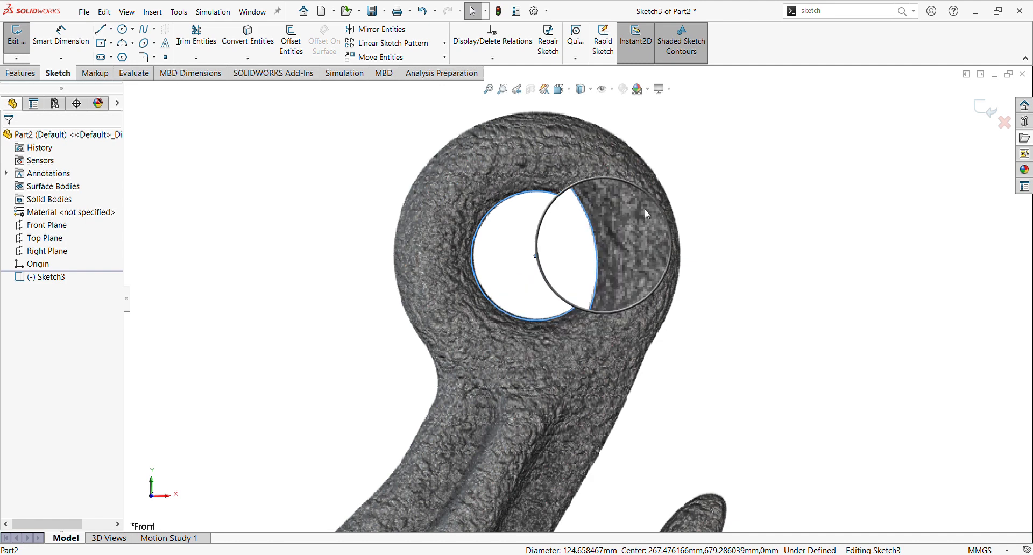
key("Escape")
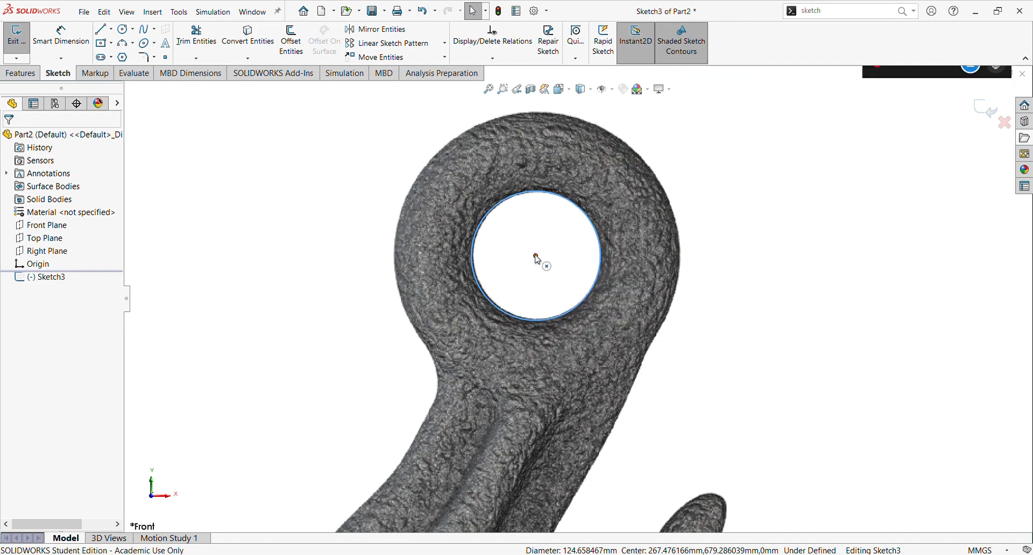
left_click_drag(546, 252, 538, 256)
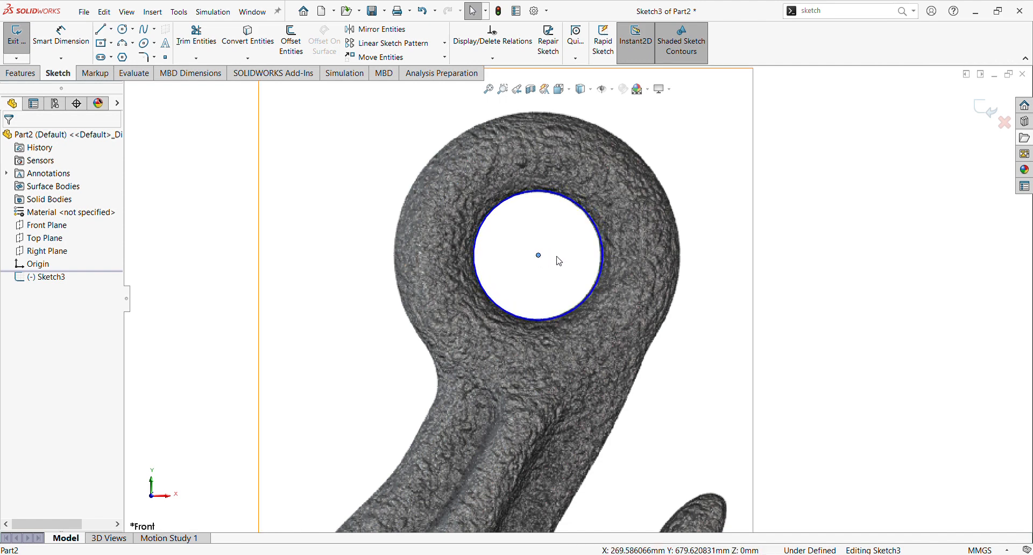
key("g")
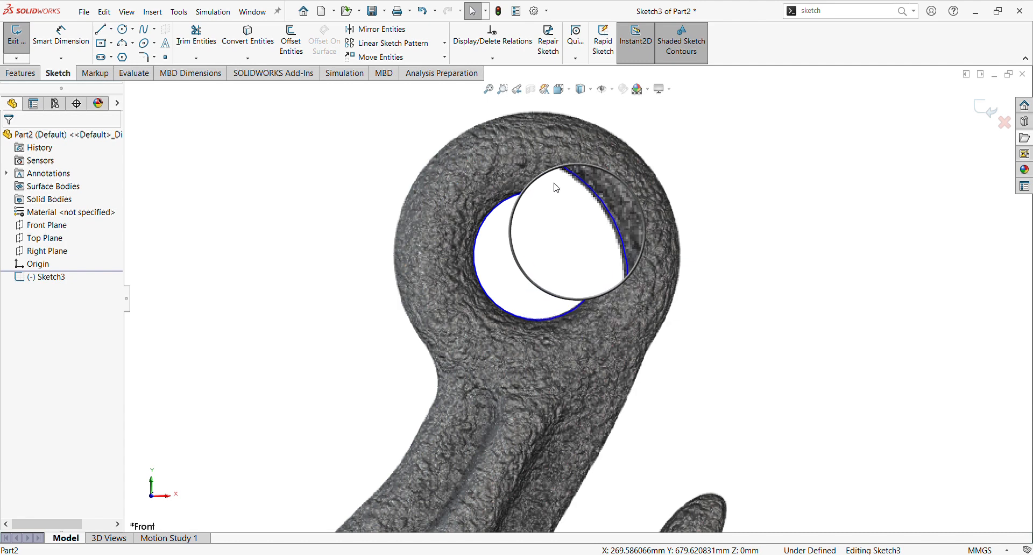
key("g")
scroll(619, 244, "up", 6)
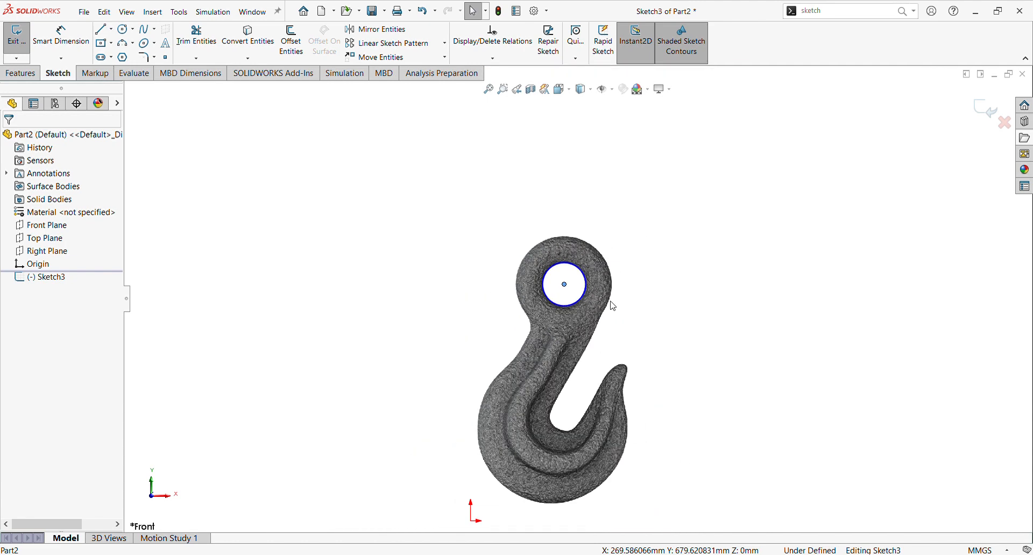
scroll(624, 386, "down", 2)
Step: Dimension the circle's diameter as 125 mm
left_click(61, 36)
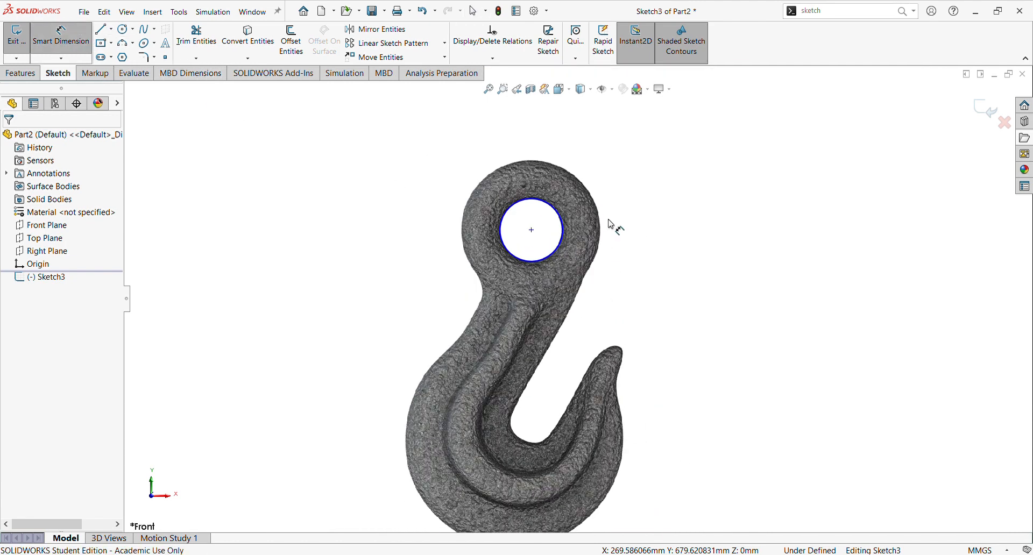
left_click(556, 209)
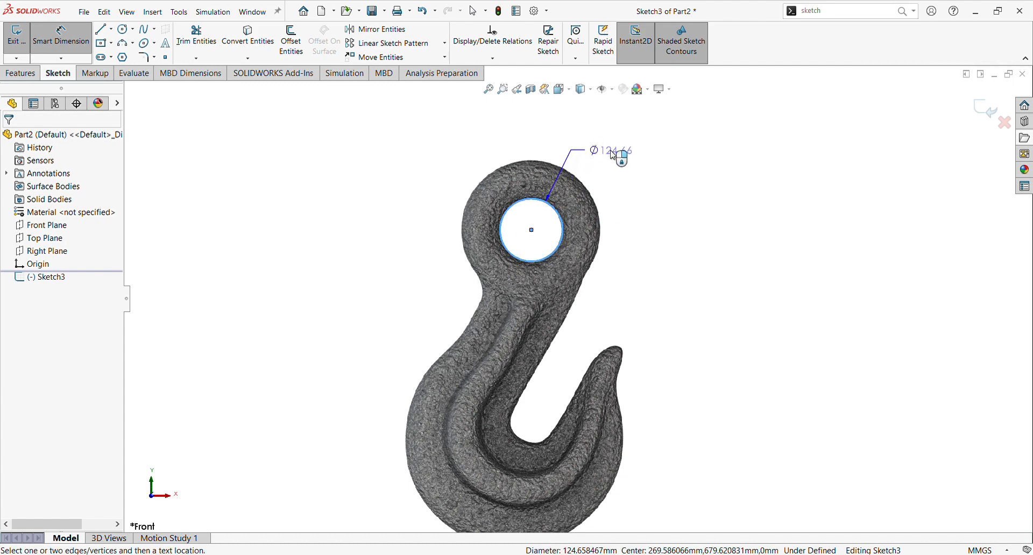
left_click(614, 155)
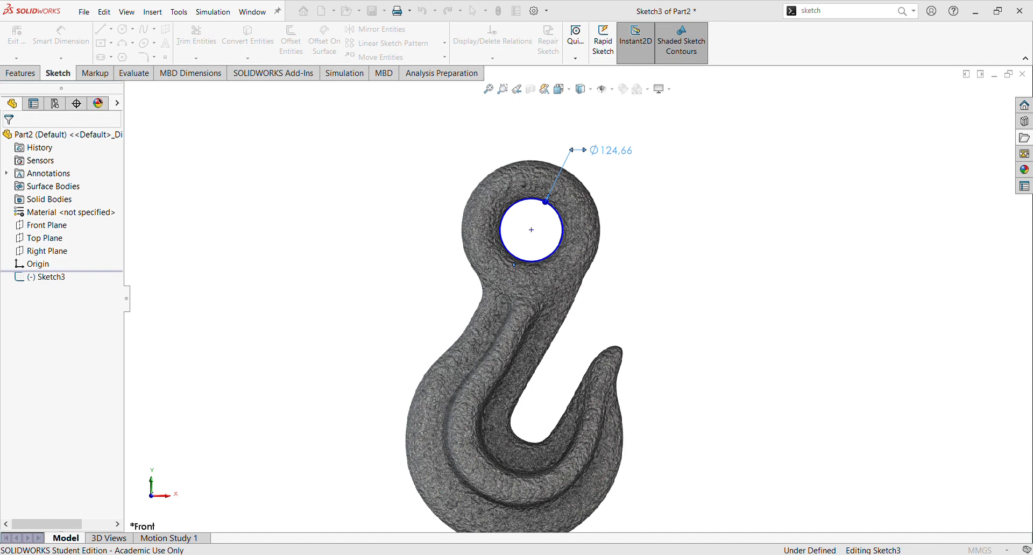
type("125")
key("Return")
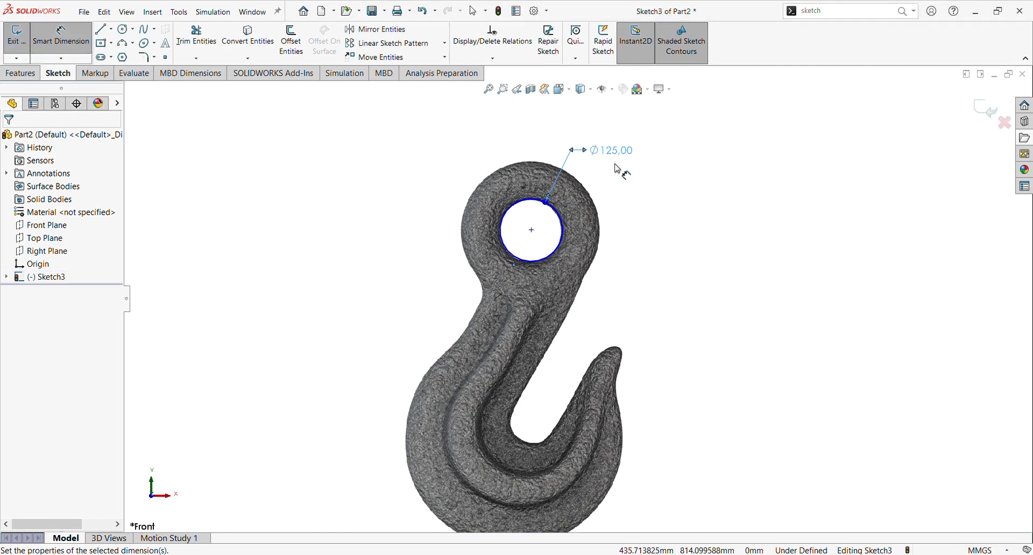
scroll(603, 215, "up", 3)
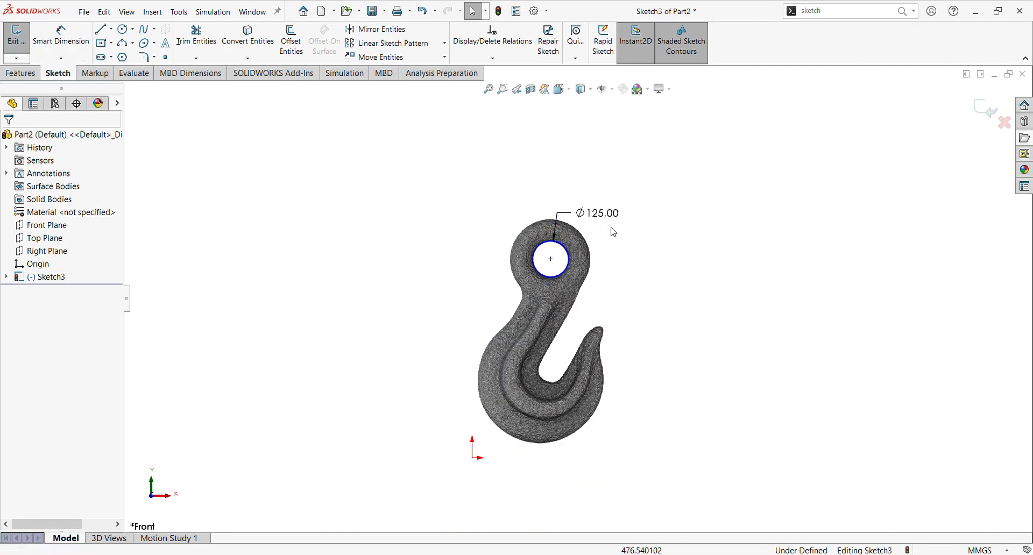
key("Escape")
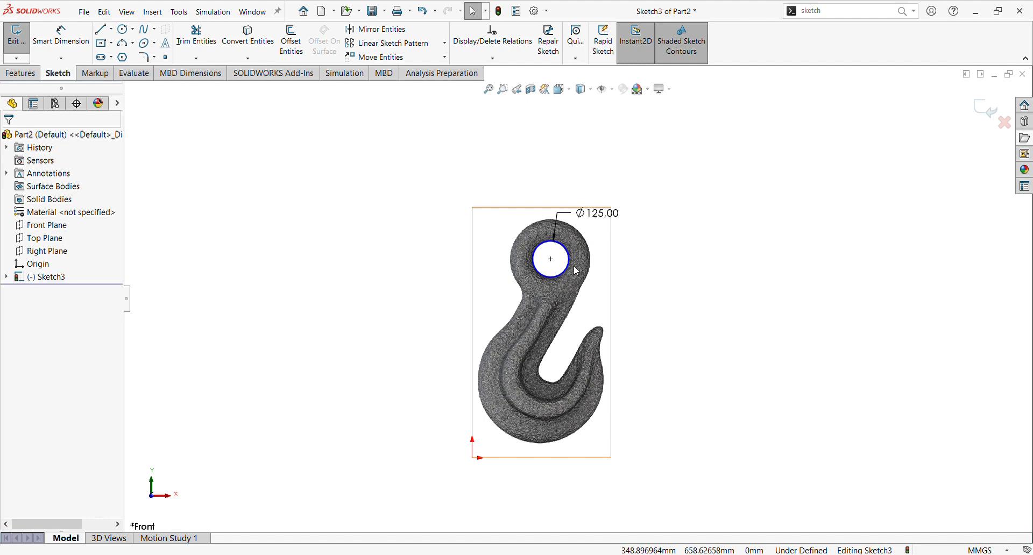
Step: Dimension the horizontal distance from the origin to the circle's center as 270 mm
left_click(61, 36)
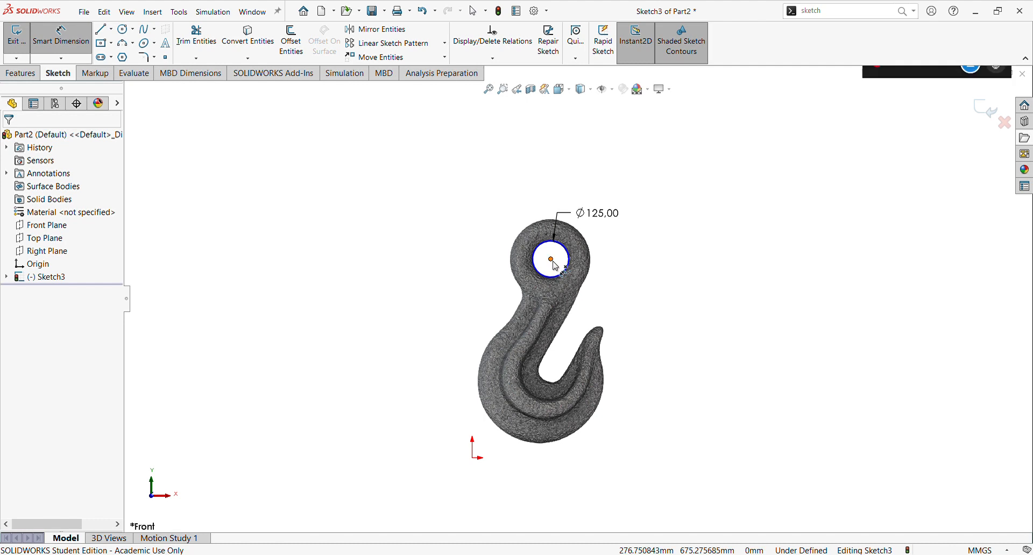
left_click(476, 456)
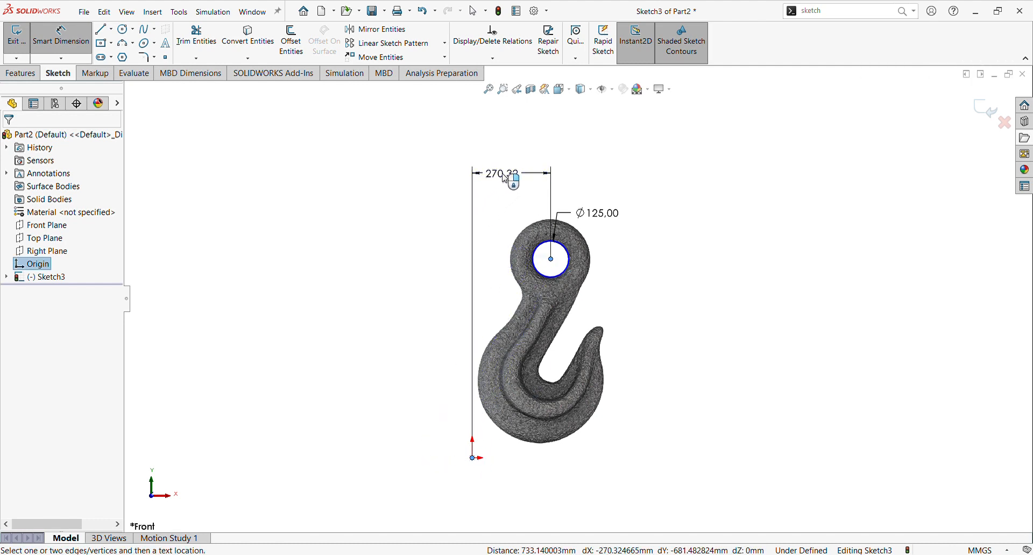
left_click(506, 178)
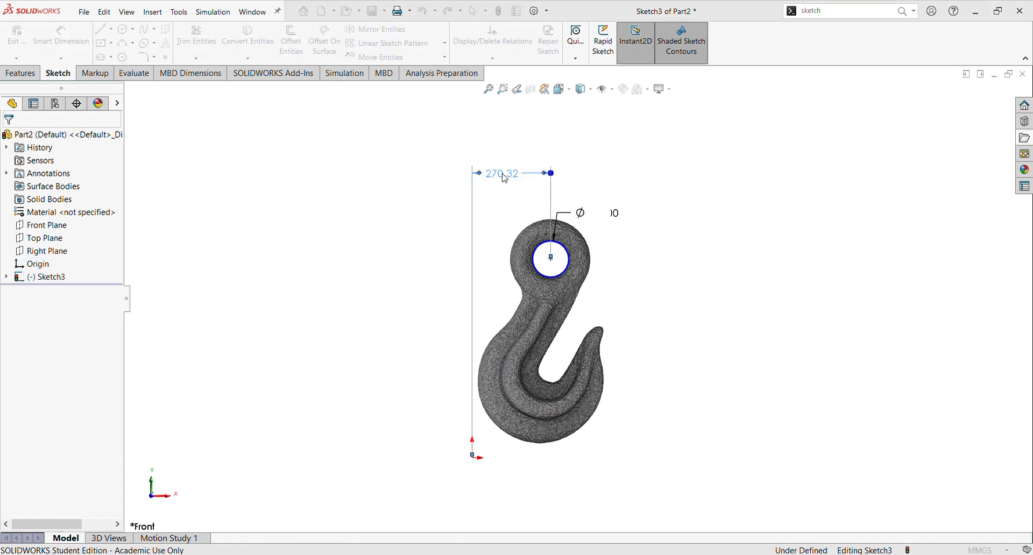
type("270")
key("Return")
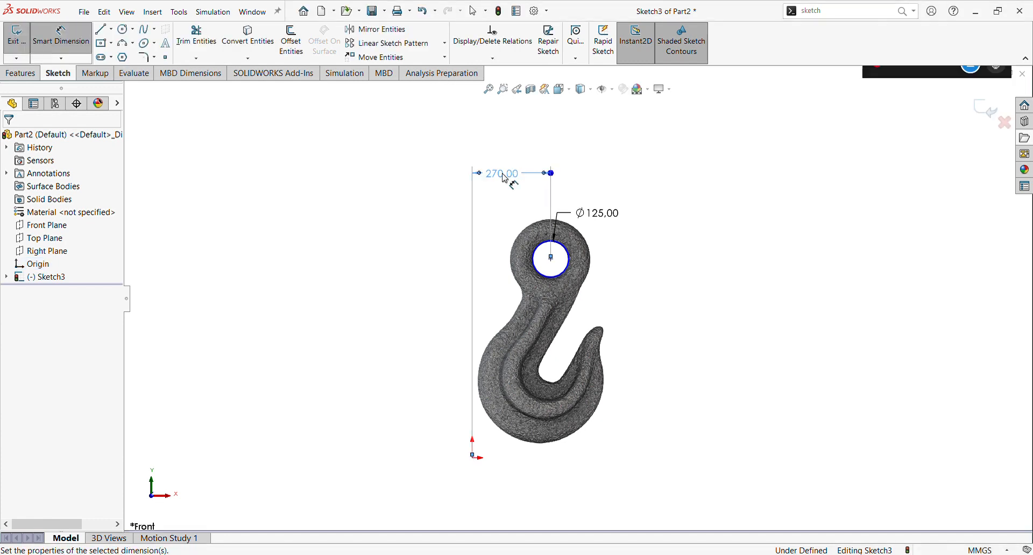
Step: Dimension the vertical distance from the origin to the circle's center as 682 mm
left_click(552, 260)
left_click(473, 458)
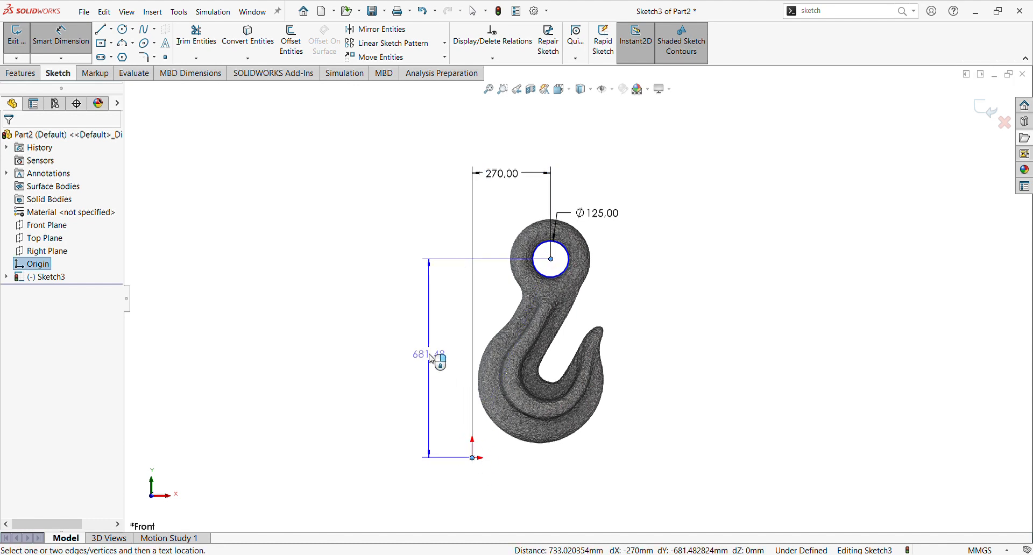
left_click(433, 361)
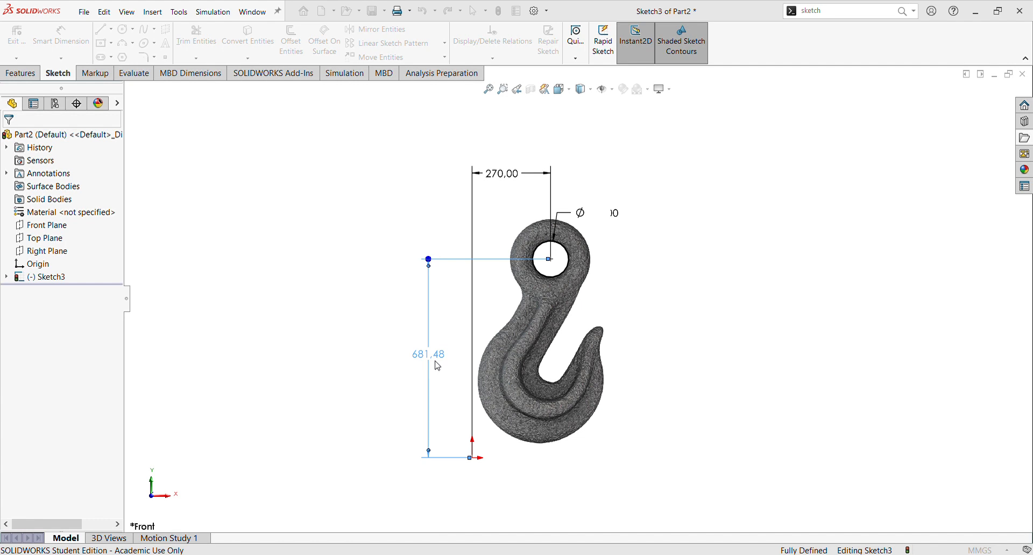
key("Return")
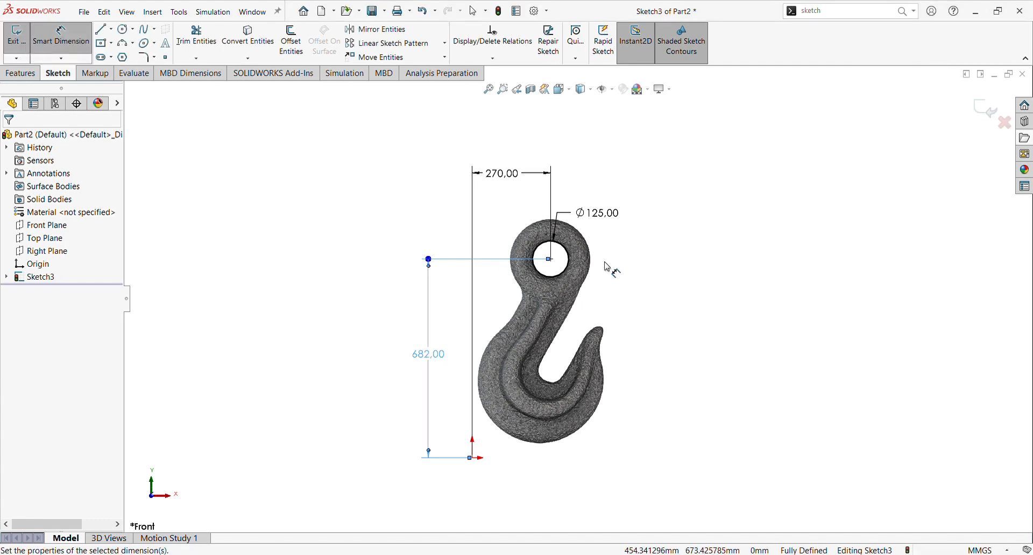
Step: Draw a second circle concentric with the eye hole, following the eye's outer edge at about 277 mm diameter
left_click(607, 266)
scroll(607, 274, "down", 1)
scroll(570, 283, "up", 2)
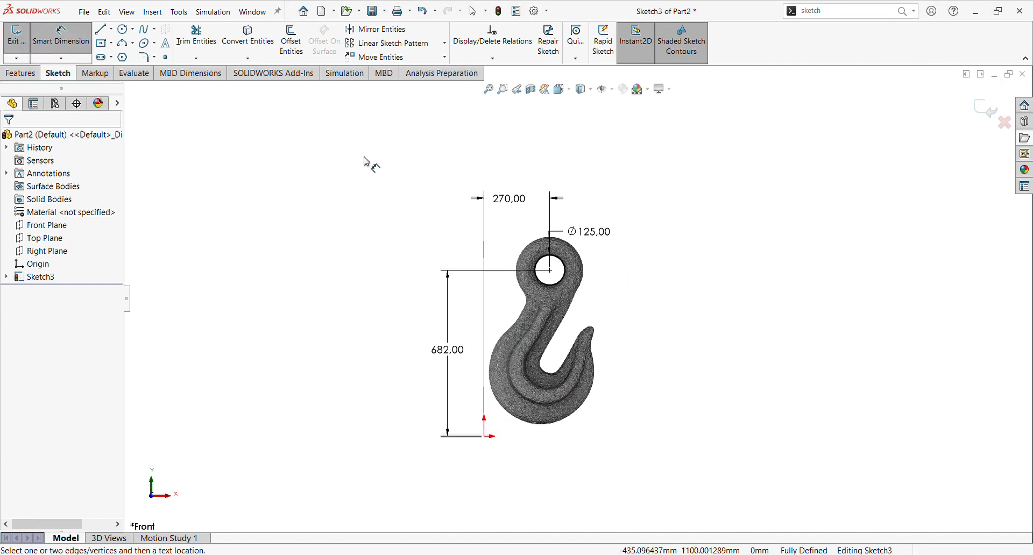
left_click(126, 29)
scroll(562, 232, "down", 3)
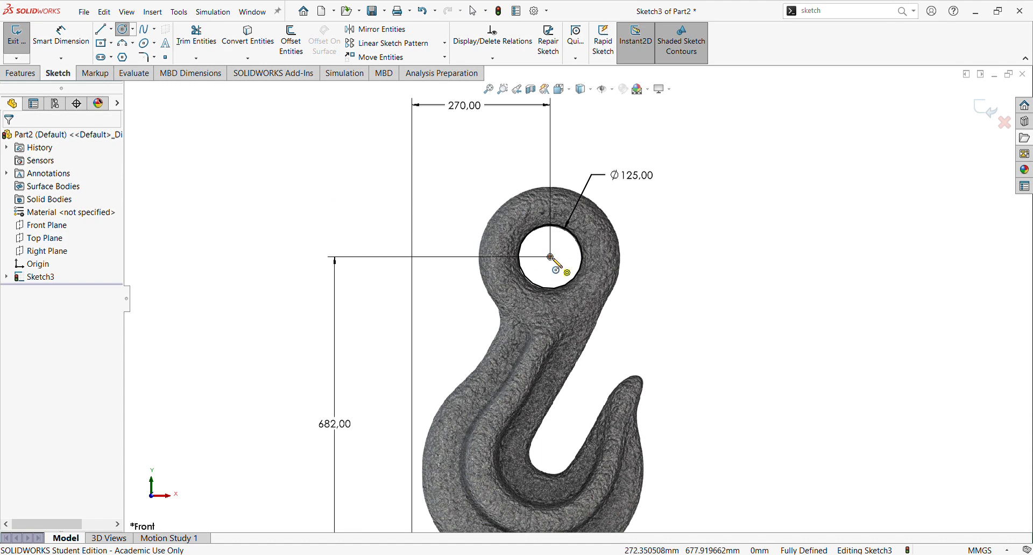
left_click(550, 257)
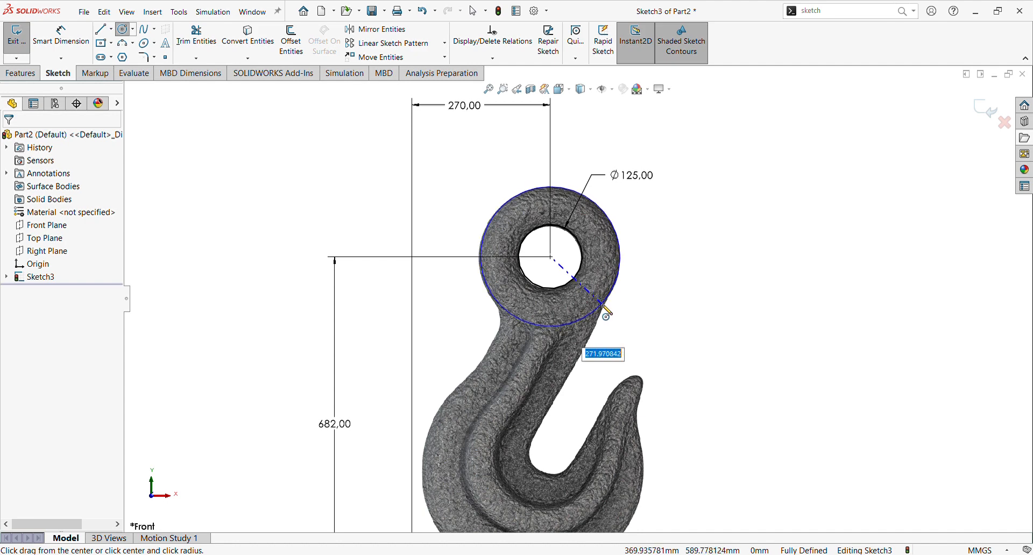
left_click(601, 305)
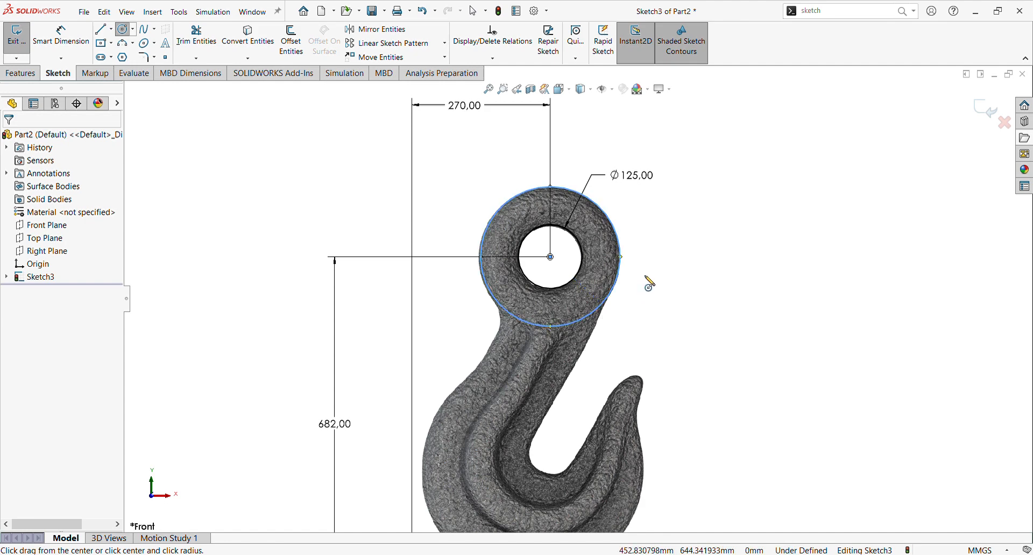
key("Escape")
scroll(607, 281, "down", 3)
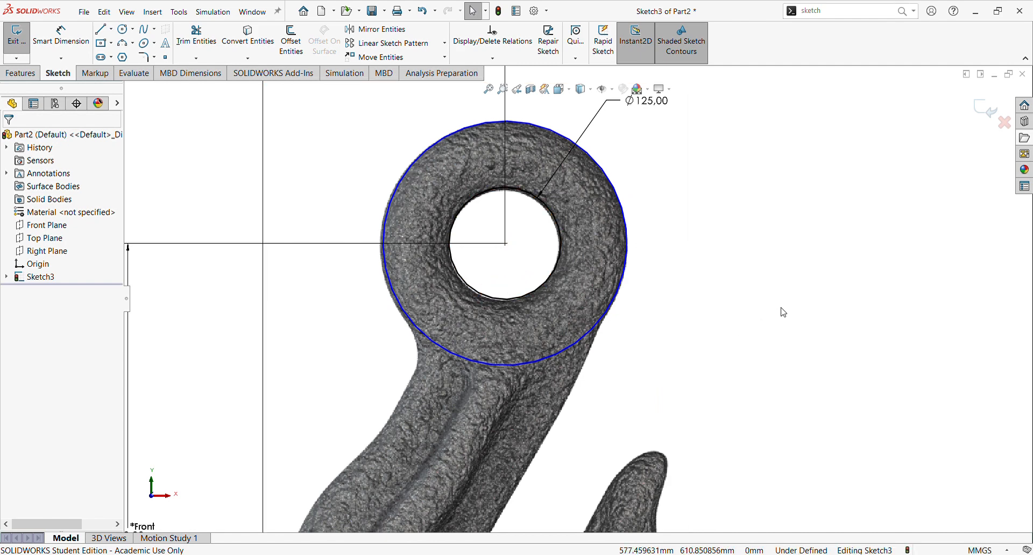
key("g")
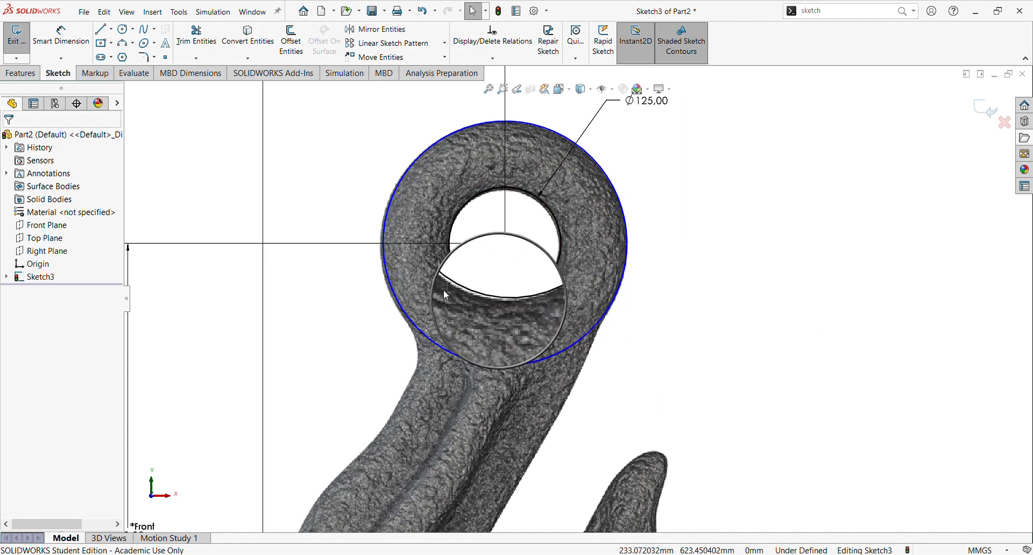
key("Escape")
Step: Delete the 682 mm vertical and 270 mm horizontal dimensions locating the circles' center
scroll(506, 288, "up", 5)
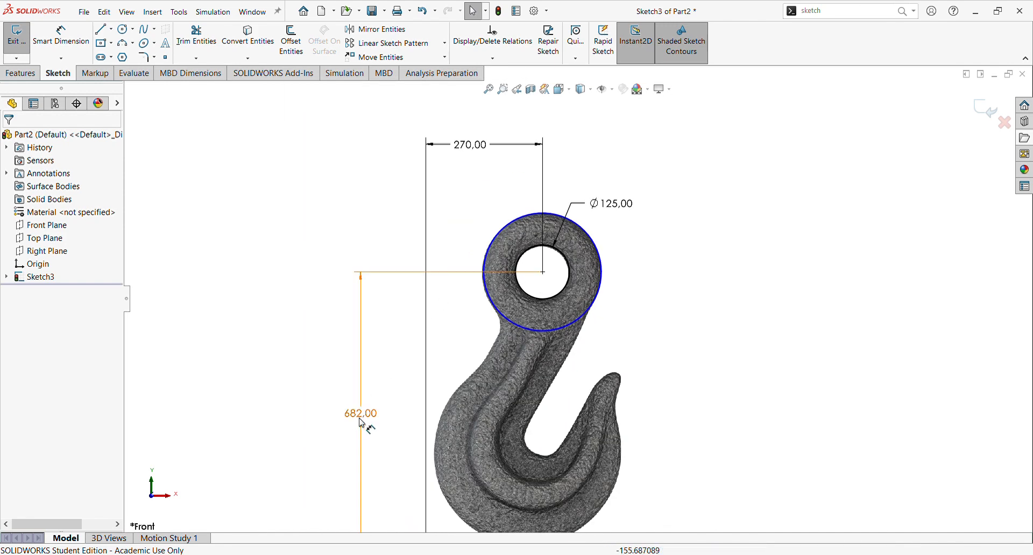
left_click(361, 341)
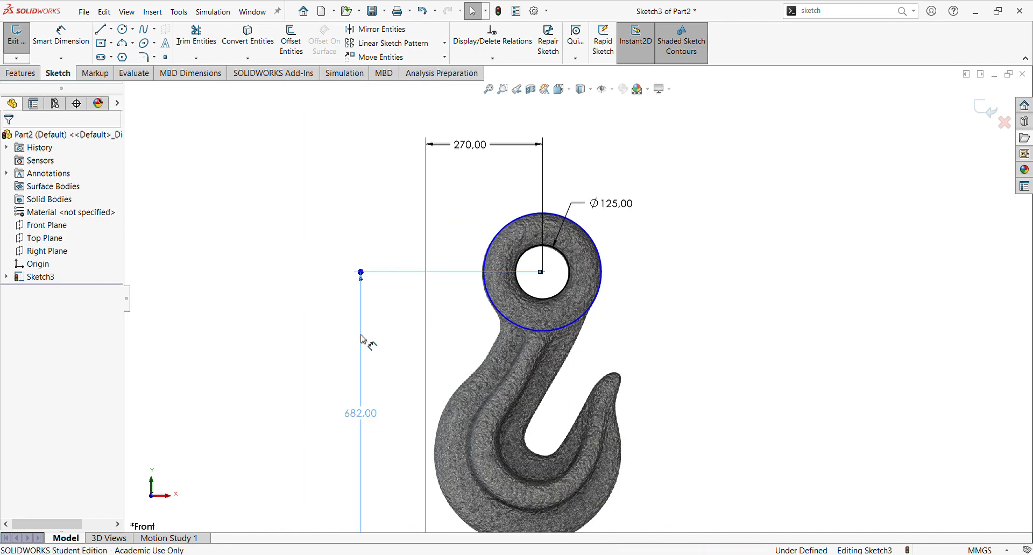
key("Delete")
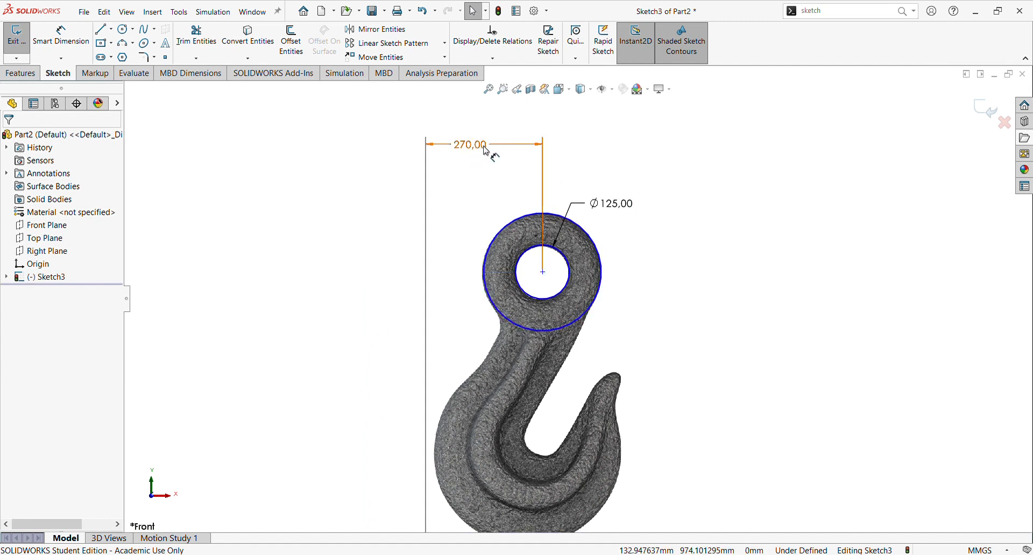
left_click(526, 153)
key("Delete")
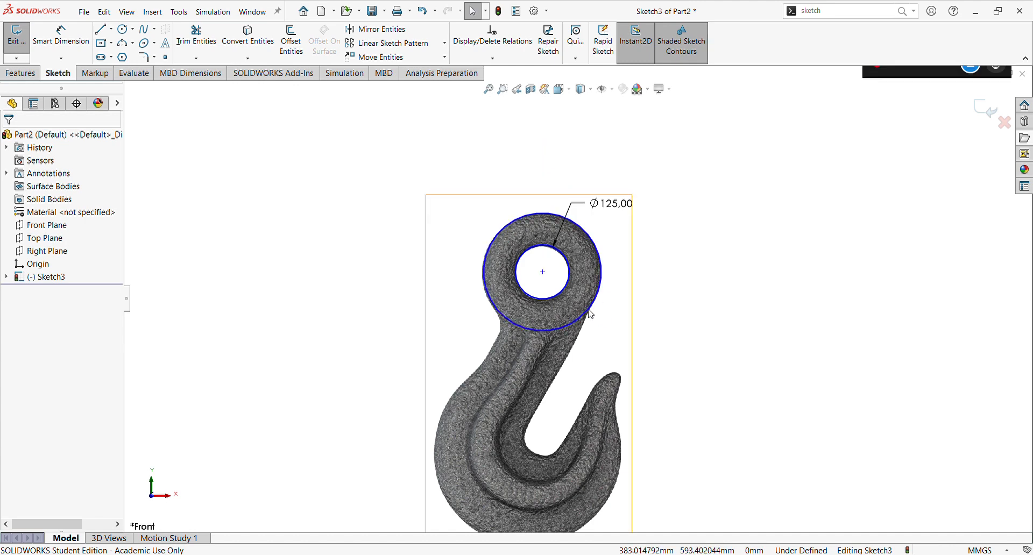
Step: Shift the circles' shared center slightly so both circles sit centered on the eye
scroll(554, 285, "down", 4)
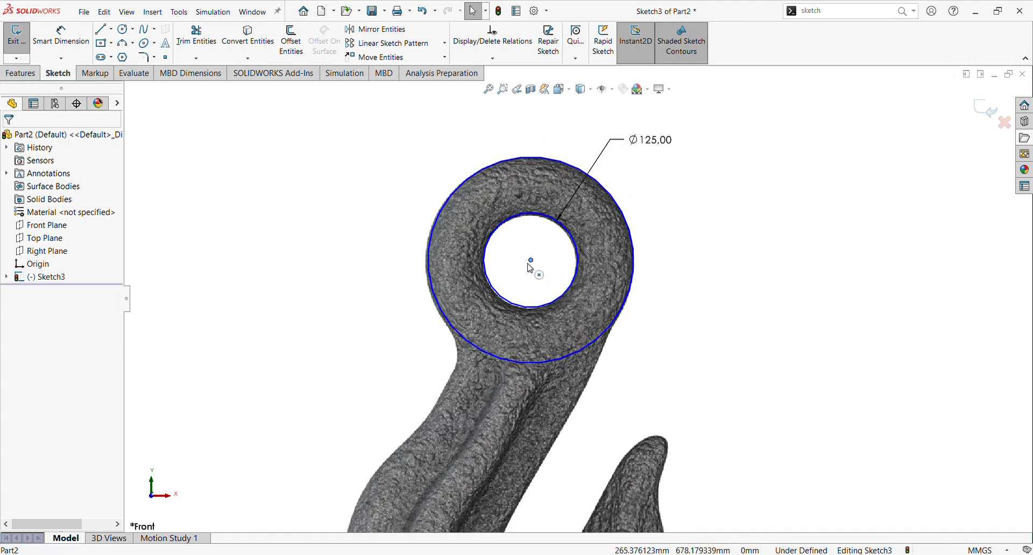
left_click_drag(526, 264, 531, 263)
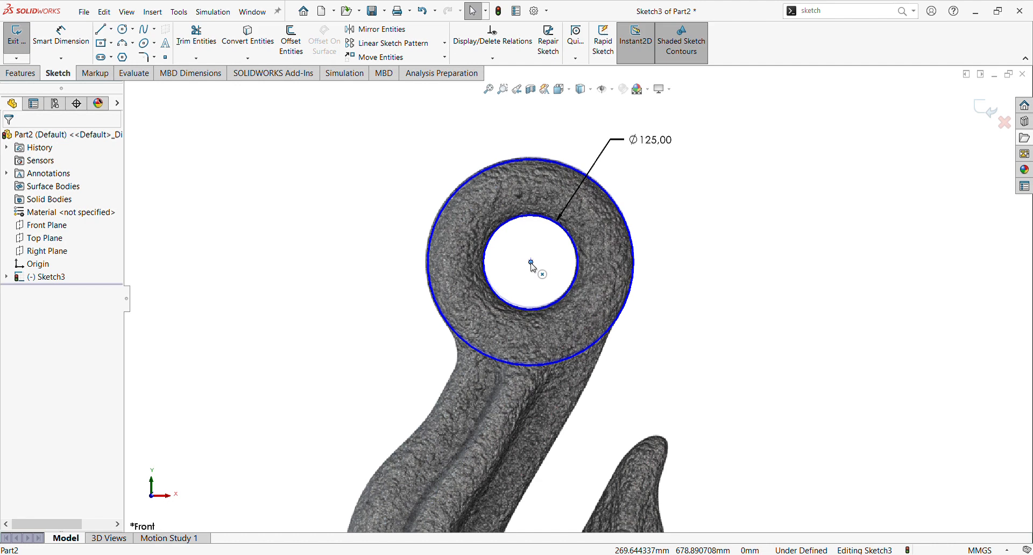
scroll(531, 265, "down", 3)
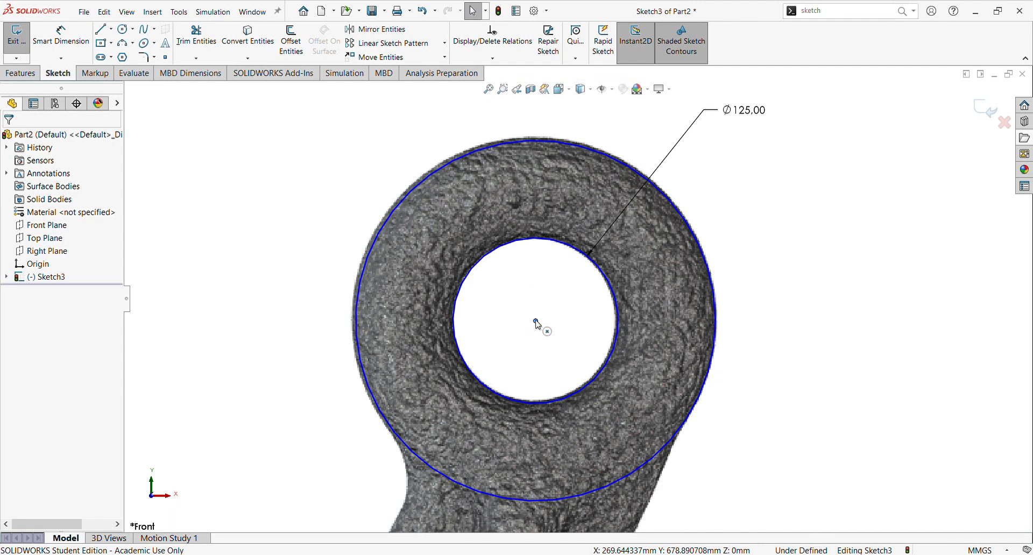
key("Left")
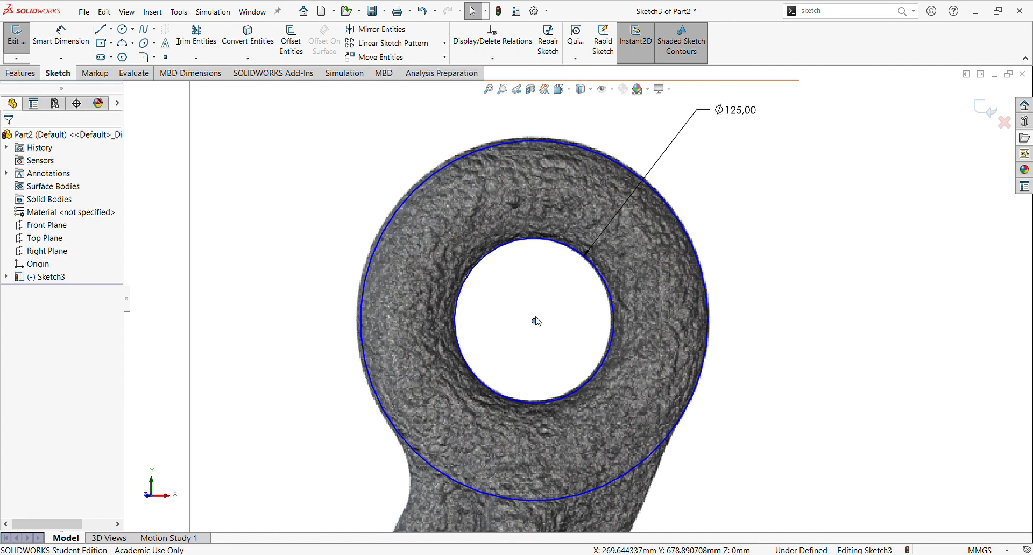
key("Right")
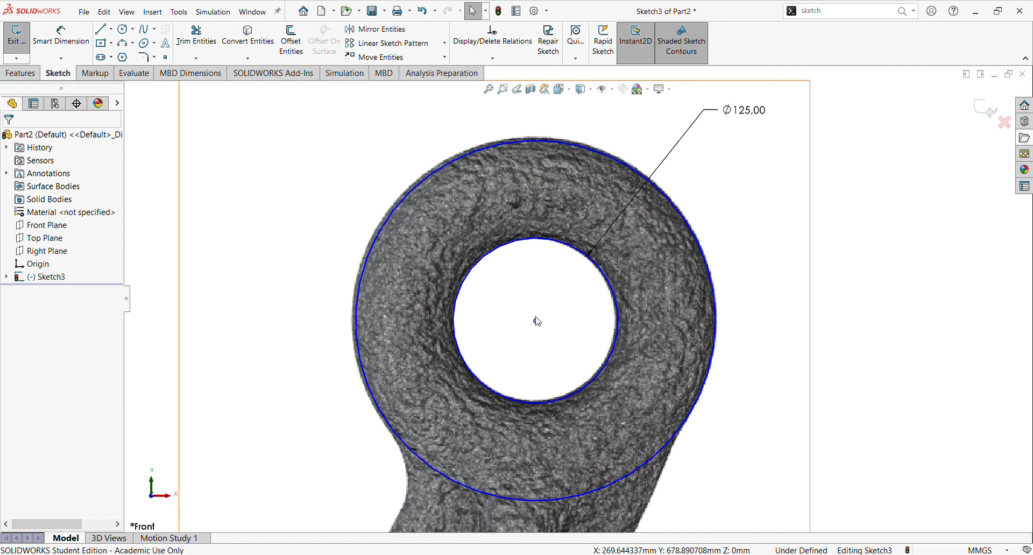
Step: Resize the outer circle slightly so it follows the eye's outer edge
scroll(540, 319, "up", 3)
scroll(578, 344, "down", 2)
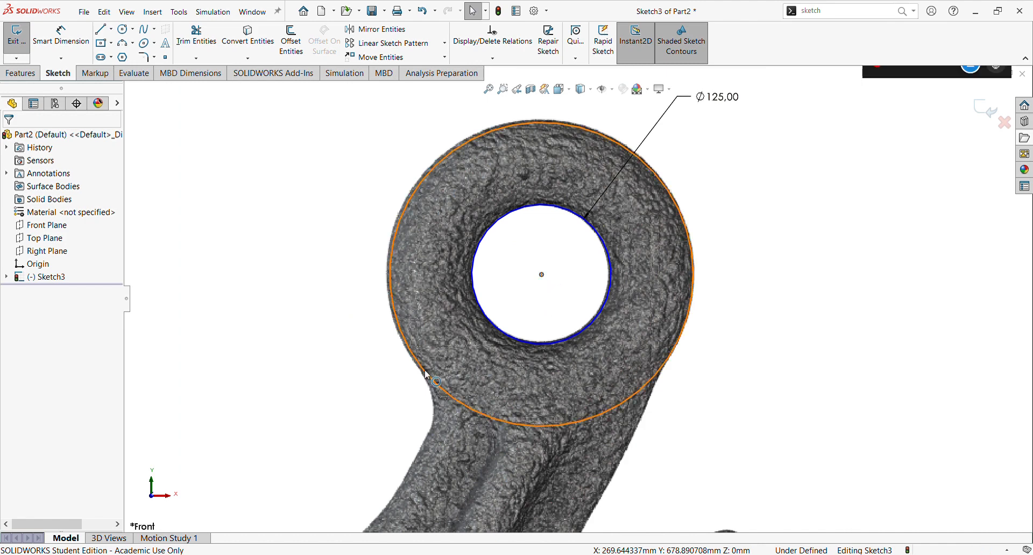
mouse_move(420, 373)
left_mouse_down()
mouse_move(411, 375)
mouse_move(420, 372)
left_mouse_up()
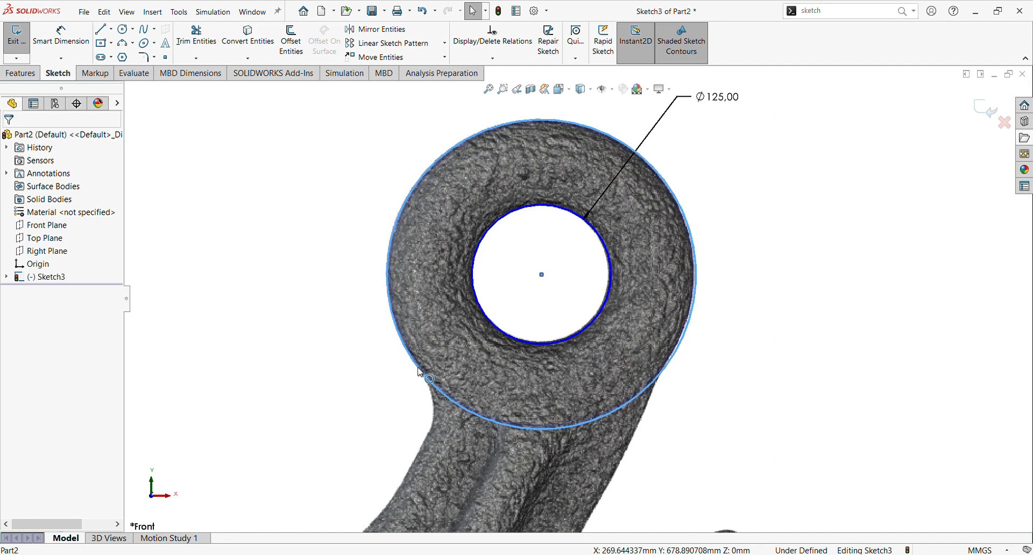
scroll(431, 367, "up", 5)
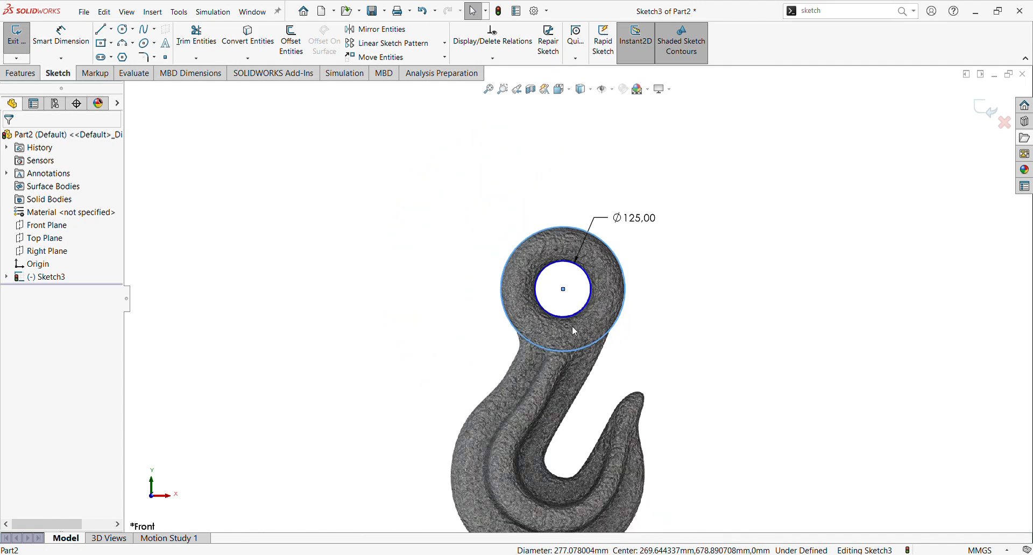
scroll(573, 326, "up", 5)
scroll(614, 381, "down", 4)
Step: Dimension the outer circle's diameter as 277 mm
left_click(48, 31)
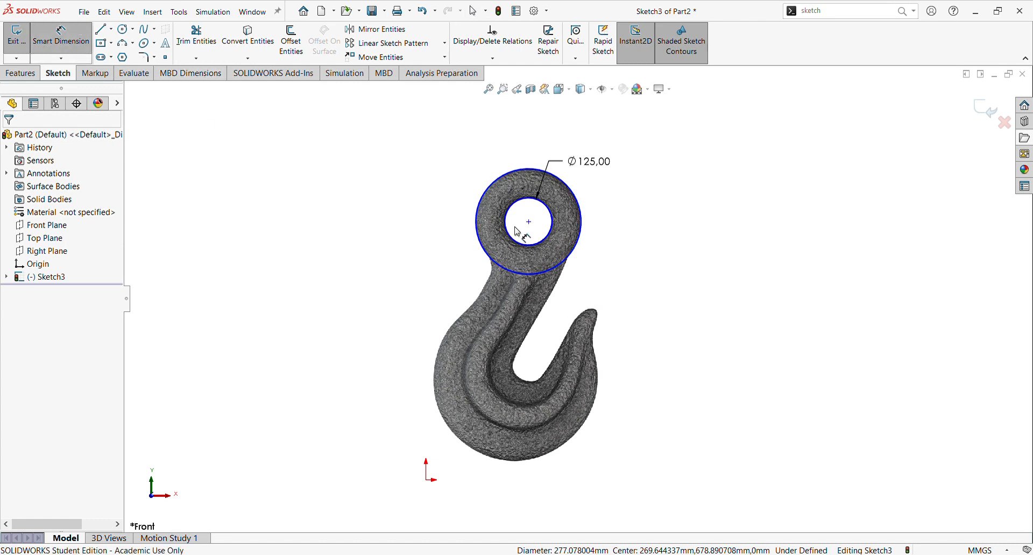
left_click(585, 246)
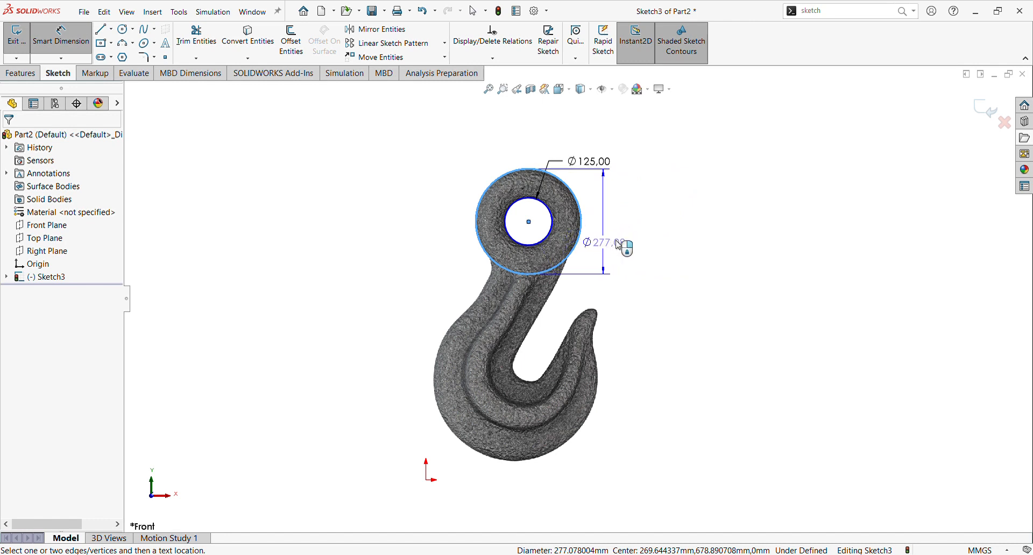
left_click(698, 162)
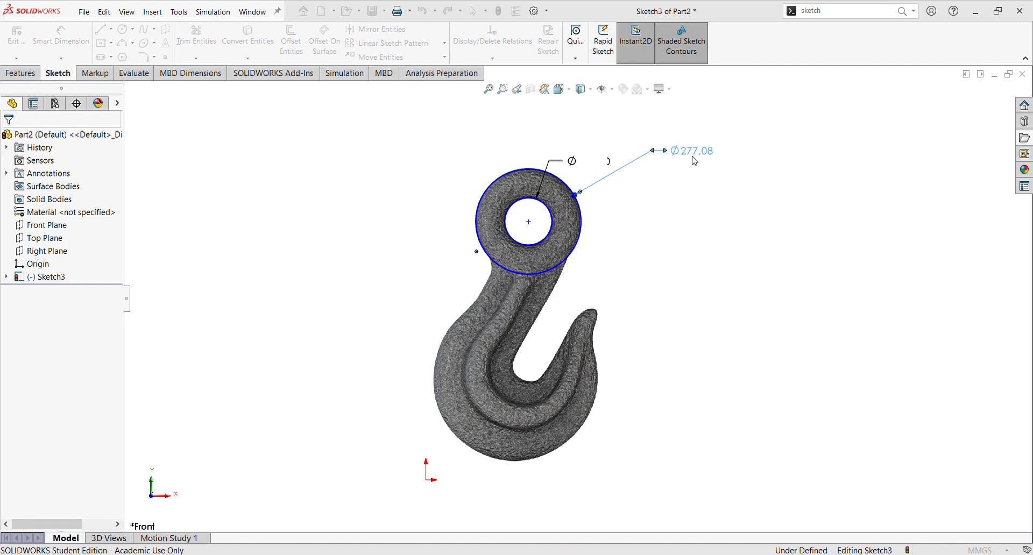
type("277")
key("Return")
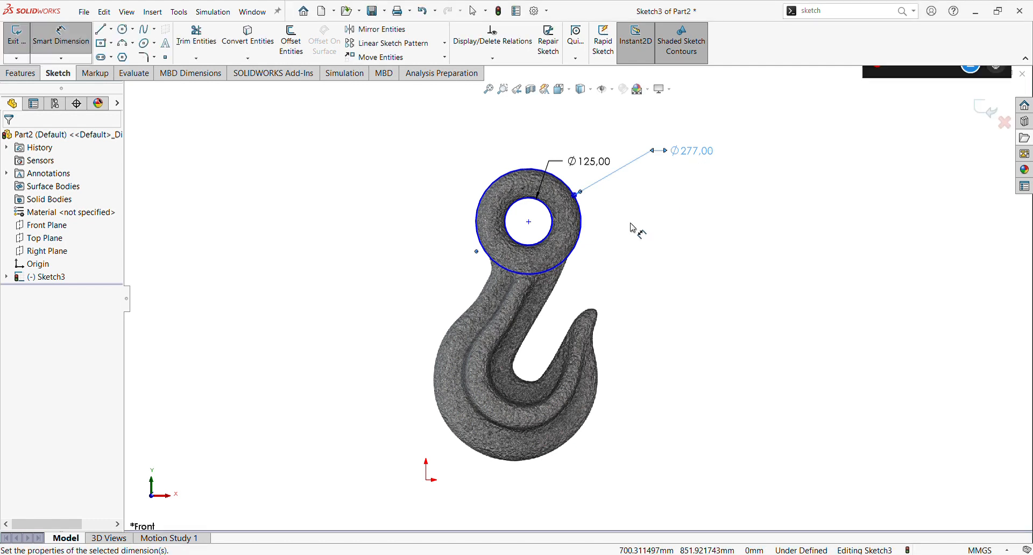
Step: Dimension the vertical distance from the origin to the circles' center as 680 mm
left_click(531, 224)
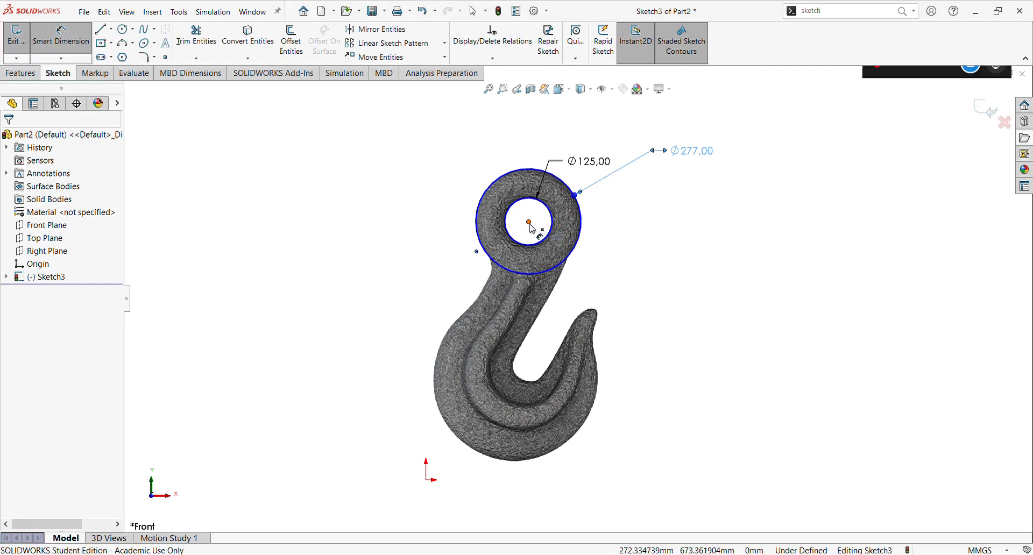
left_click(427, 480)
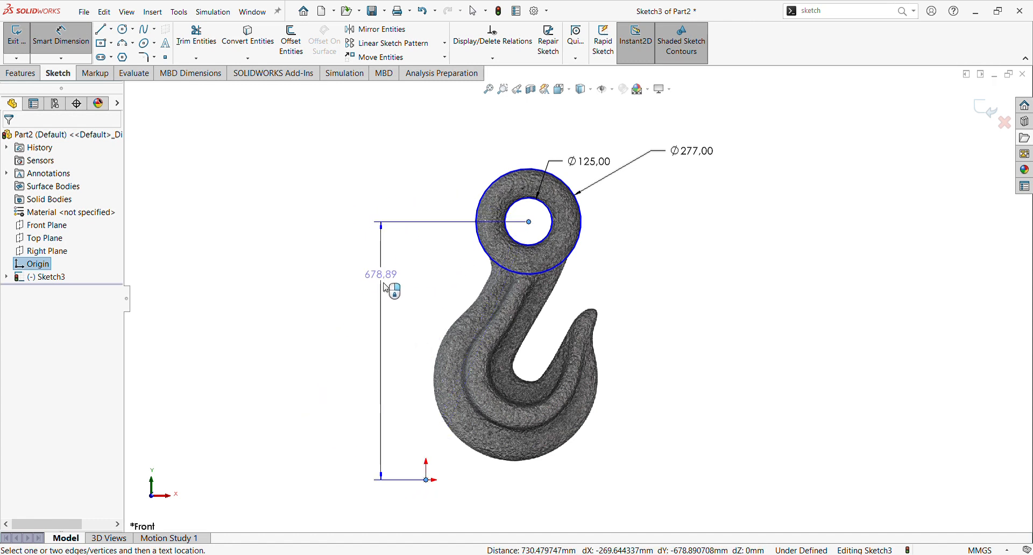
left_click(387, 299)
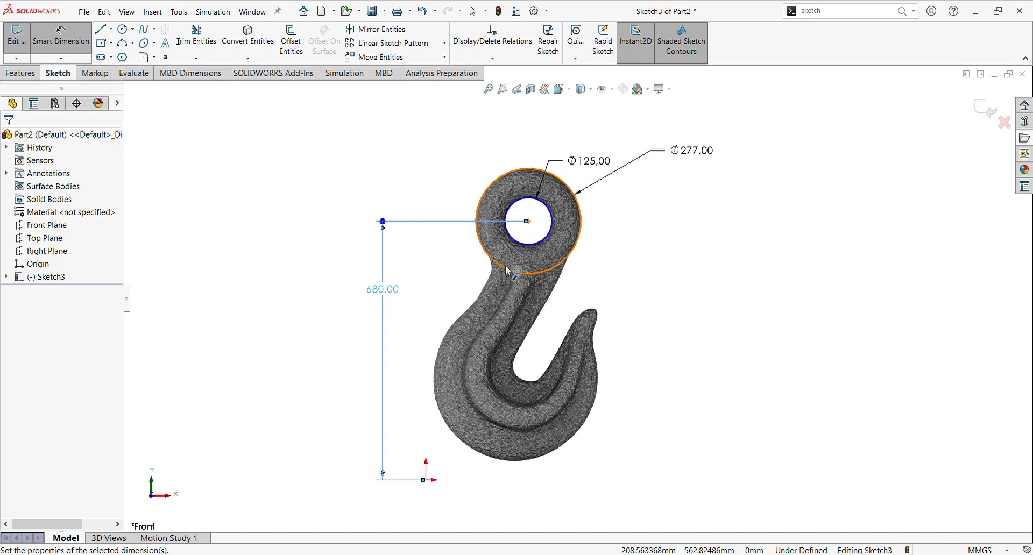
Step: Dimension the horizontal distance from the origin to the circles' center as 270 mm
left_click(530, 221)
left_click(427, 480)
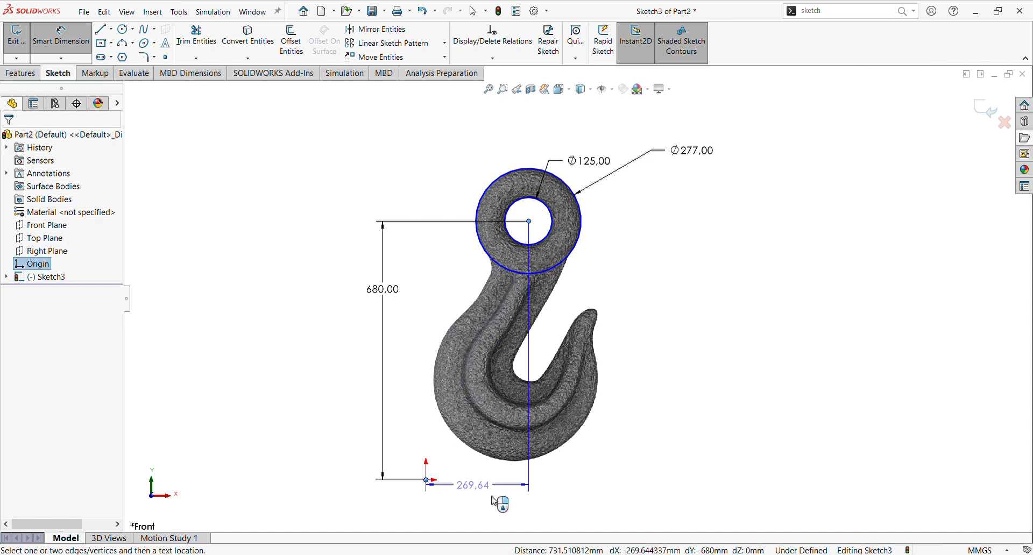
left_click(506, 496)
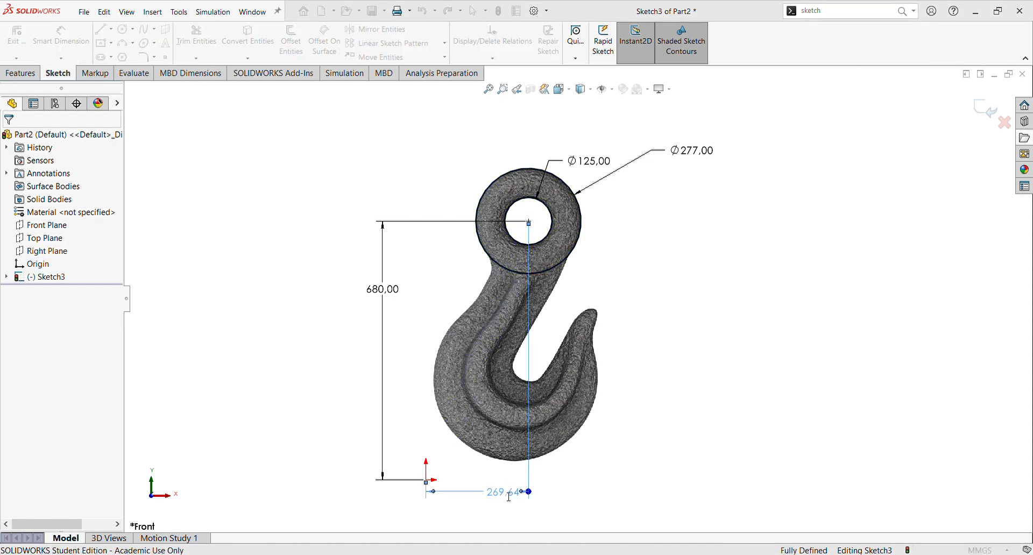
type("270")
key("Return")
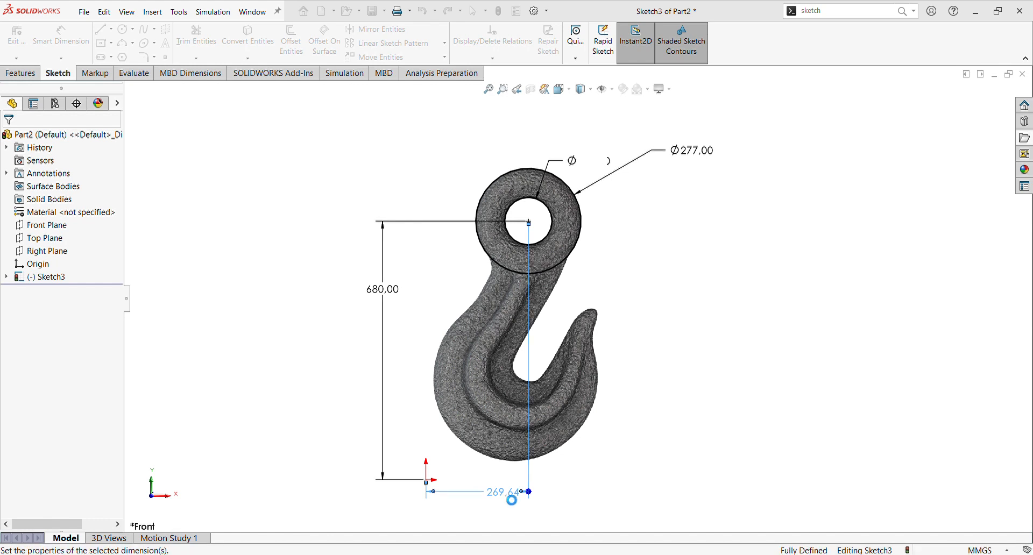
Step: Draw a spline starting on the outer circle and running down along the hook's left outer edge
scroll(555, 329, "up", 3)
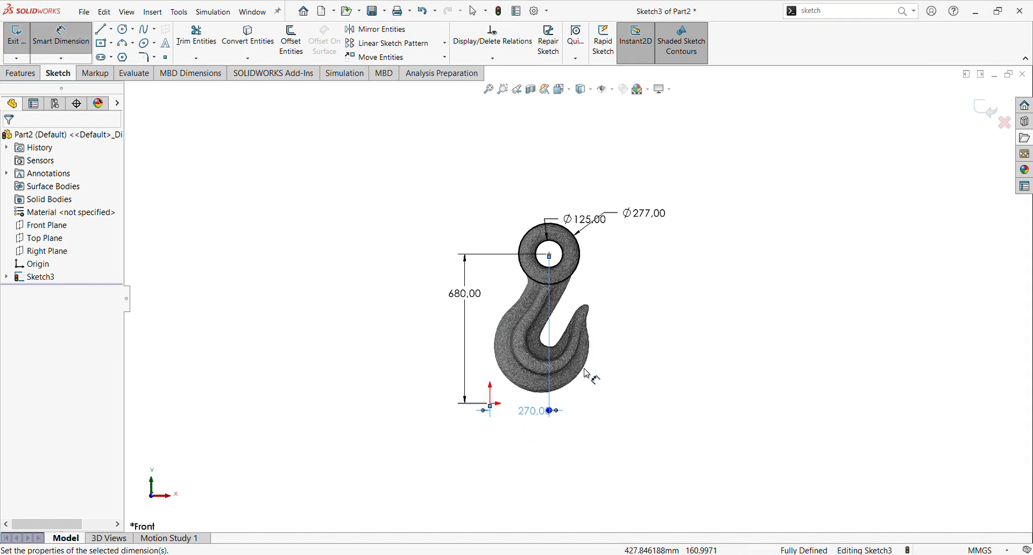
scroll(594, 381, "down", 2)
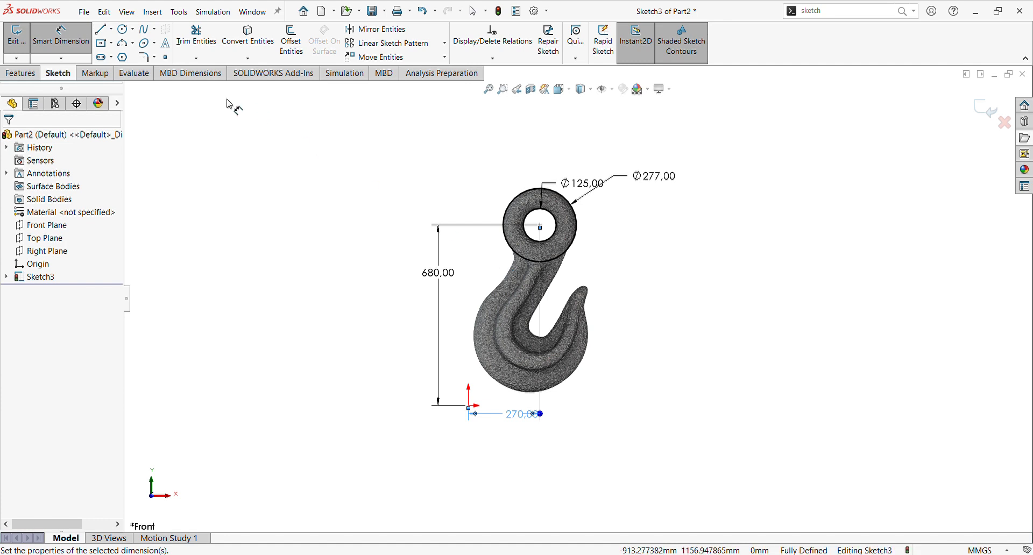
left_click(146, 30)
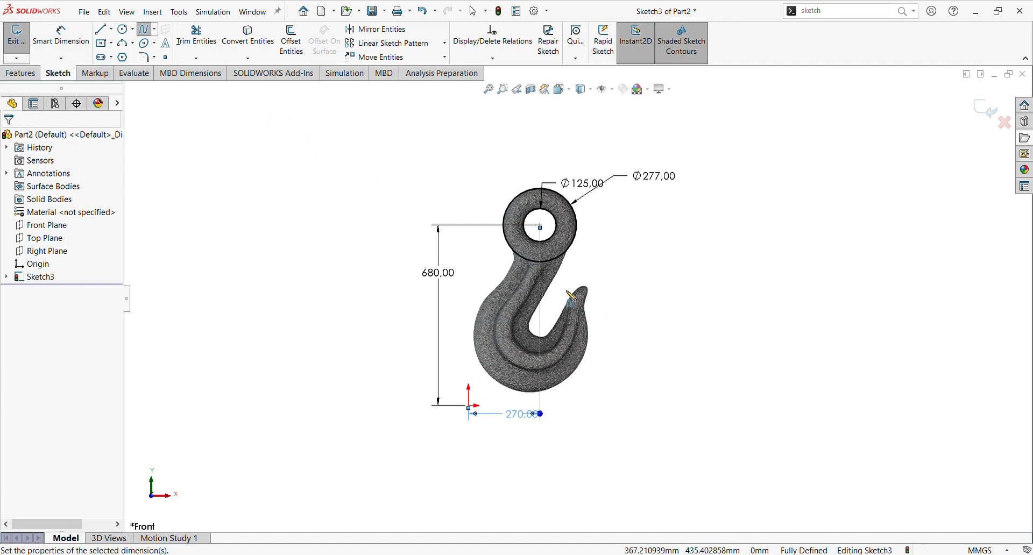
scroll(572, 295, "down", 3)
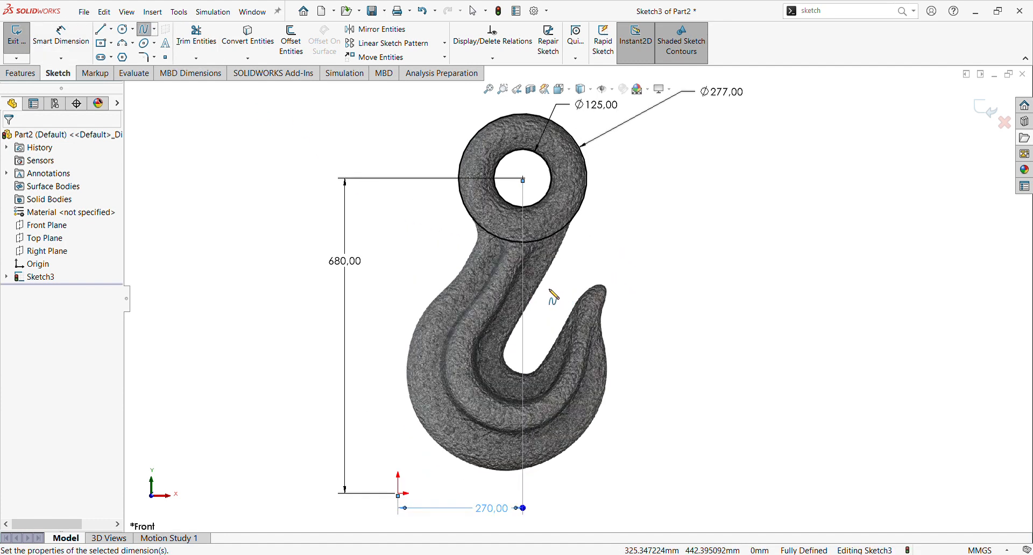
left_click(475, 222)
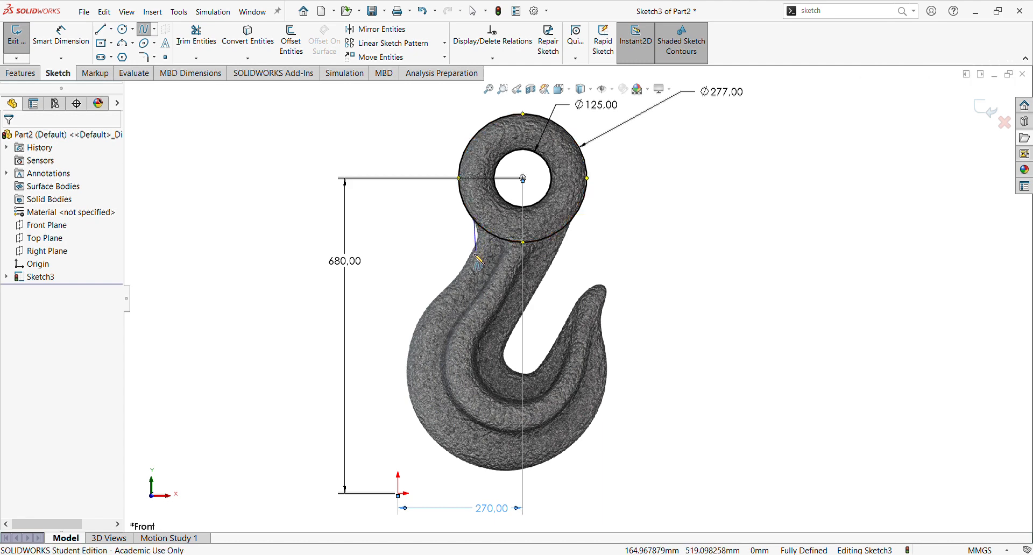
left_click(478, 243)
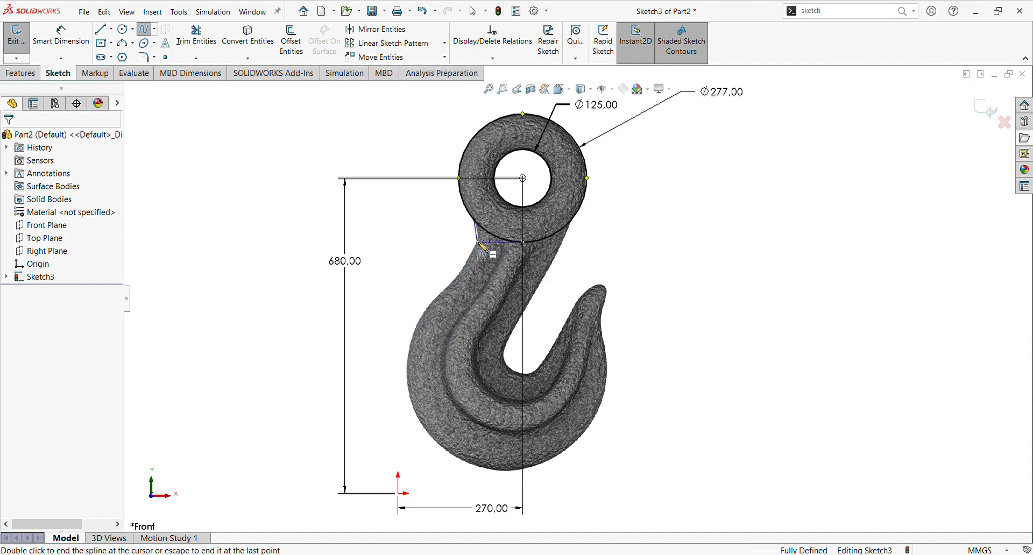
left_click(444, 291)
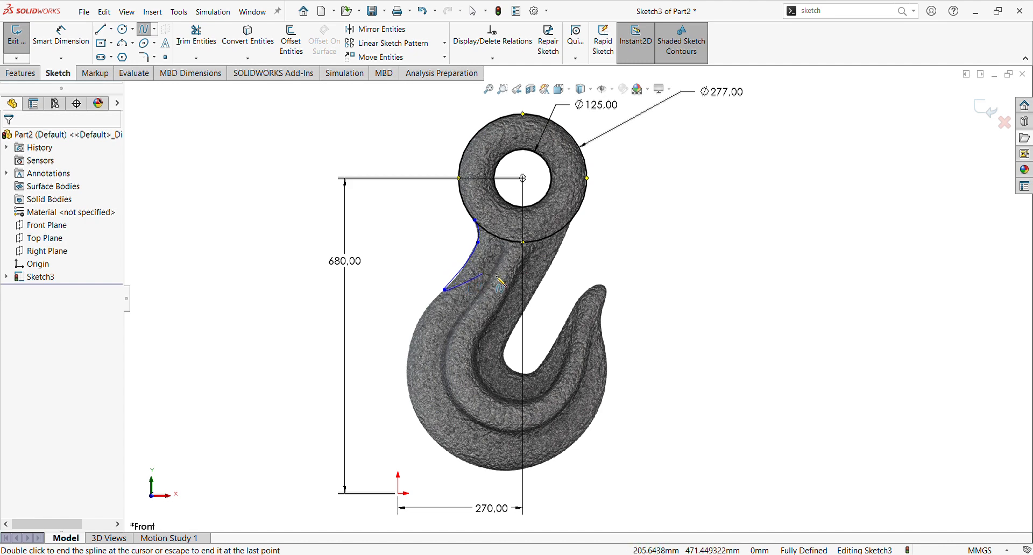
key("Escape")
Step: Drag a spline point to follow the hook edge and make the spline tangent to the outer circle
scroll(490, 276, "down", 2)
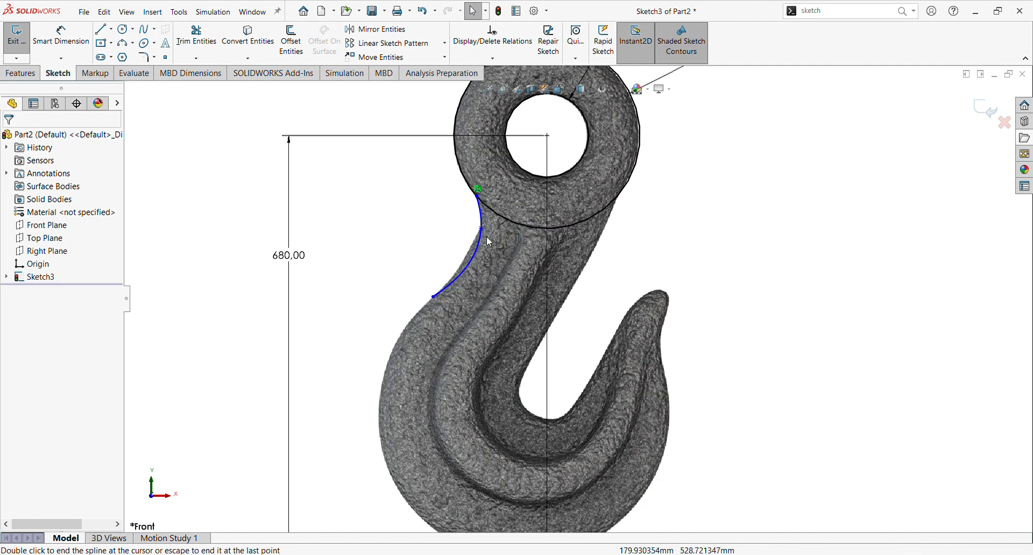
left_click_drag(481, 246, 472, 255)
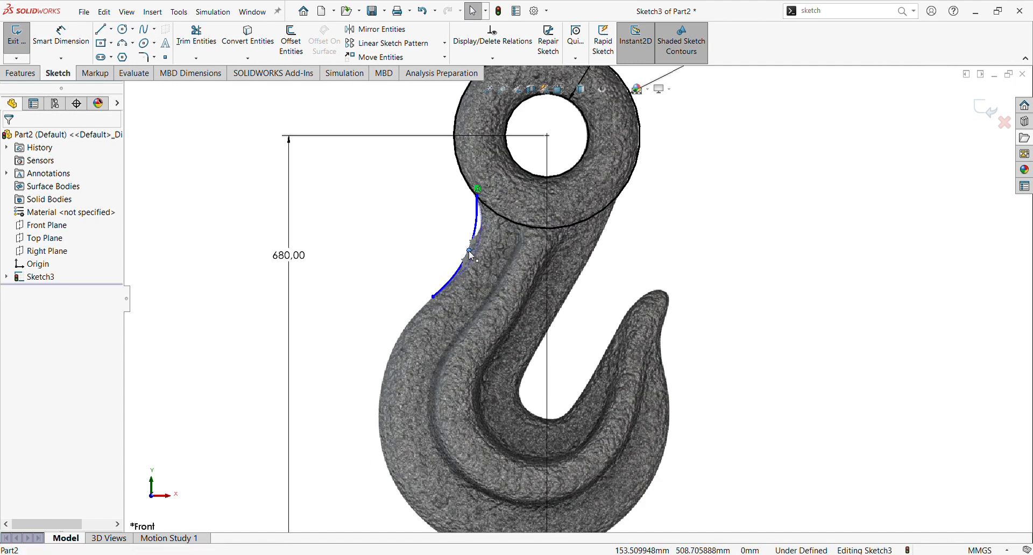
left_click(477, 196)
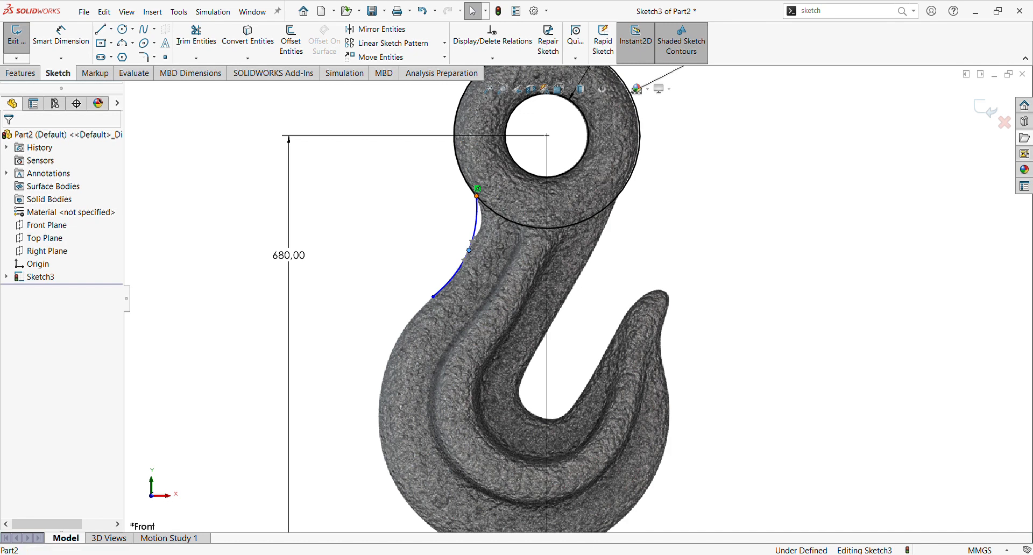
left_click(488, 210)
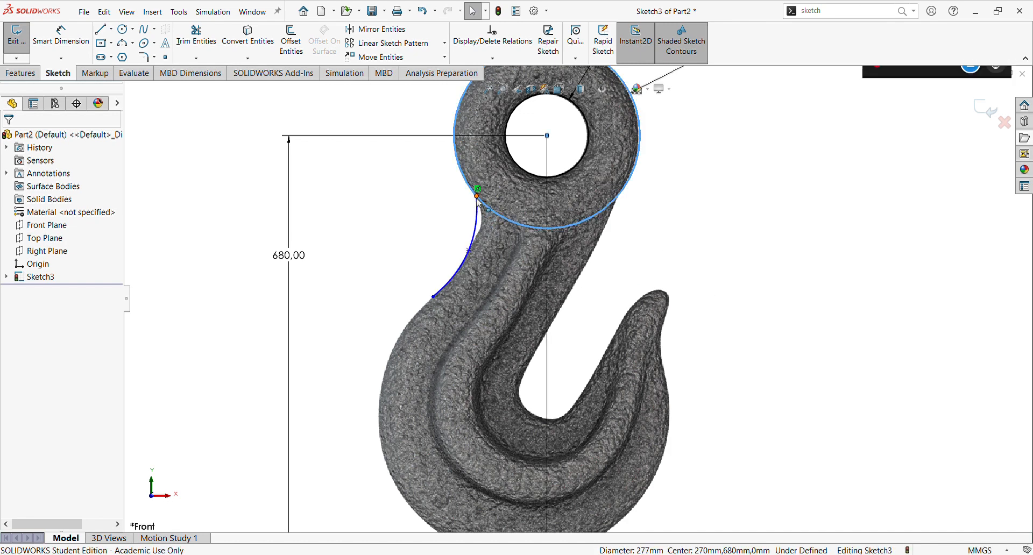
left_click(753, 231)
left_click(477, 191)
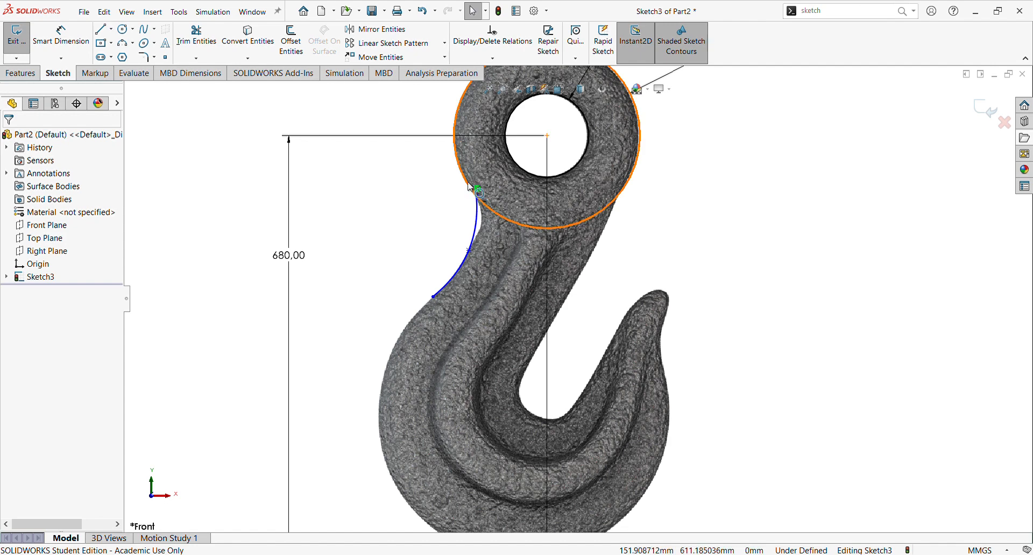
left_click(479, 211)
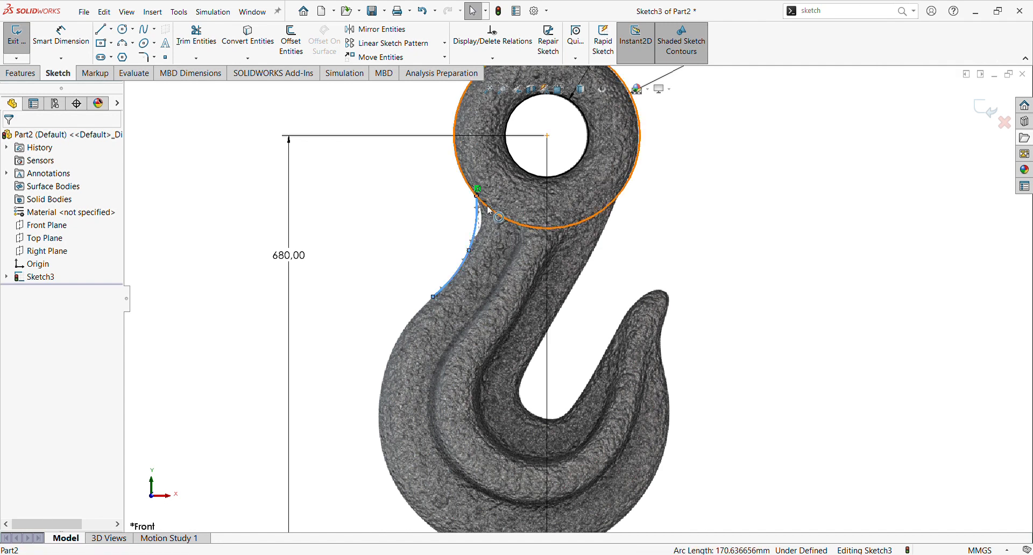
left_click(489, 211, "ctrl")
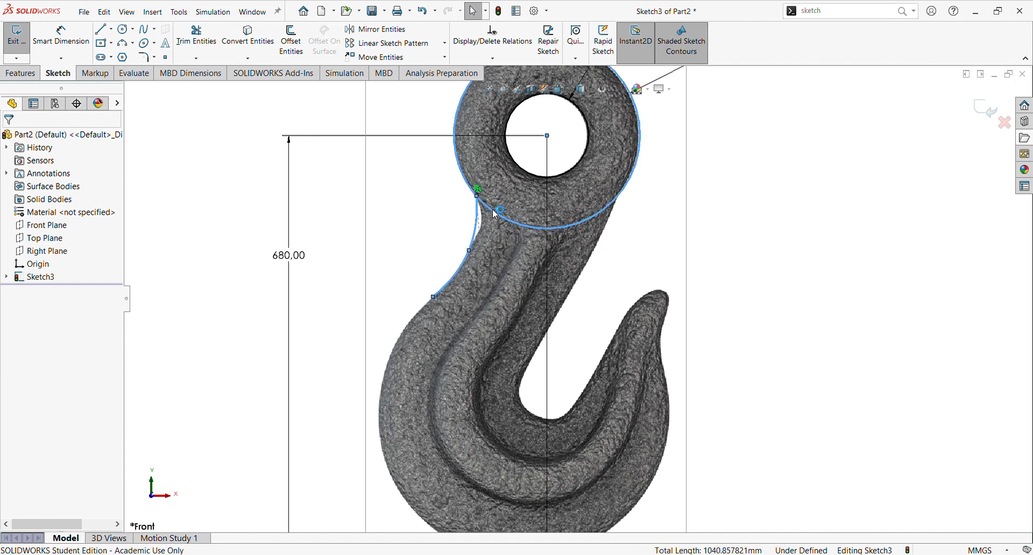
left_click(521, 166)
left_click(705, 259)
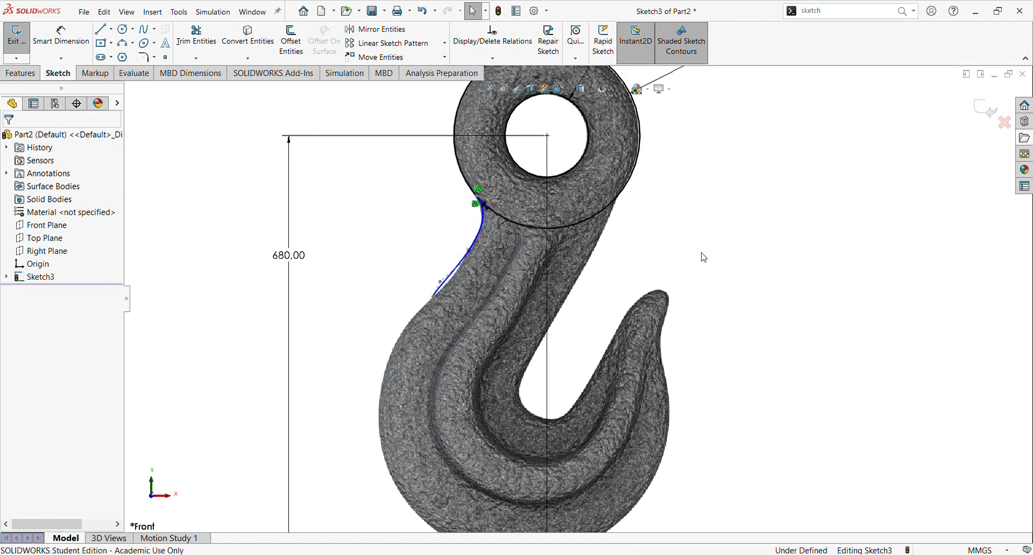
Step: Fine-tune the spline's points so the curve hugs the hook's left outer edge
scroll(496, 251, "down", 2)
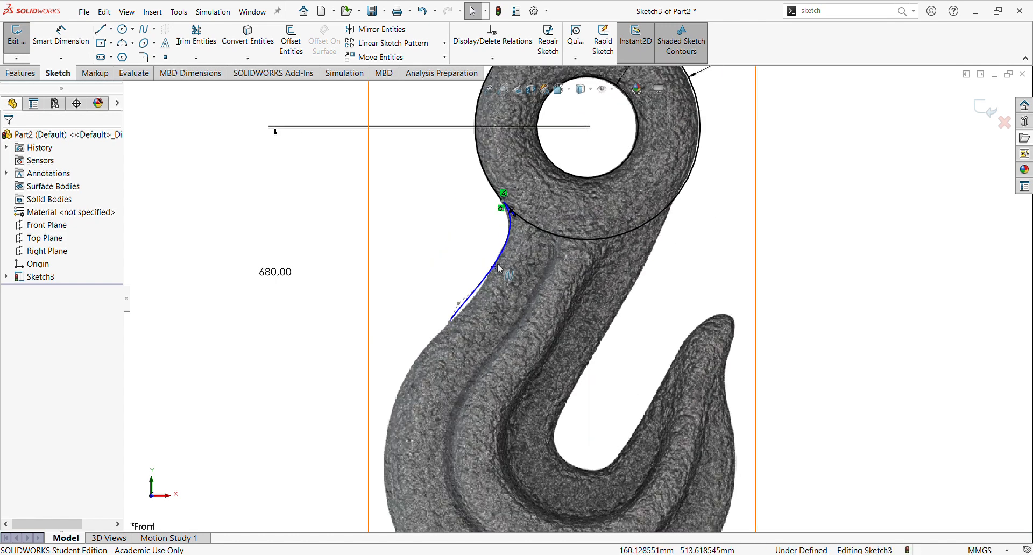
mouse_move(492, 268)
left_mouse_down()
mouse_move(485, 282)
mouse_move(498, 265)
left_mouse_up()
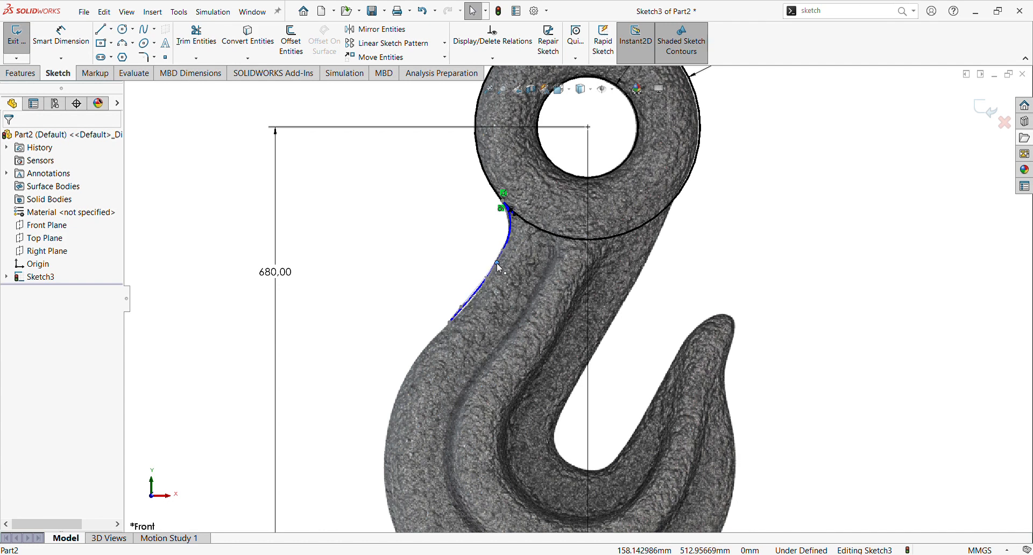
scroll(504, 204, "down", 3)
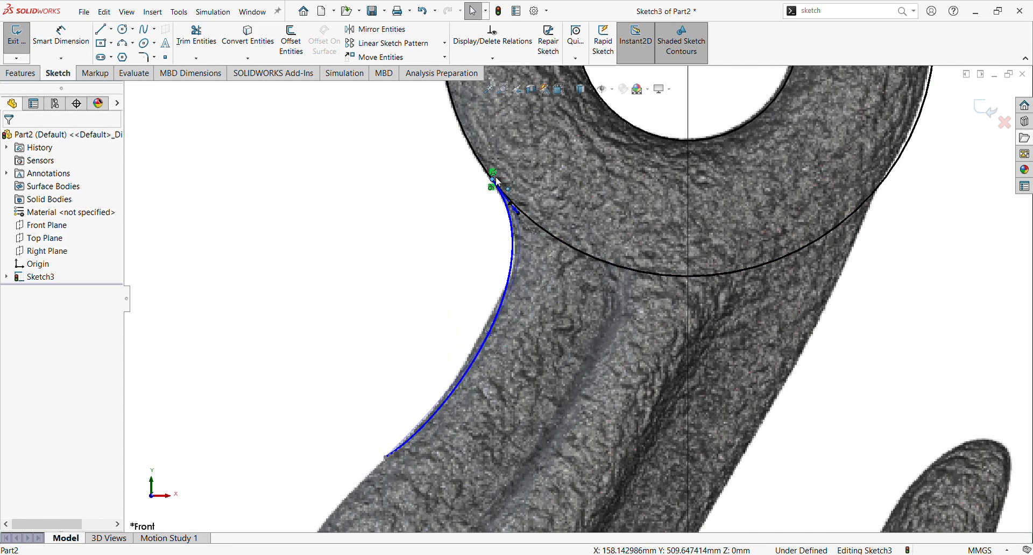
scroll(505, 238, "up", 2)
scroll(512, 288, "up", 1)
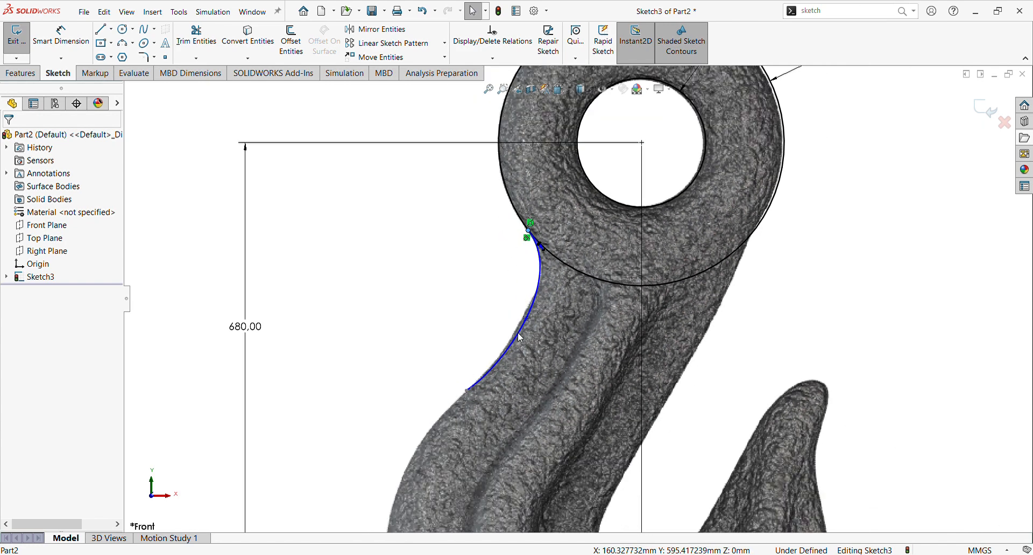
left_click_drag(524, 324, 519, 327)
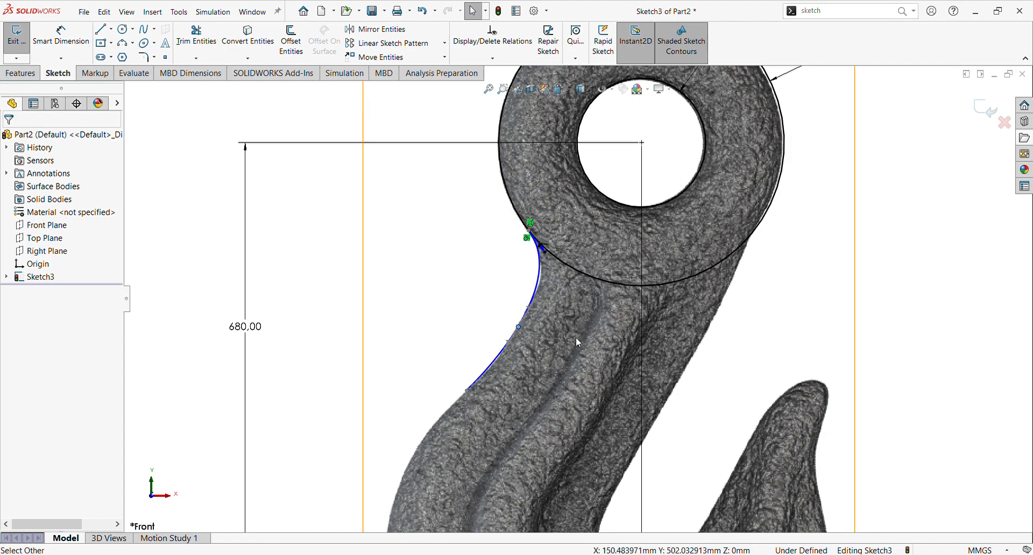
scroll(575, 338, "up", 3)
scroll(590, 326, "down", 1)
left_click(778, 259)
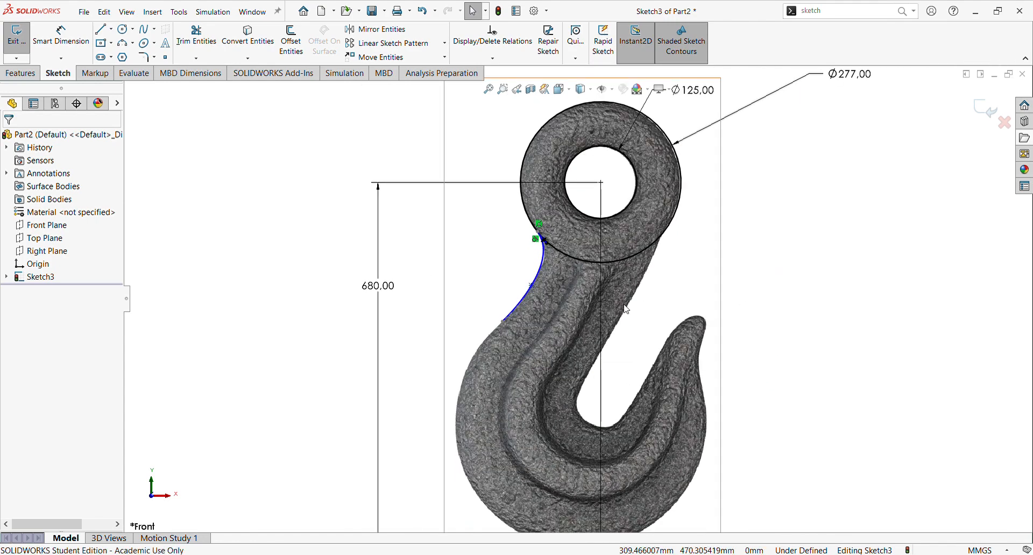
scroll(624, 305, "down", 1)
scroll(554, 300, "up", 6)
scroll(608, 357, "down", 3)
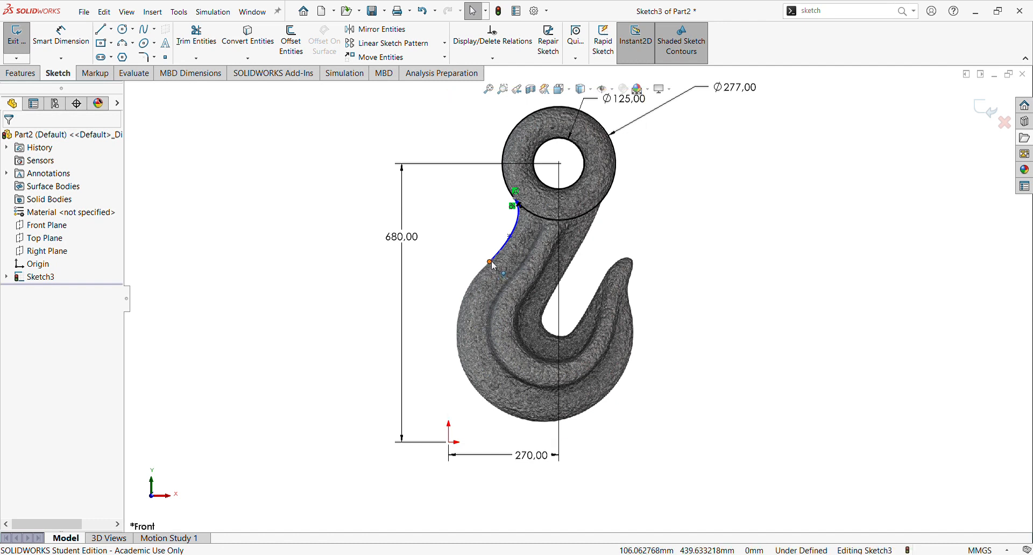
mouse_move(490, 264)
left_mouse_down()
mouse_move(481, 273)
mouse_move(486, 266)
left_mouse_up()
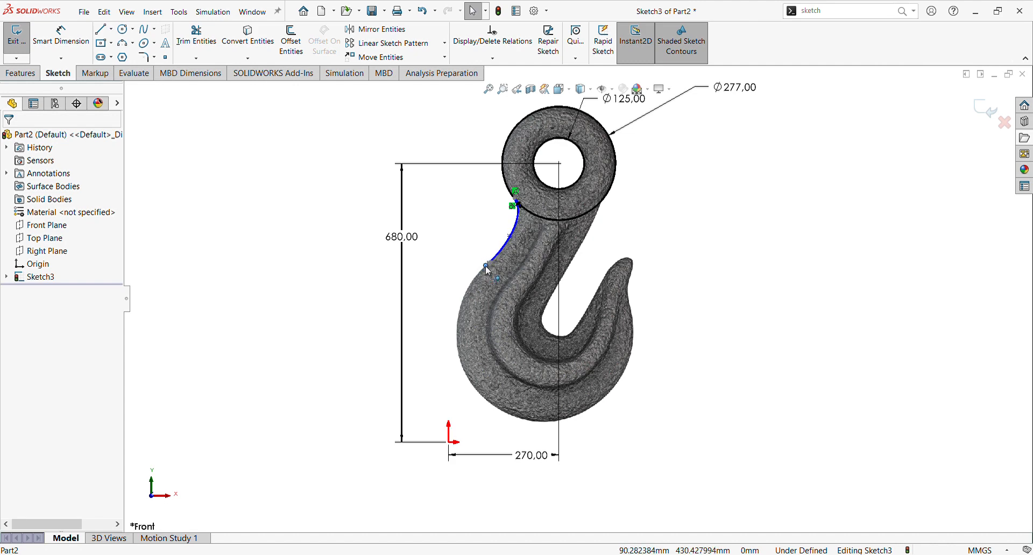
scroll(520, 239, "down", 2)
scroll(522, 236, "down", 2)
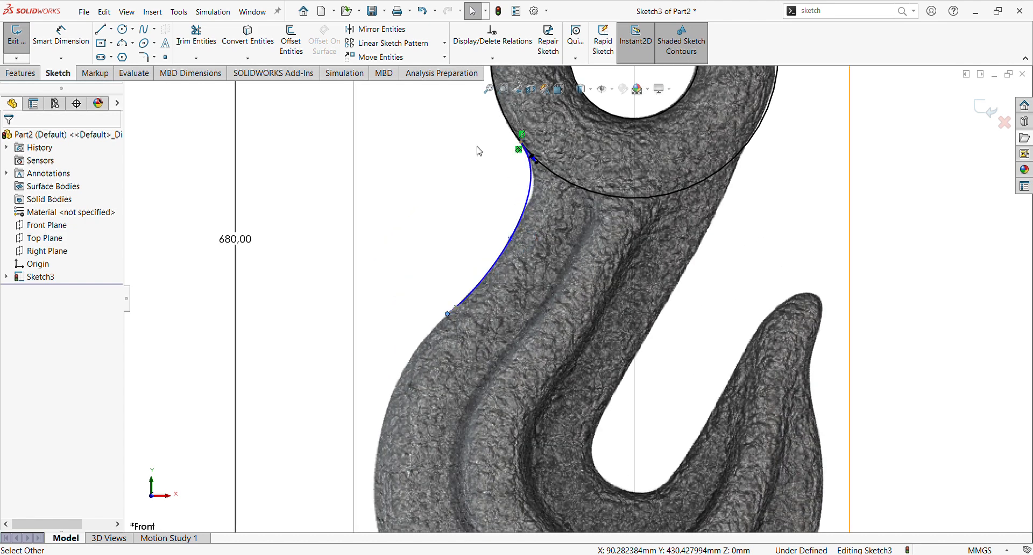
Step: Undo the last drag of the spline's end point
left_click(422, 12)
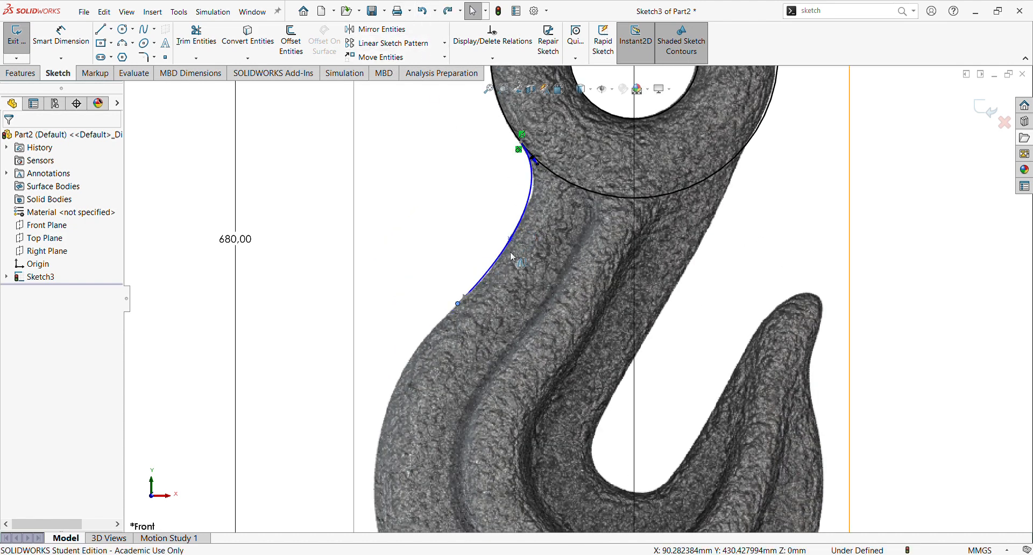
scroll(499, 314, "up", 3)
left_click(694, 266)
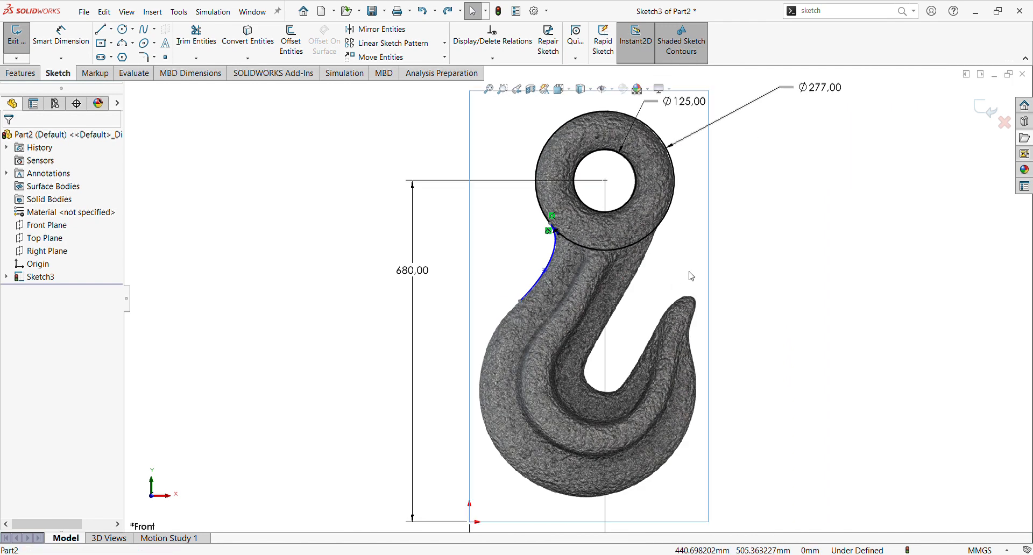
scroll(646, 320, "up", 2)
scroll(662, 437, "down", 2)
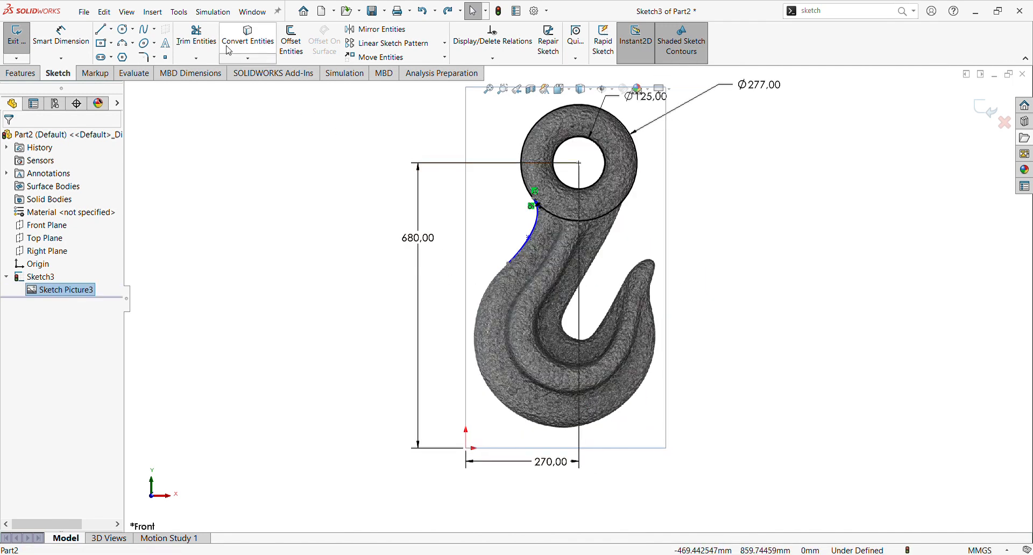
Step: Draw a second spline from the first spline's end around the hook's bottom curve up toward the tip
left_click(143, 29)
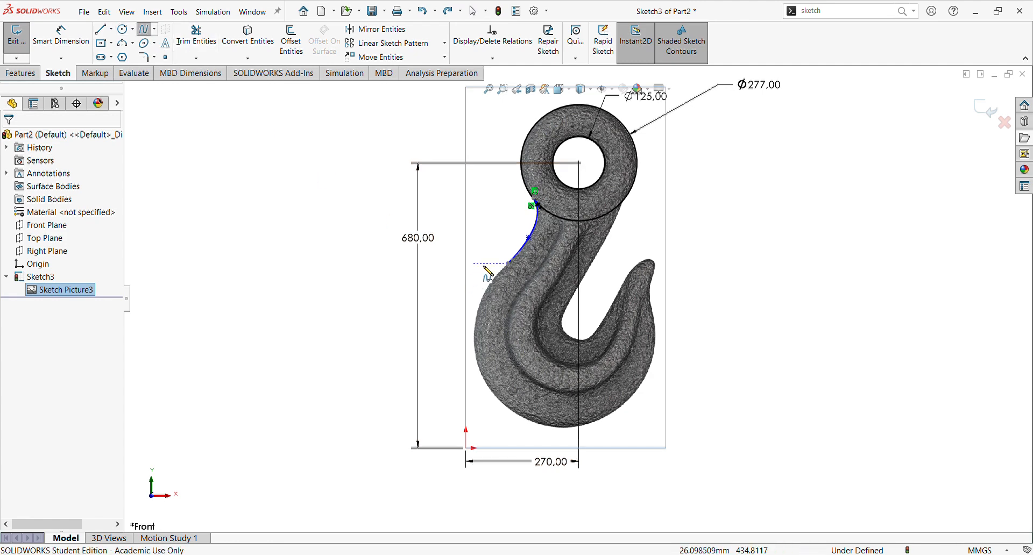
left_click(508, 264)
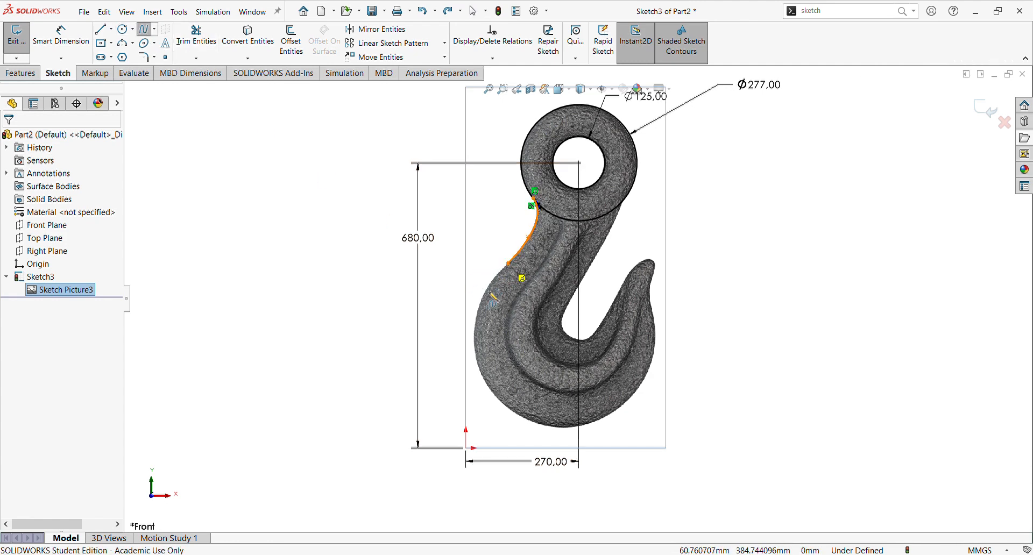
left_click(474, 334)
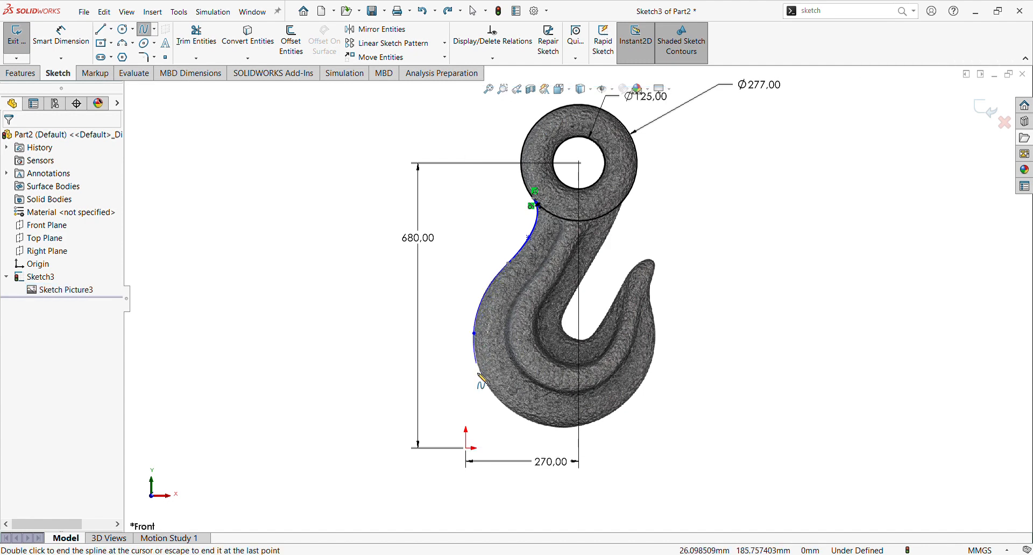
left_click(501, 402)
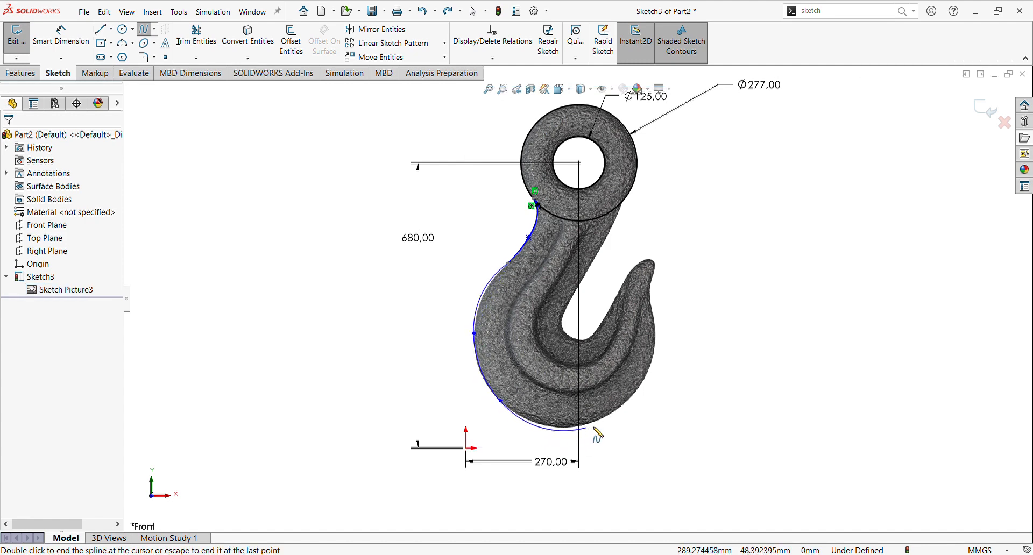
left_click(627, 402)
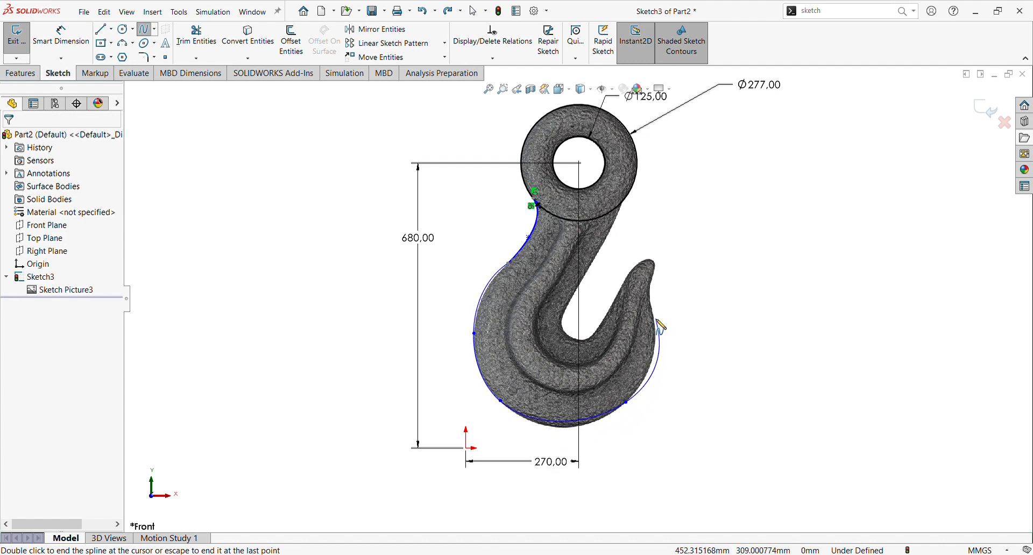
left_click(655, 319)
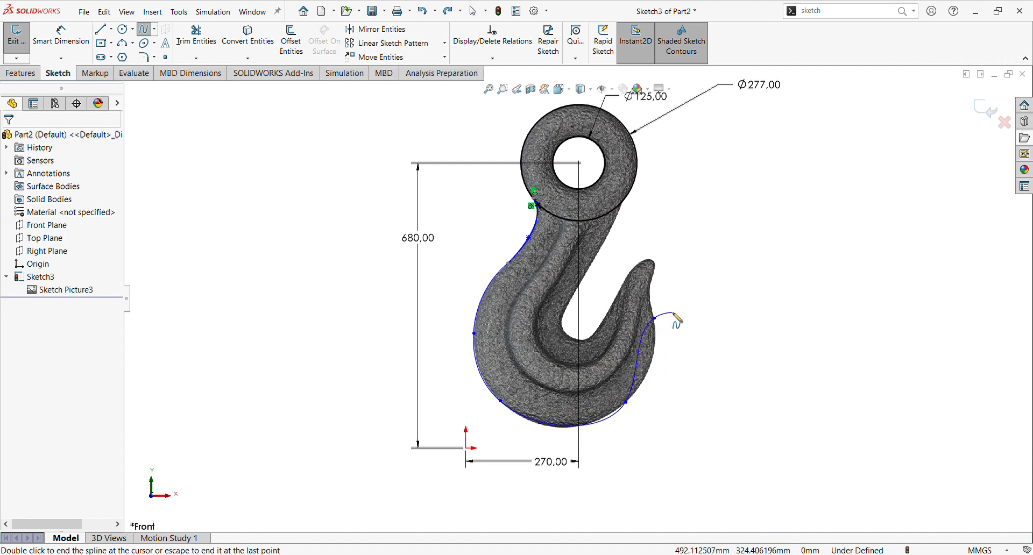
key("Escape")
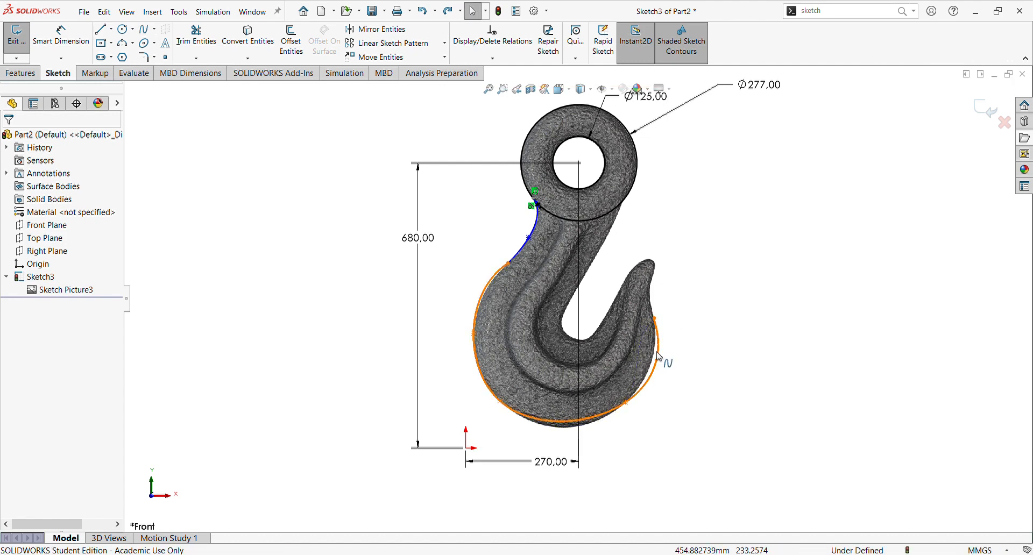
left_click(631, 407)
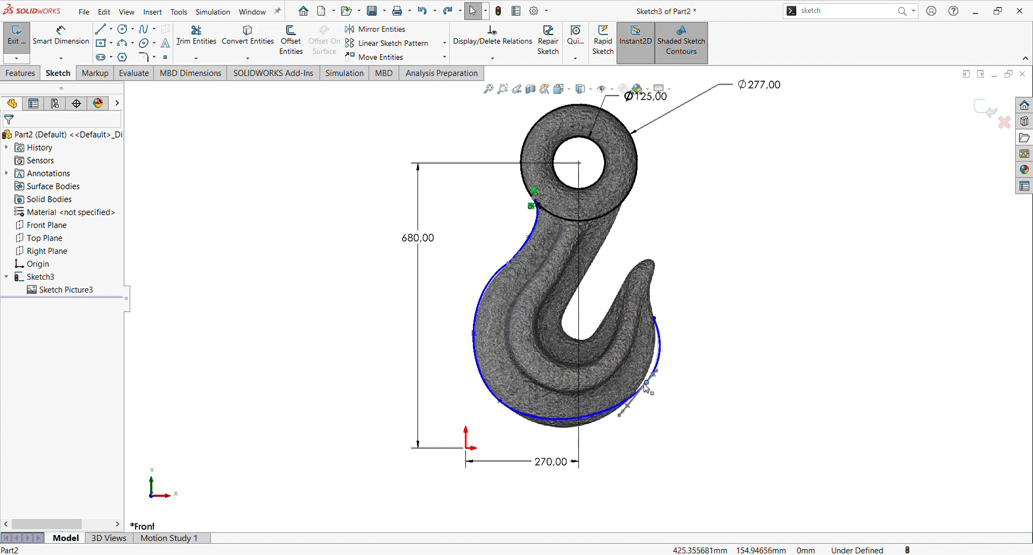
Step: Reshape the bottom spline by dragging one of its points and inserting an extra point along its lower curve
left_click_drag(630, 408, 648, 374)
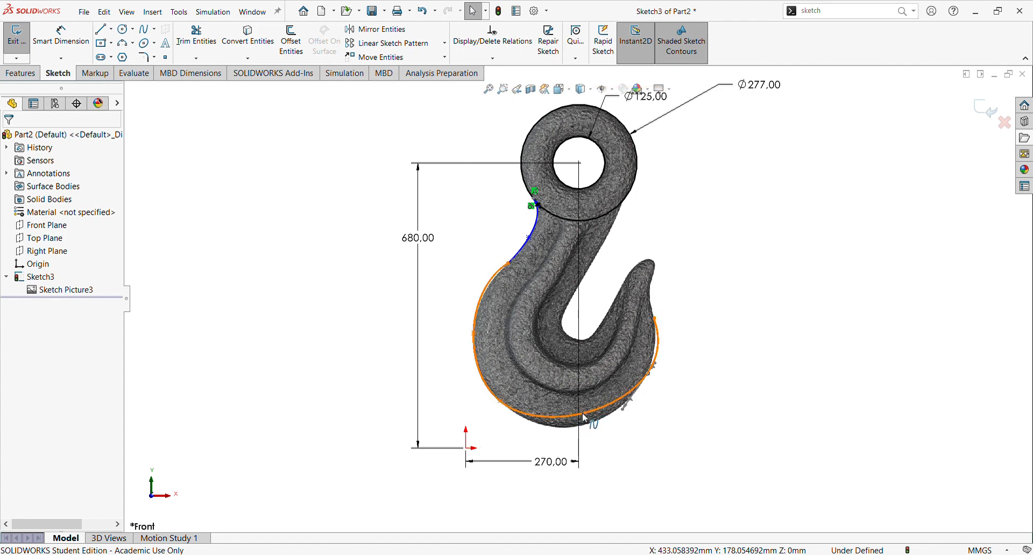
left_click(586, 418)
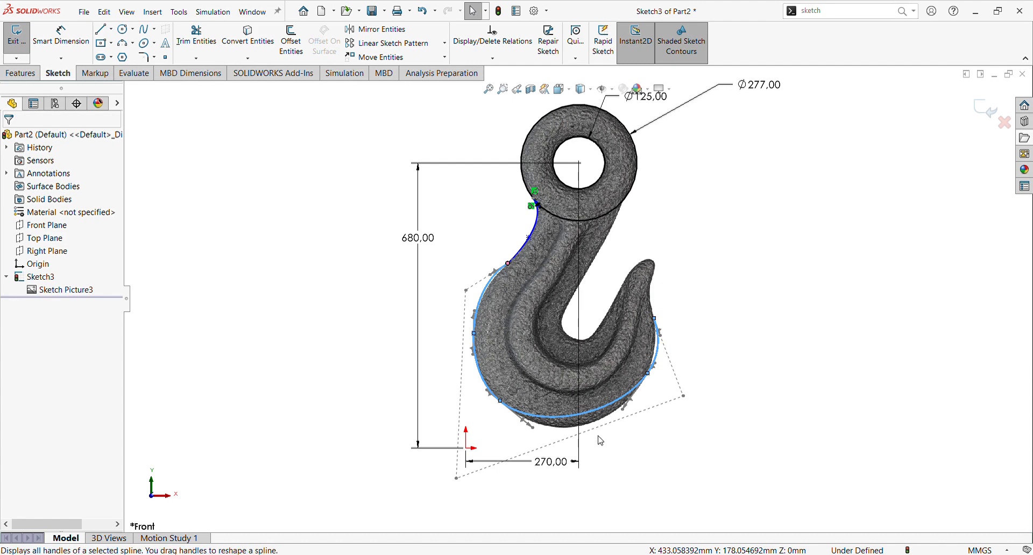
left_click(618, 410)
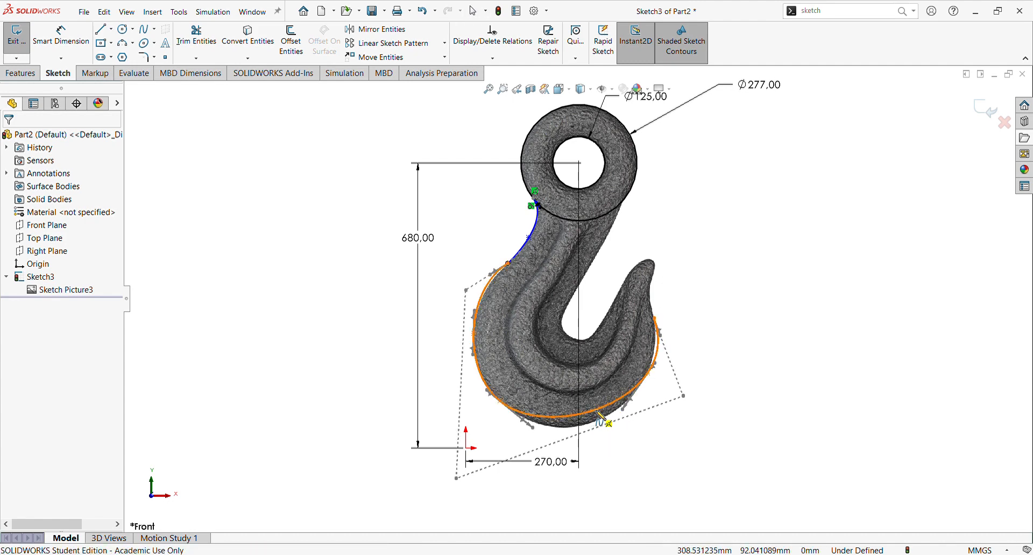
left_click(598, 411)
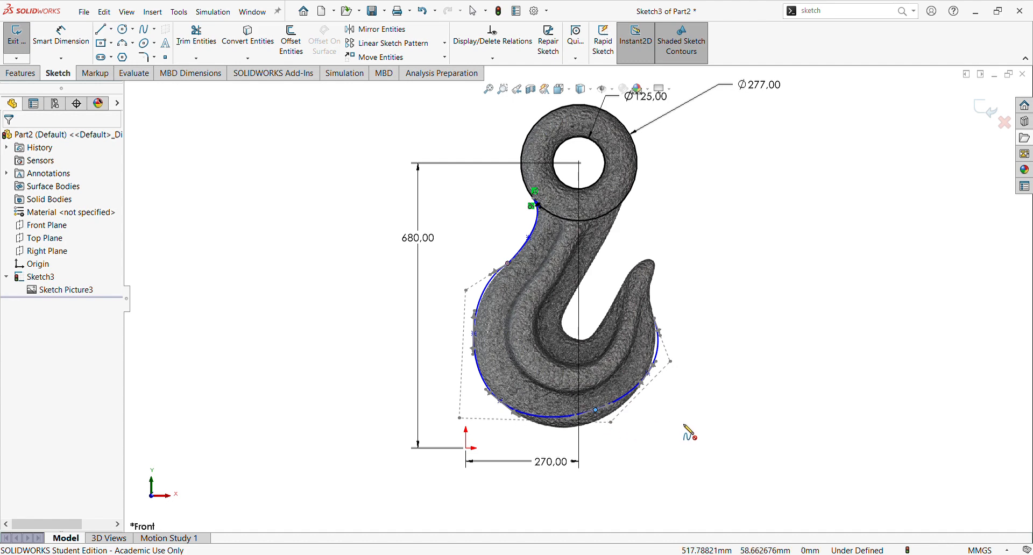
key("Escape")
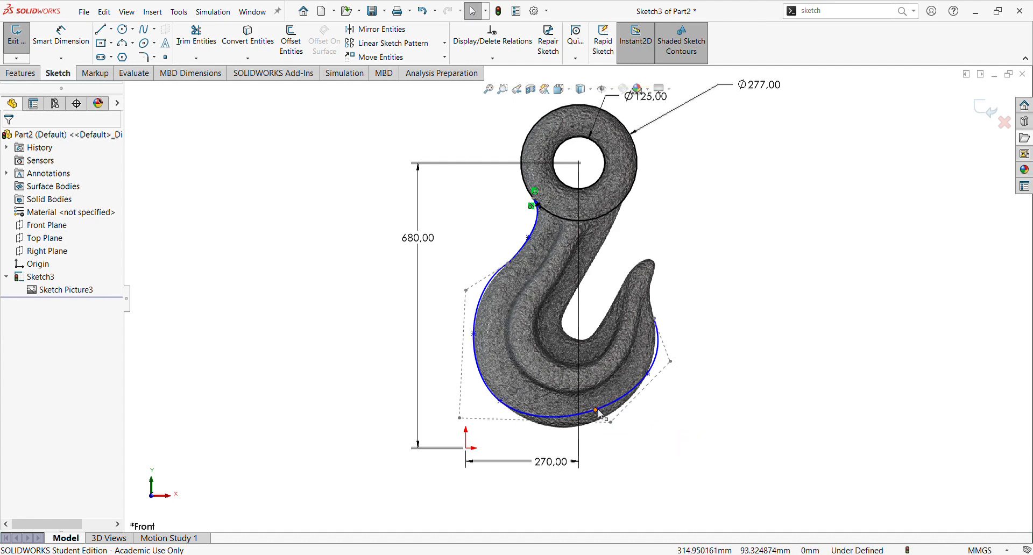
left_click_drag(602, 423, 603, 421)
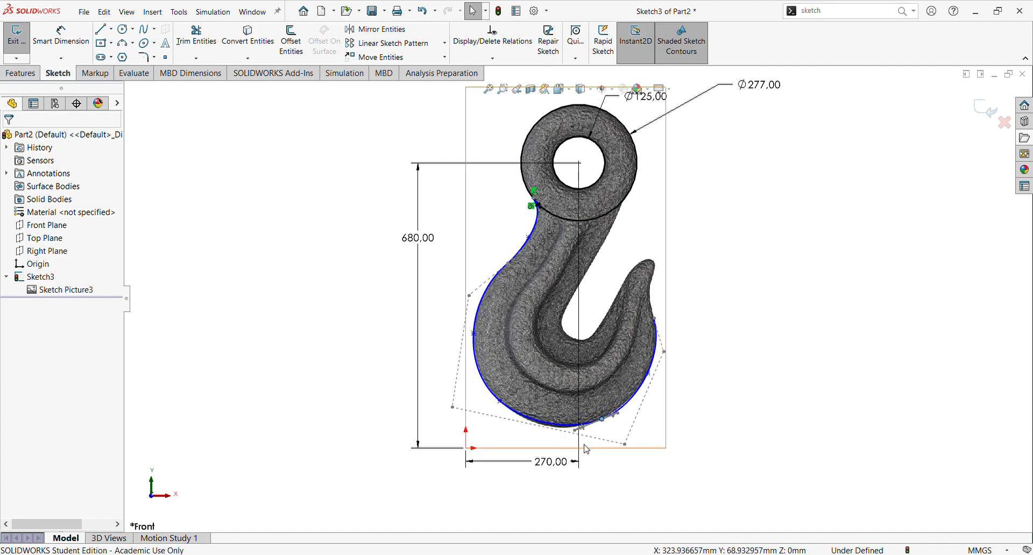
Step: Adjust the bottom spline's control handles so the curve follows the hook's outer bottom edge
scroll(582, 442, "down", 2)
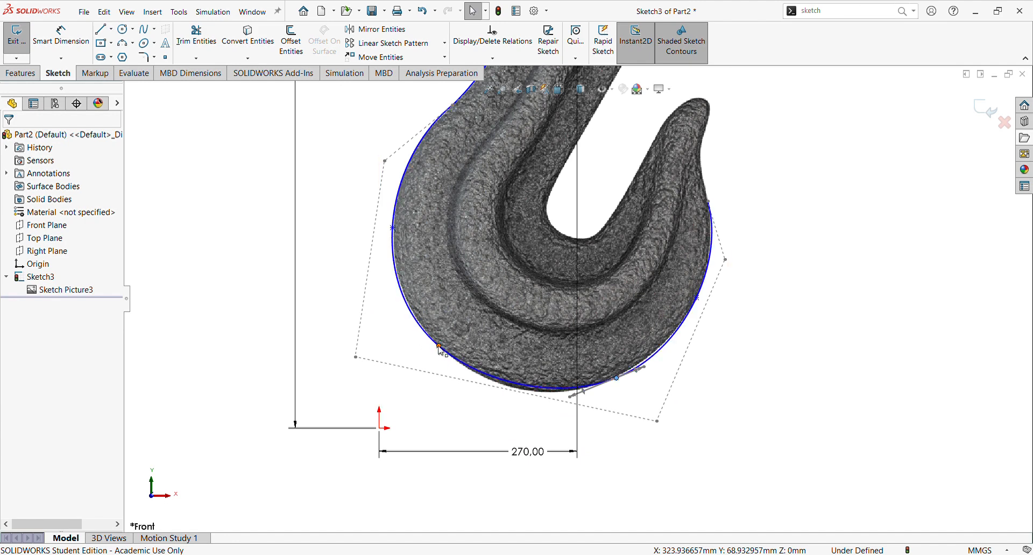
left_click_drag(439, 346, 449, 357)
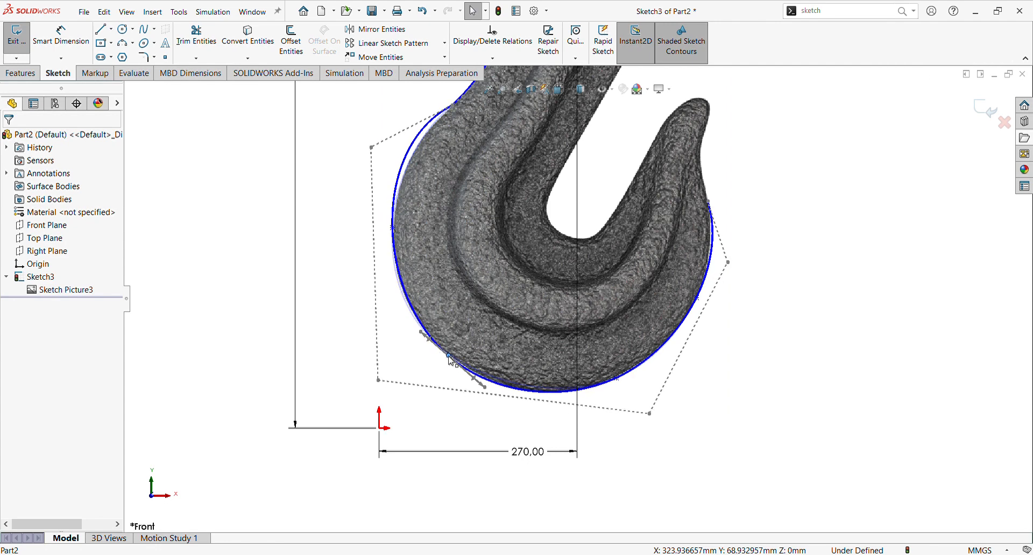
scroll(530, 223, "up", 2)
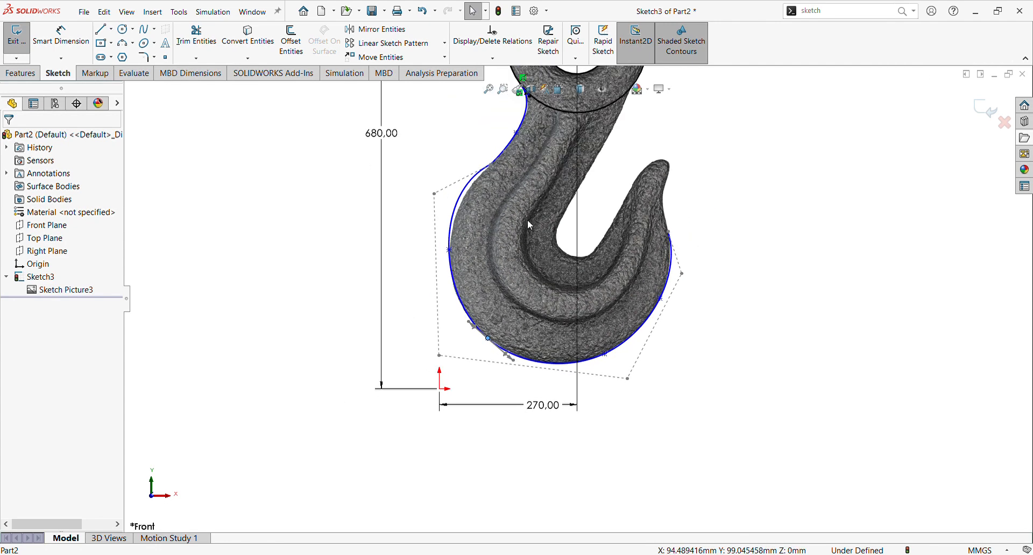
scroll(506, 199, "down", 2)
left_click_drag(433, 283, 435, 294)
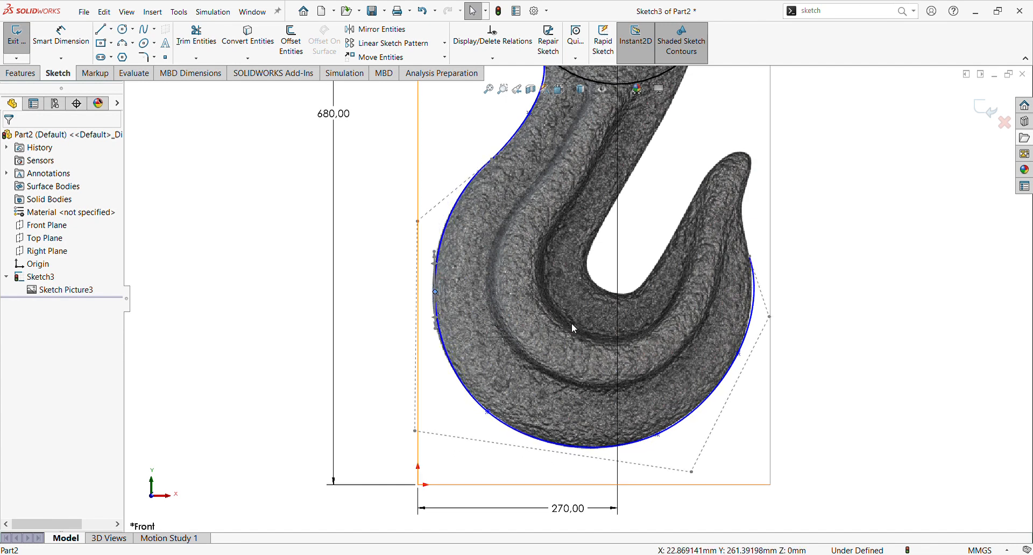
left_click_drag(771, 317, 762, 317)
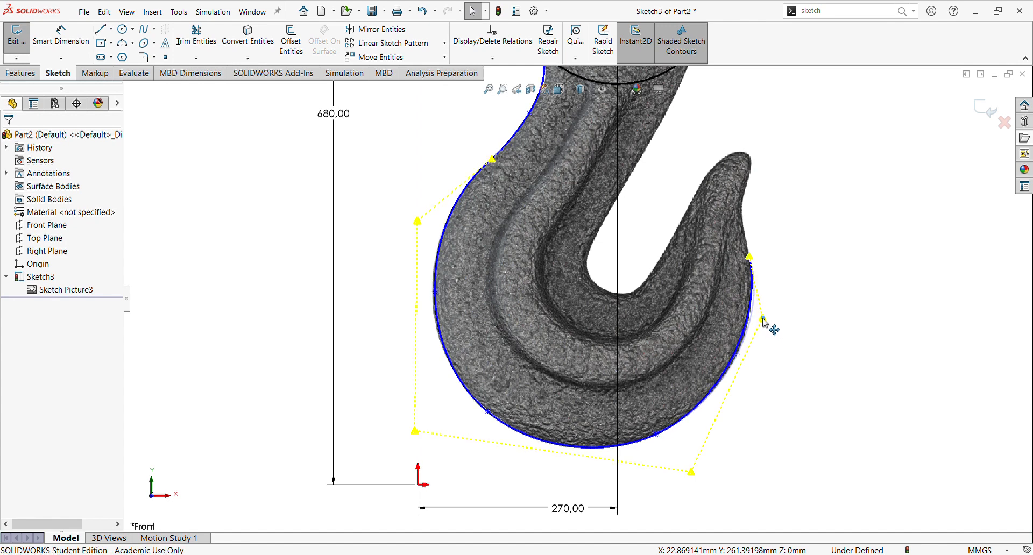
scroll(646, 348, "up", 5)
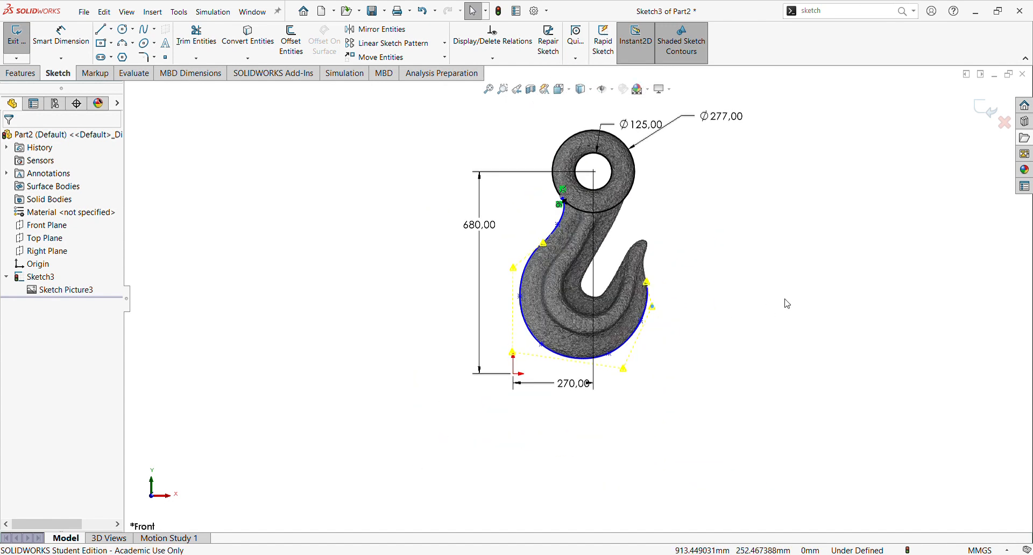
scroll(630, 339, "down", 2)
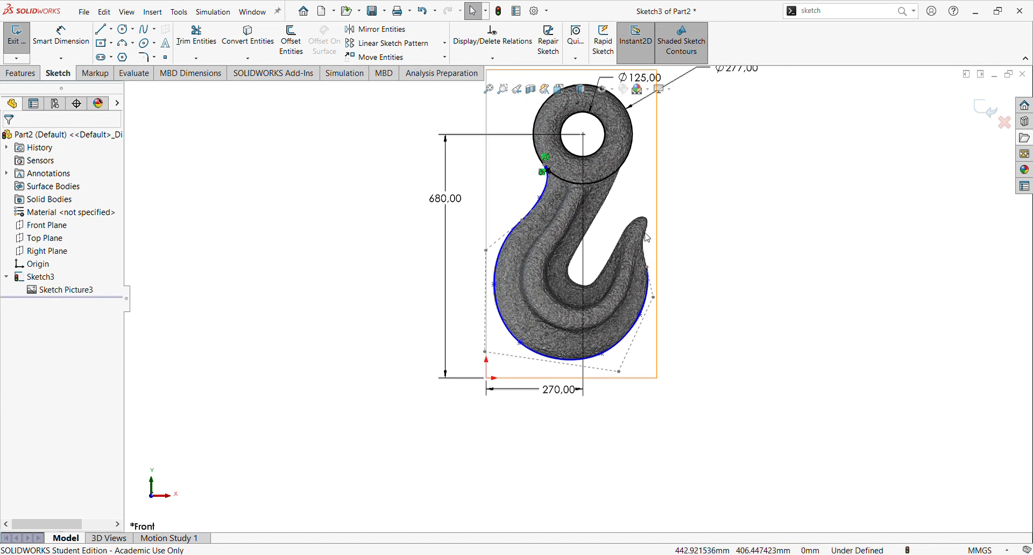
Step: Draw a short spline from the bottom spline's end up the right side of the hook tip
left_click(141, 32)
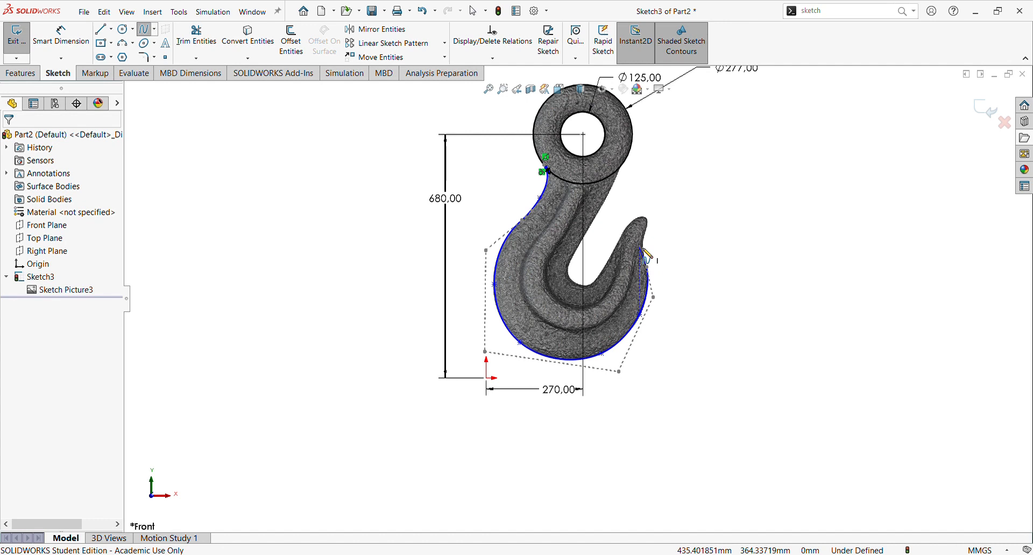
left_click(647, 255)
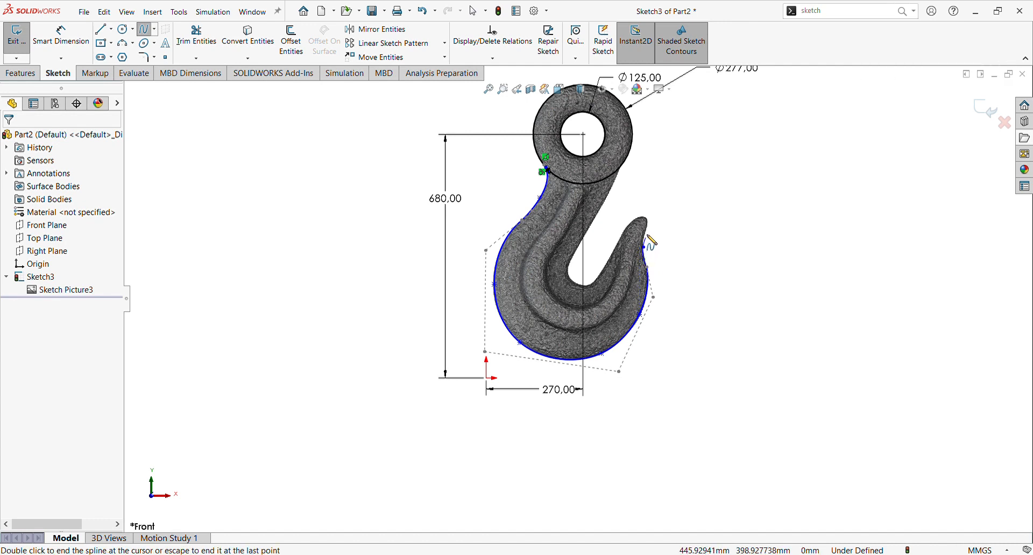
left_click(645, 232)
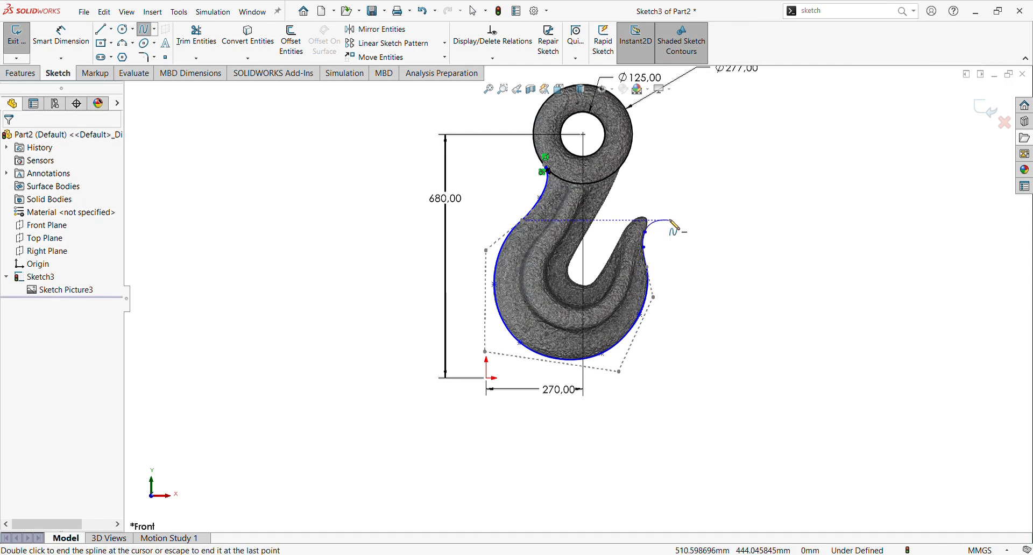
key("Escape")
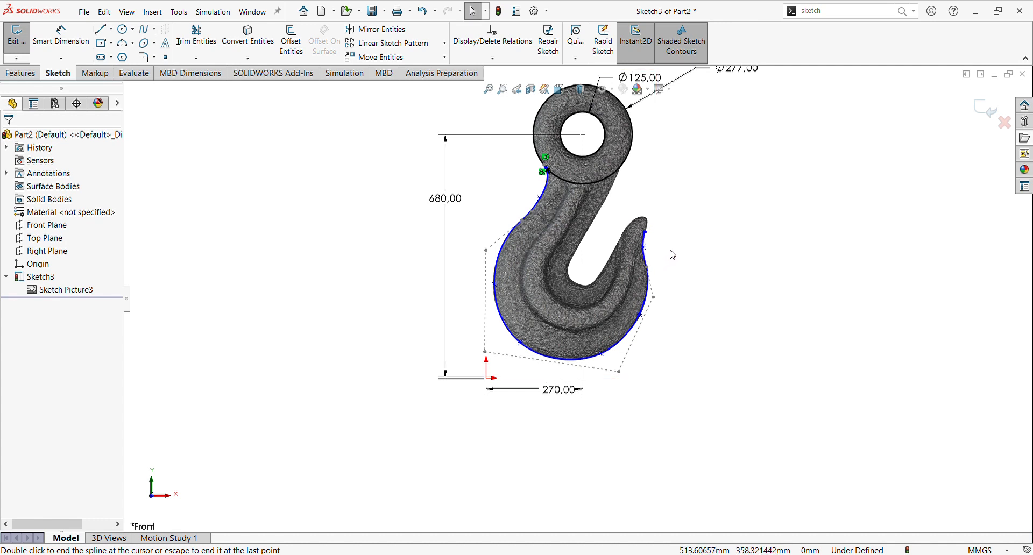
key("Escape")
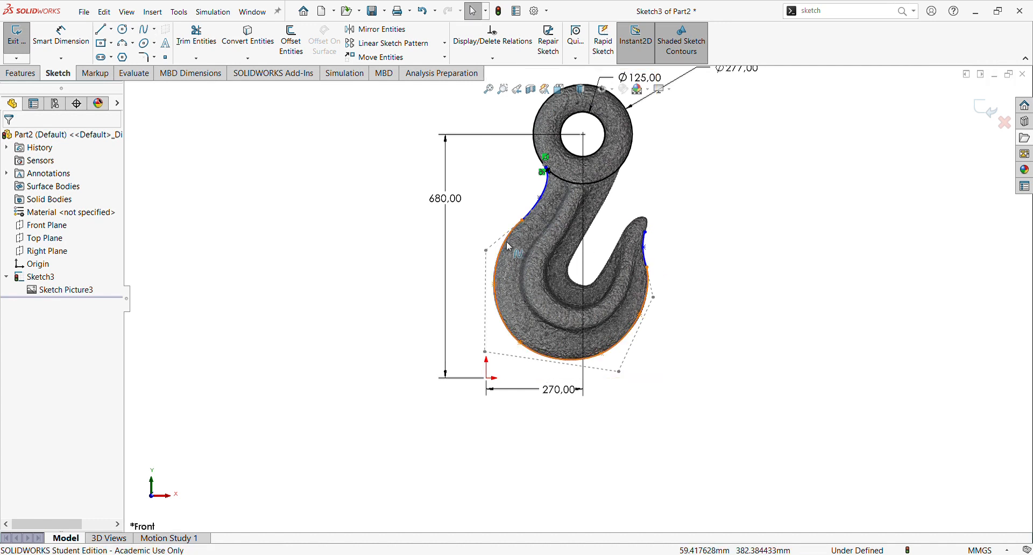
Step: Add a tangent relation between the first spline and the bottom spline where they meet
left_click(528, 216)
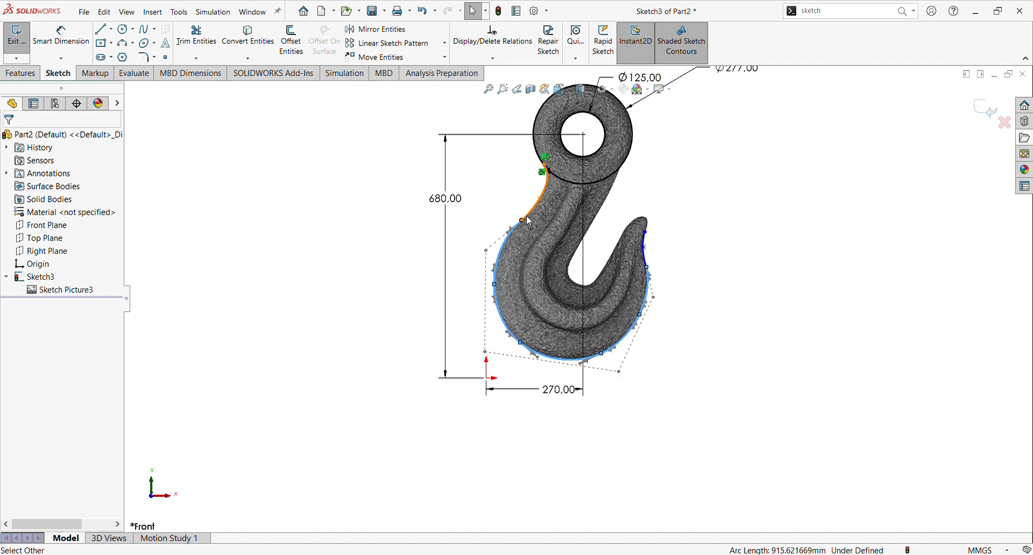
left_click(529, 220, "ctrl")
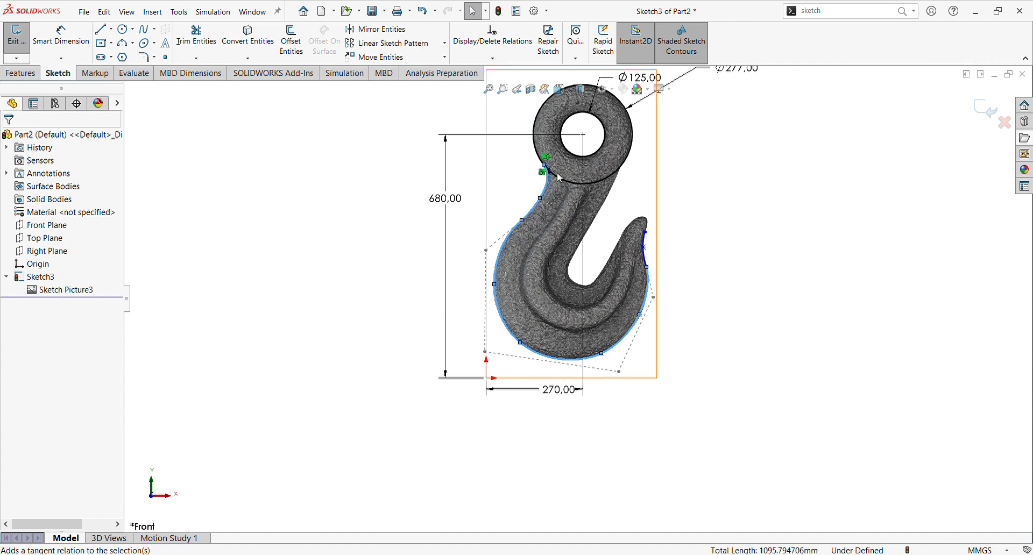
left_click(560, 168)
left_click(700, 286)
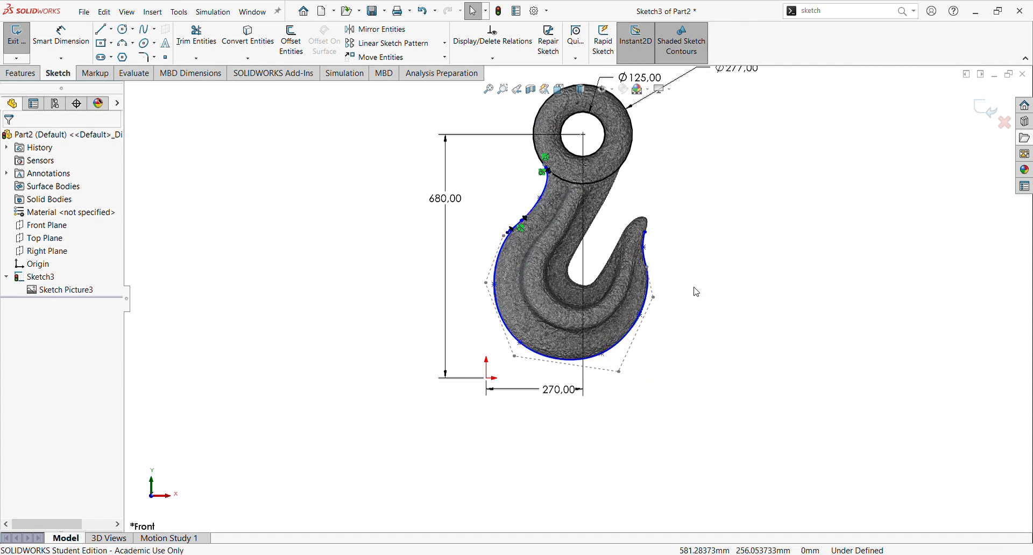
Step: Add a tangent relation between the bottom spline and the short tip spline
left_click(646, 268)
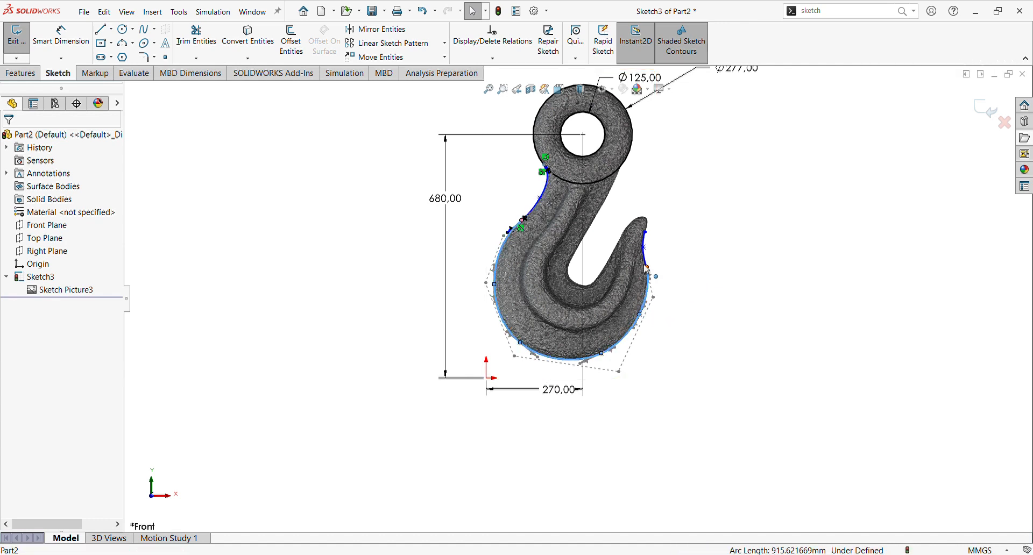
left_click(647, 263, "ctrl")
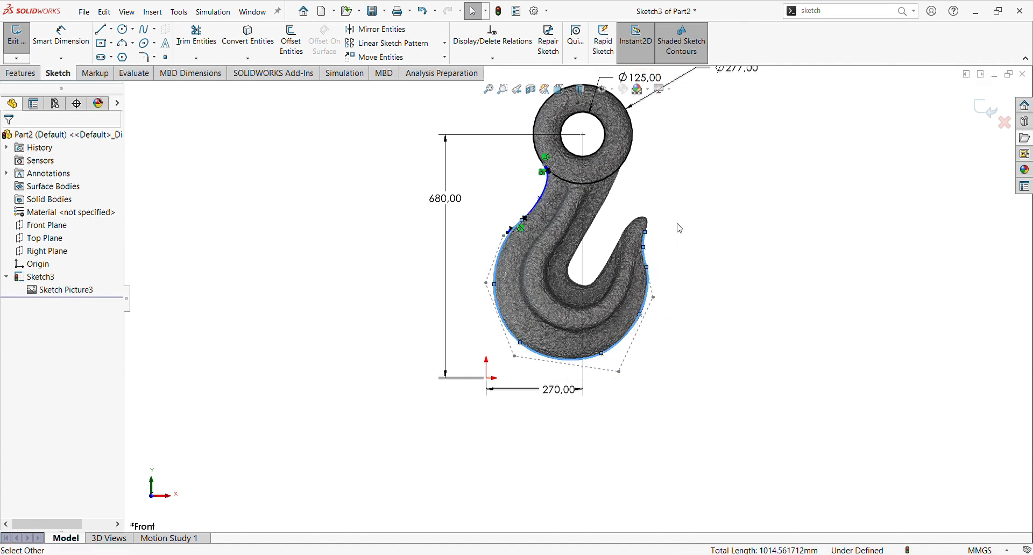
left_click(681, 218)
left_click(683, 283)
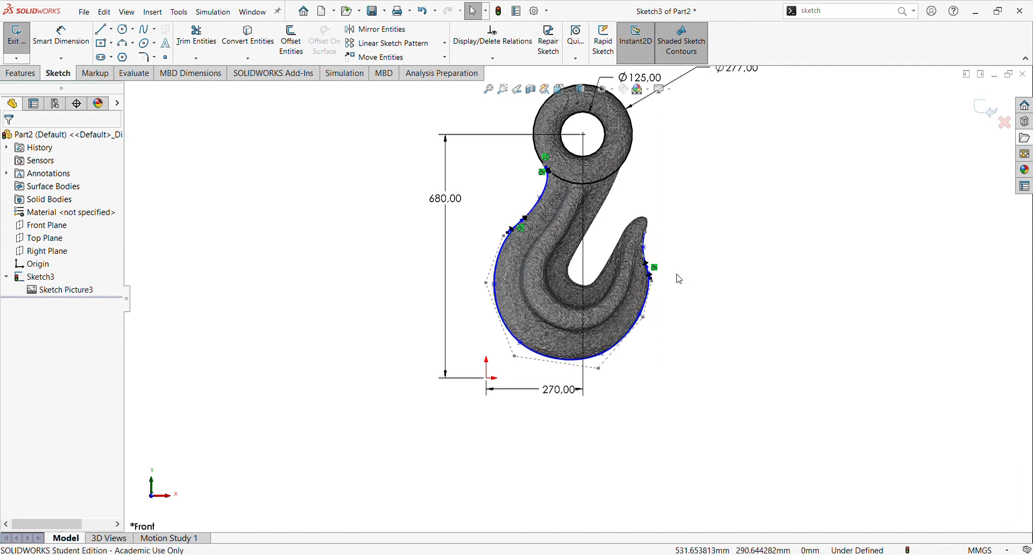
Step: Draw a spline from the short spline's end over the top of the hook tip and down its inner side
scroll(675, 268, "down", 2)
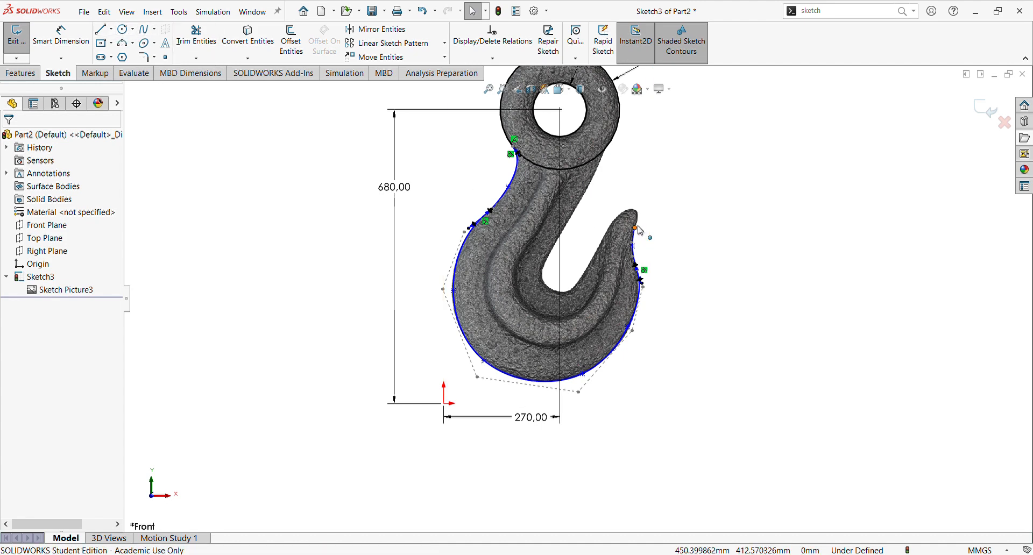
left_click(144, 29)
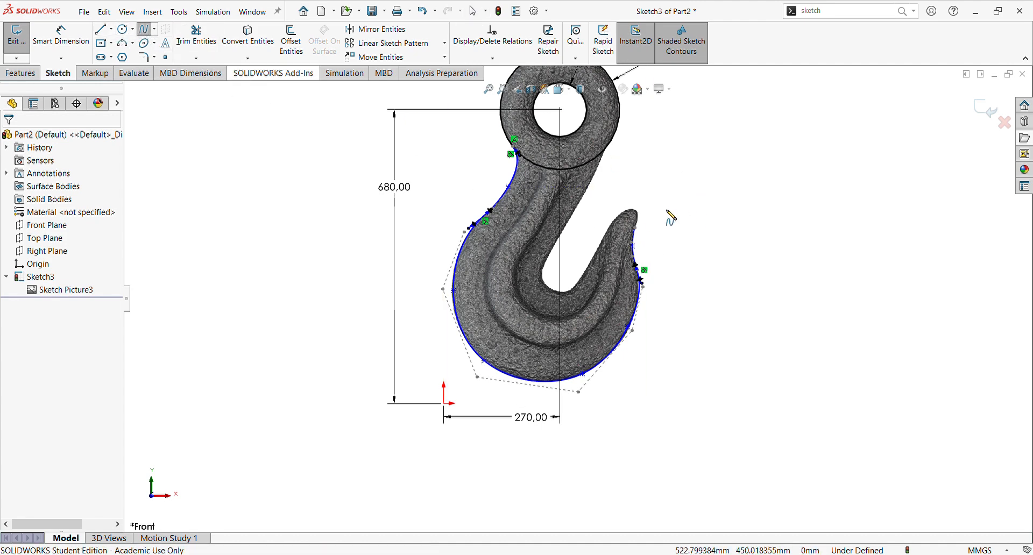
left_click(635, 229)
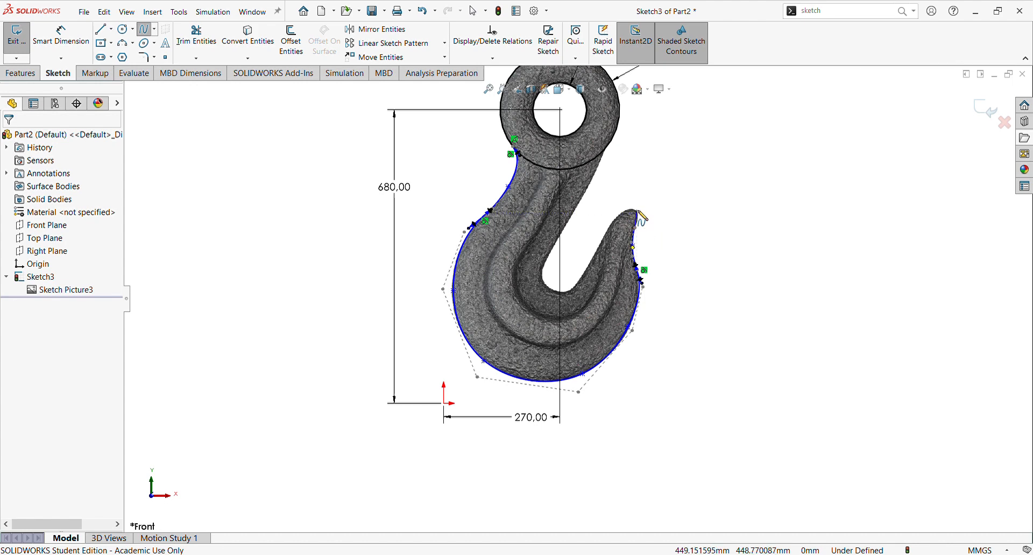
scroll(640, 218, "down", 6)
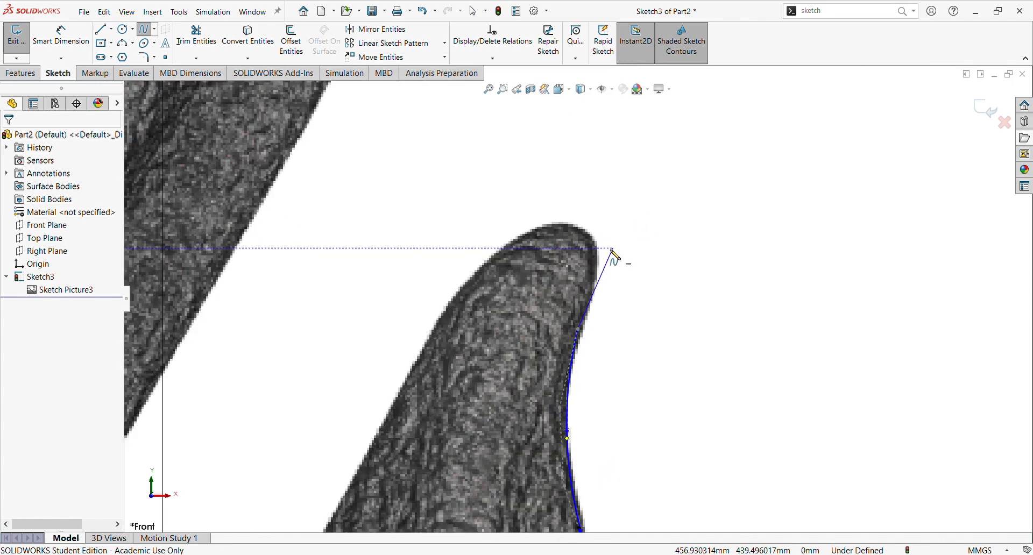
left_click(593, 235)
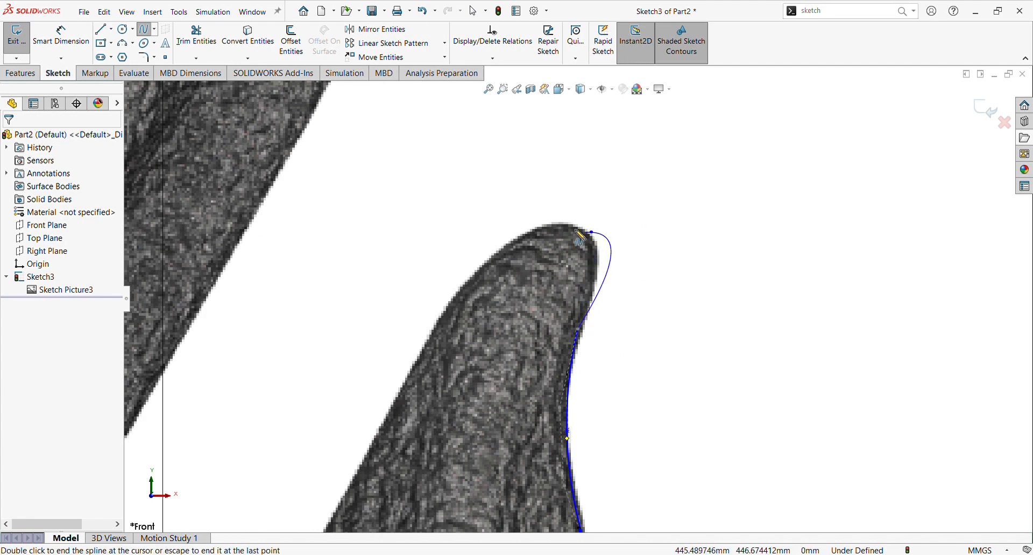
left_click(526, 234)
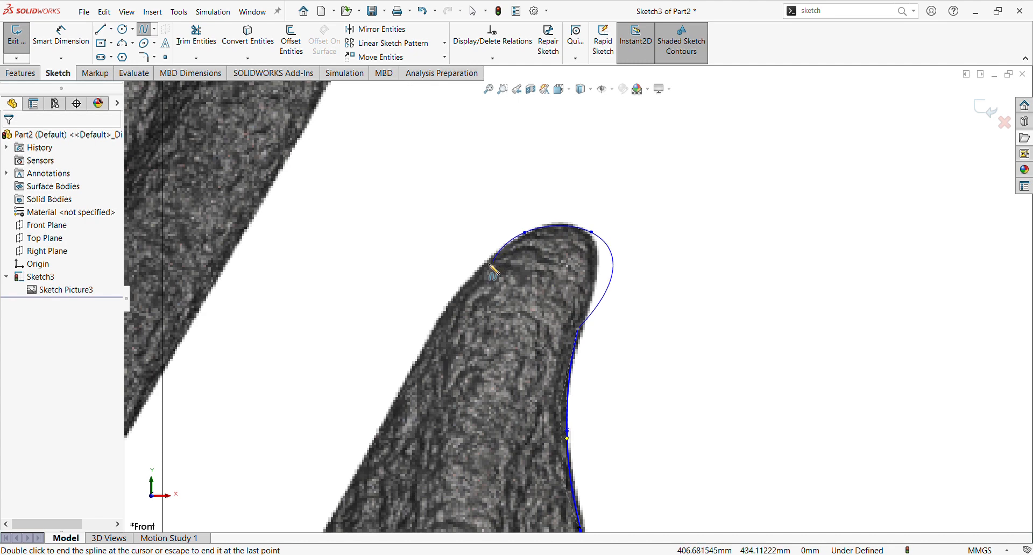
left_click(475, 276)
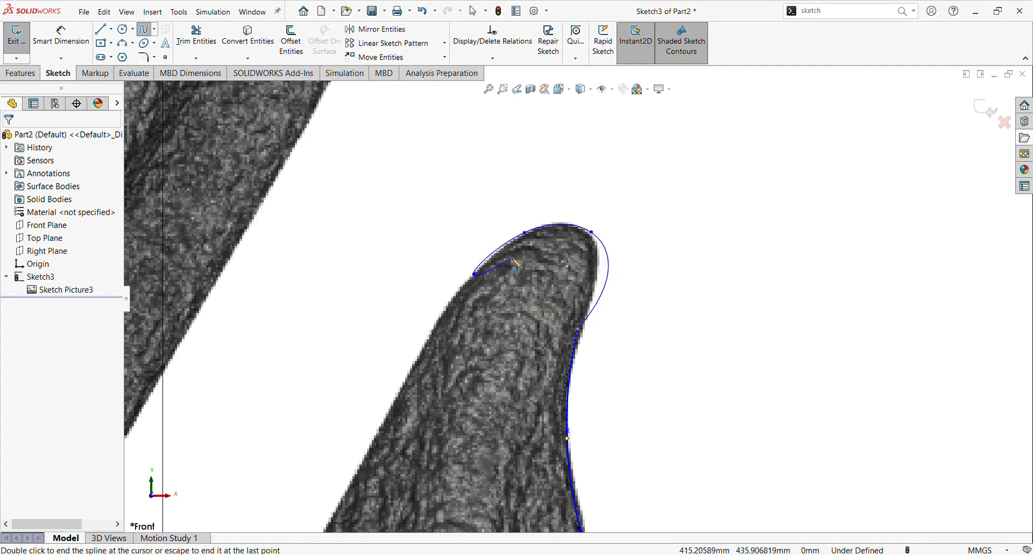
key("Escape")
Step: Drag the tip spline's points so the curve hugs the outline of the hook tip
scroll(548, 261, "up", 5)
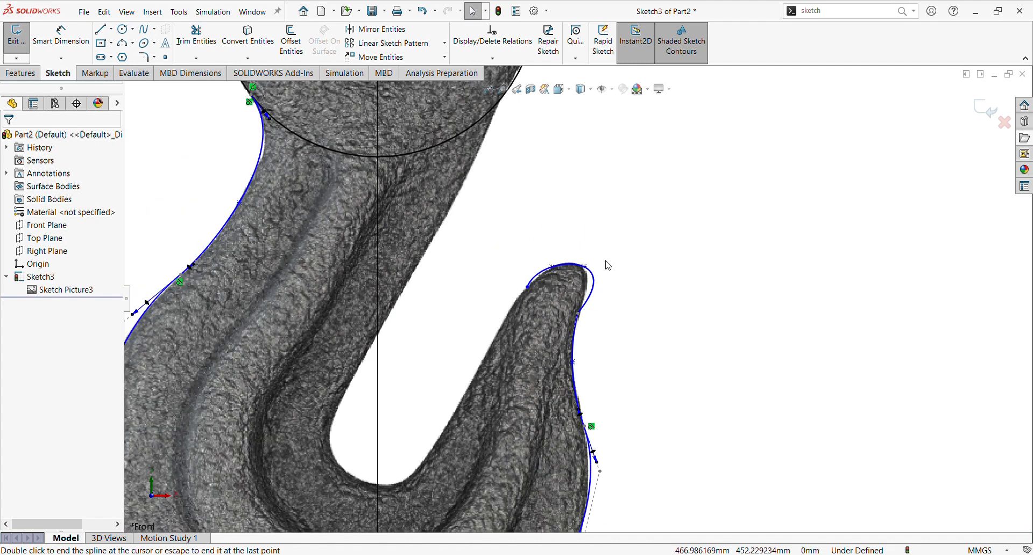
scroll(602, 271, "down", 5)
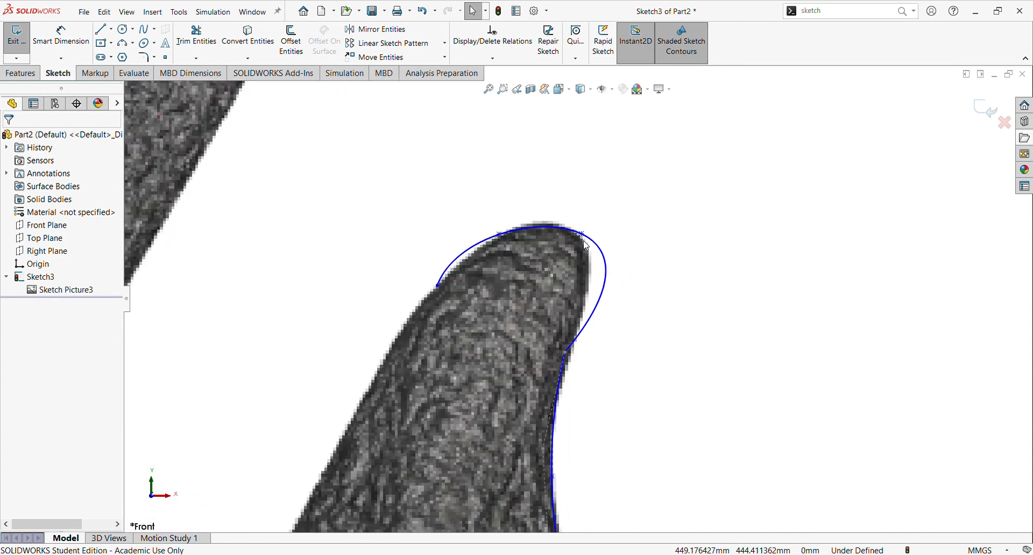
left_click_drag(584, 235, 559, 228)
scroll(607, 329, "up", 2)
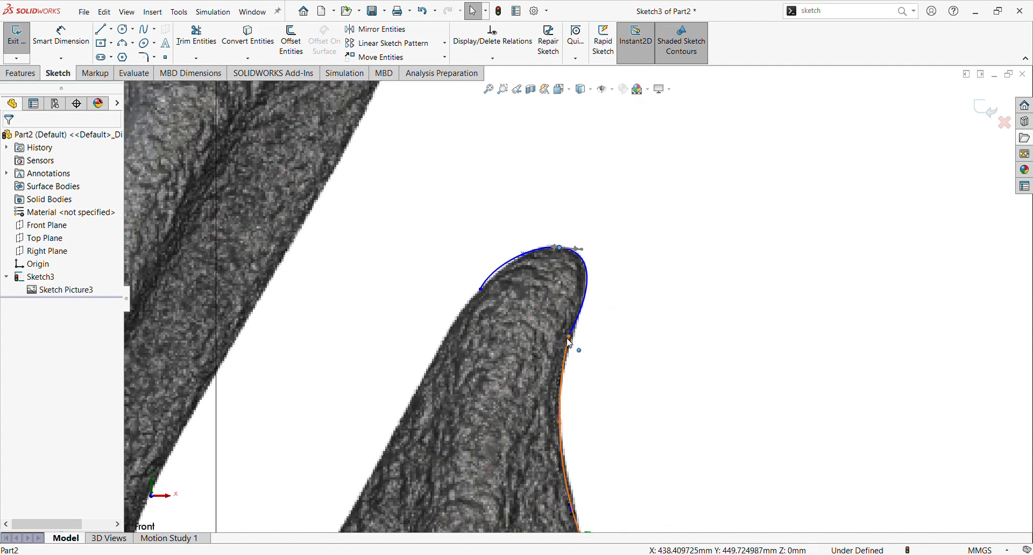
mouse_move(569, 336)
left_mouse_down()
mouse_move(580, 332)
mouse_move(574, 340)
left_mouse_up()
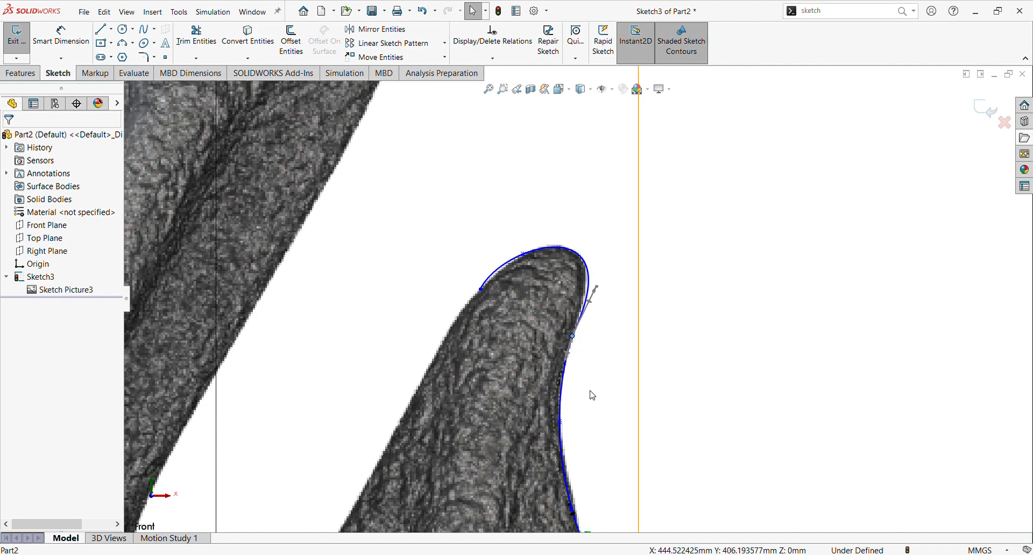
Step: Add a tangent relation between the short spline and the spline running over the hook tip
scroll(591, 387, "up", 3)
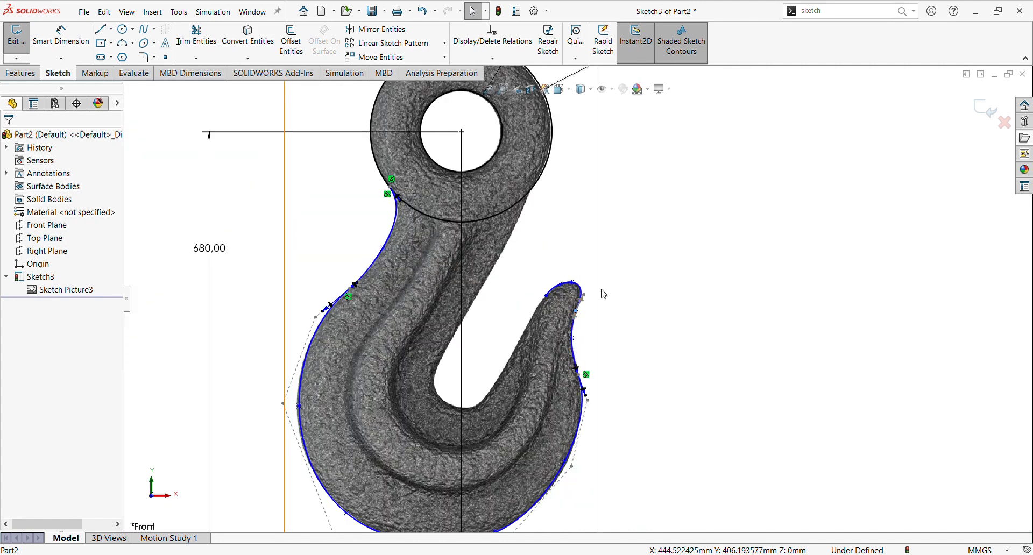
scroll(586, 295, "down", 3)
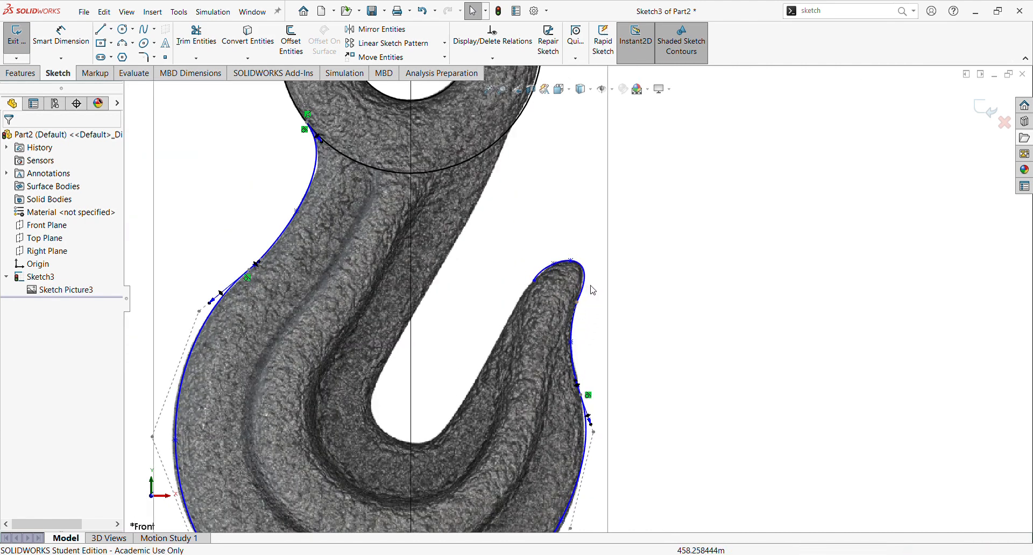
left_click(589, 290)
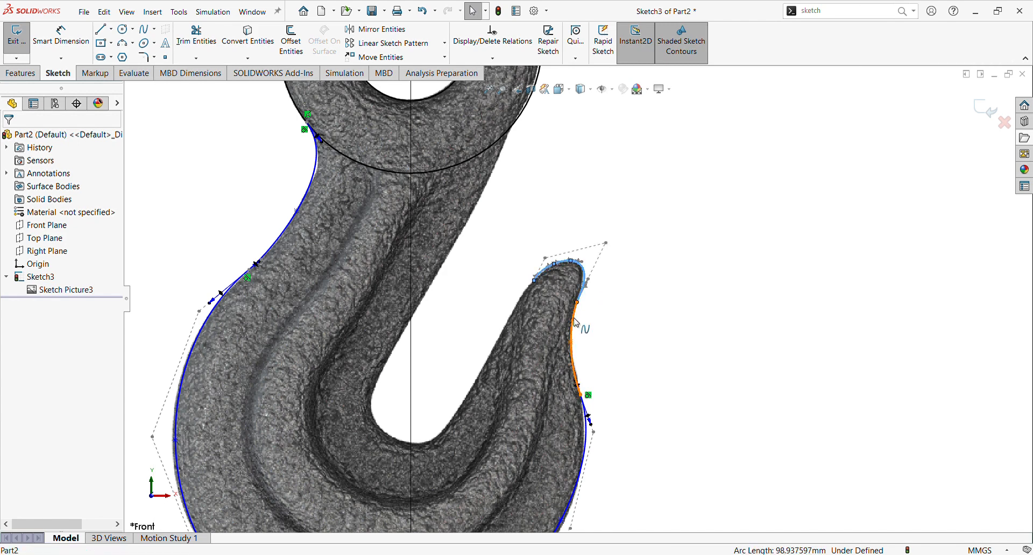
left_click(577, 324, "ctrl")
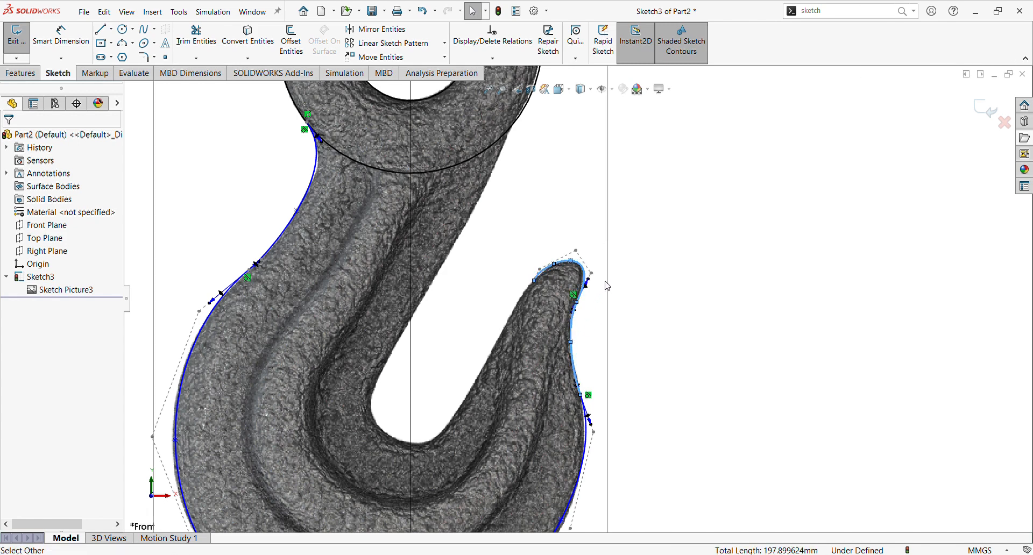
left_click(645, 359)
scroll(643, 359, "up", 3)
scroll(566, 335, "down", 2)
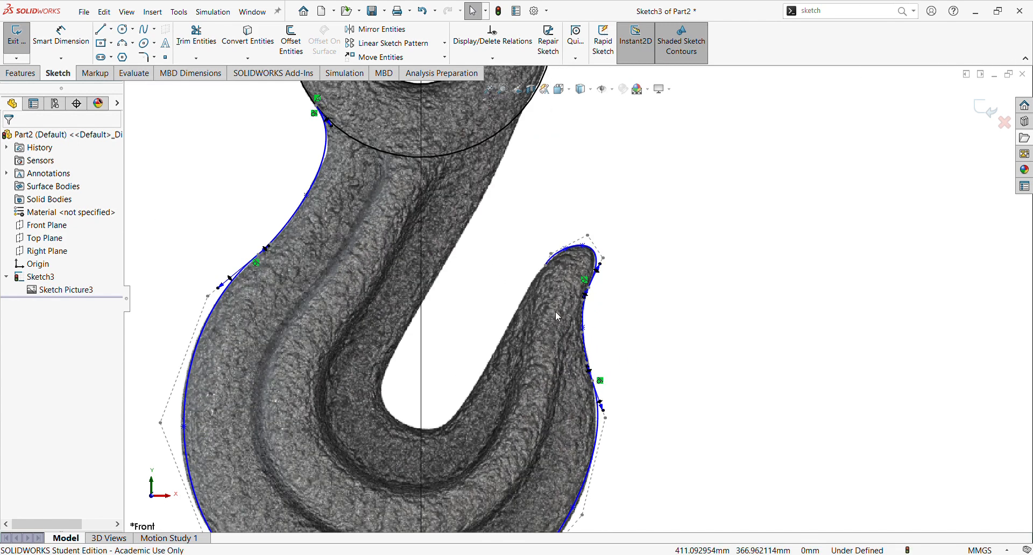
scroll(559, 304, "up", 4)
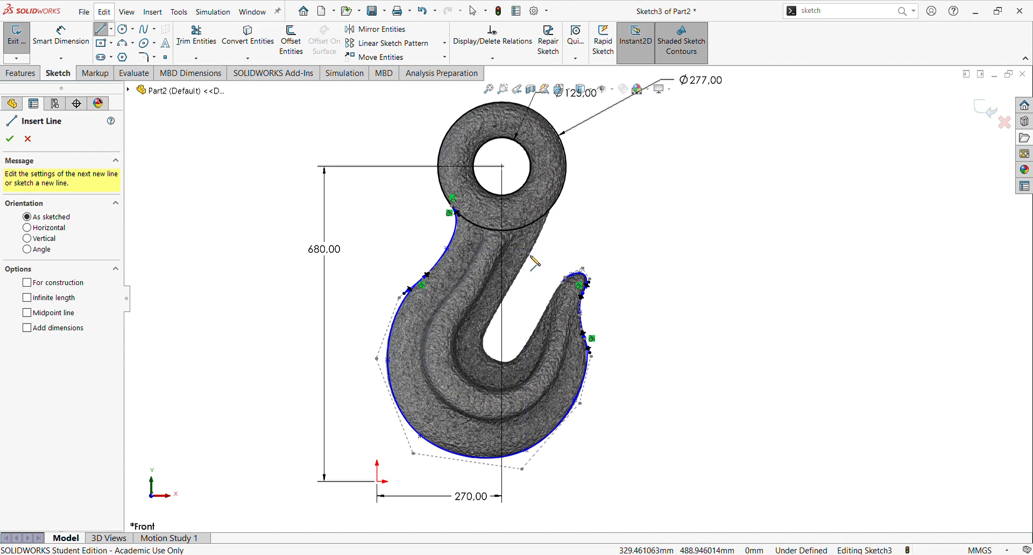
Step: Draw a straight line along the inner edge of the hook shank
left_click(531, 257)
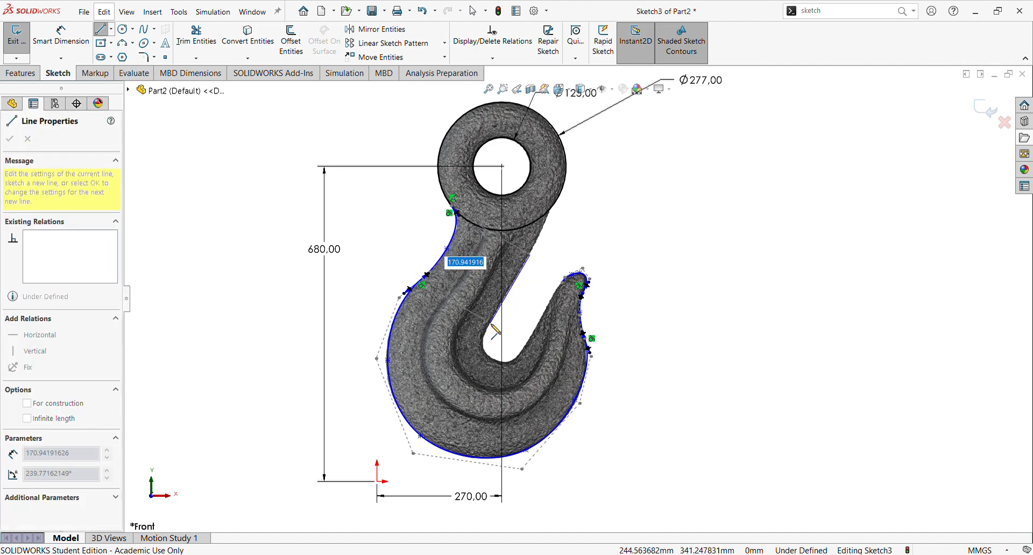
left_click(491, 323)
key("Escape")
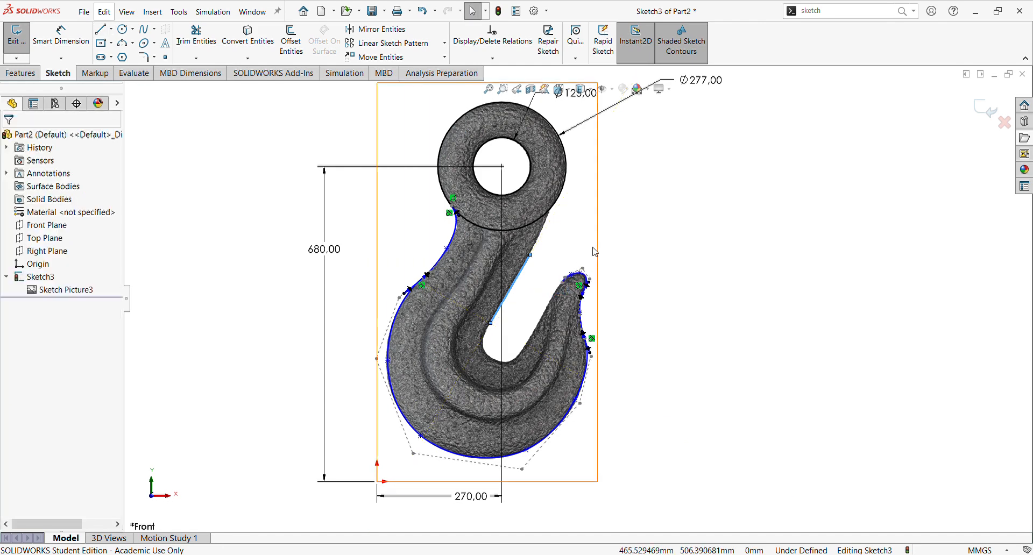
Step: Draw a second straight line along the inner side of the hook tip
left_click(594, 253)
left_click(680, 284)
scroll(579, 321, "down", 1)
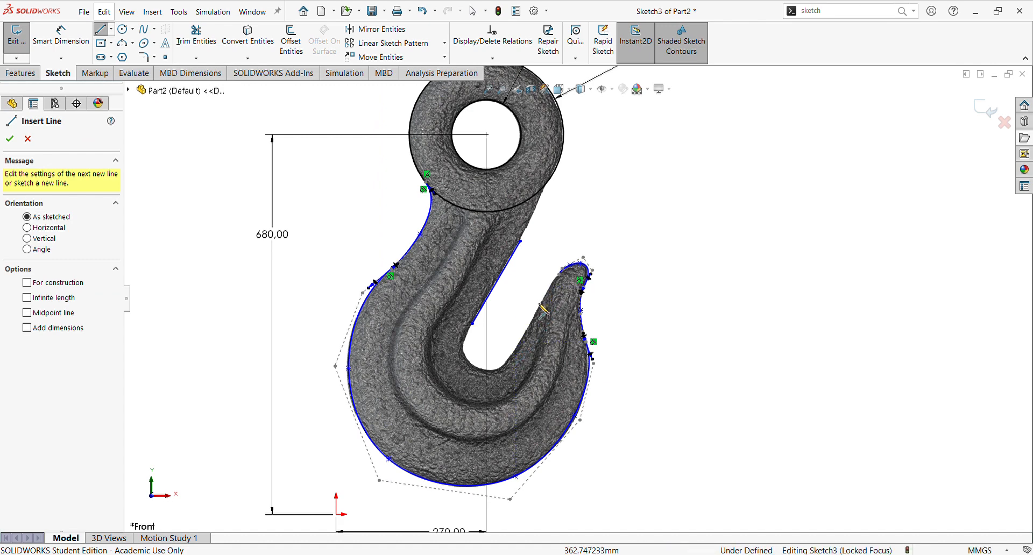
left_click(546, 292)
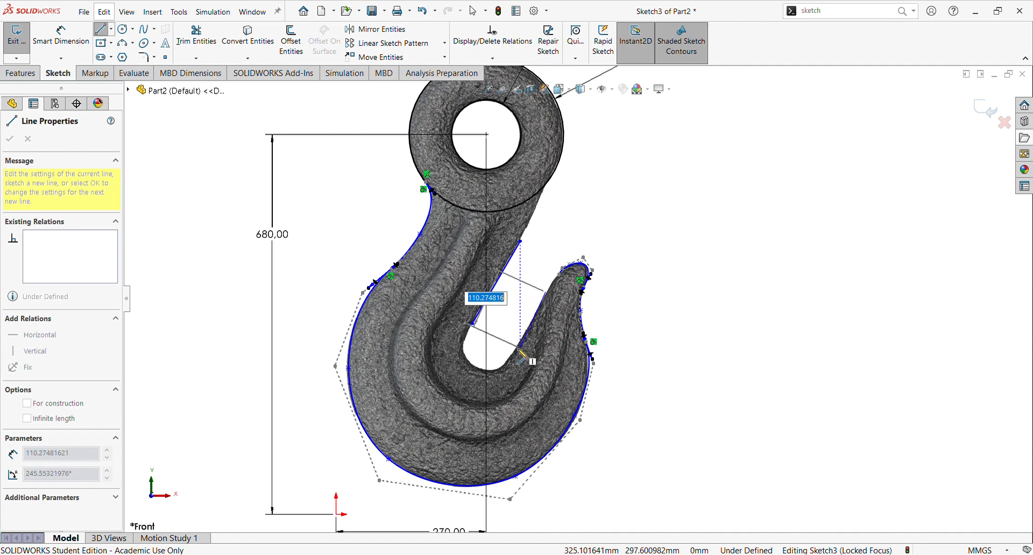
left_click(517, 350)
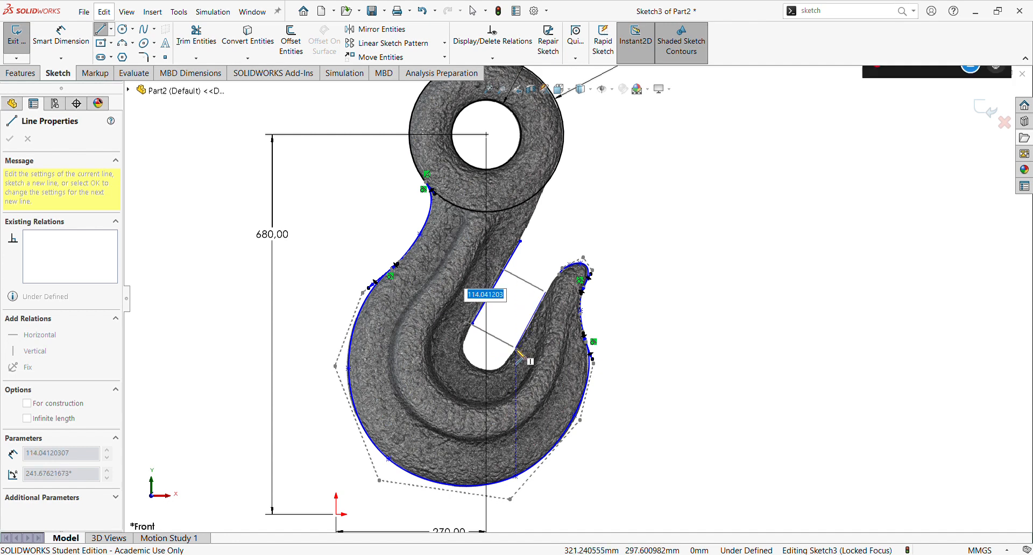
key("Escape")
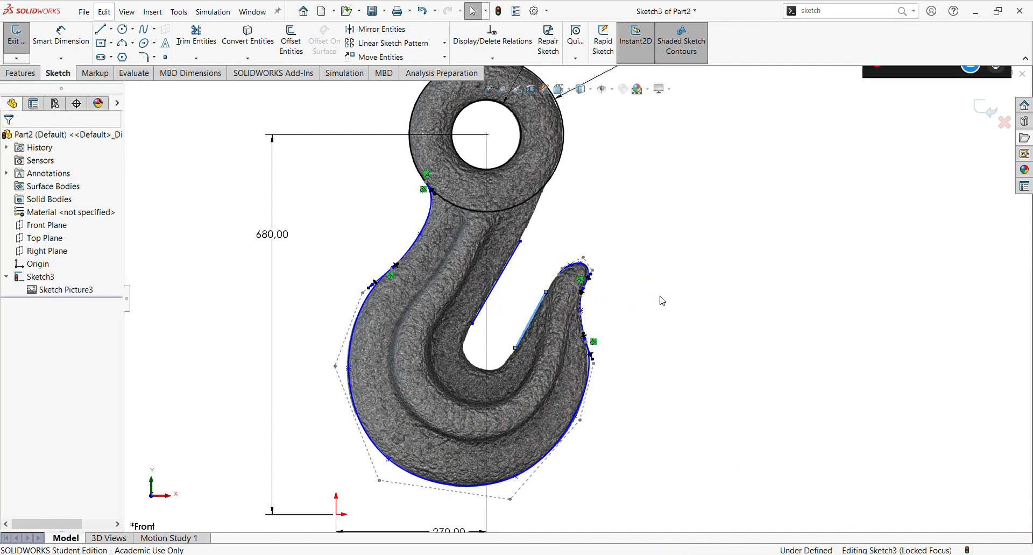
Step: Drag the endpoints of both lines so they align with the inner edges of the hook
scroll(594, 312, "down", 3)
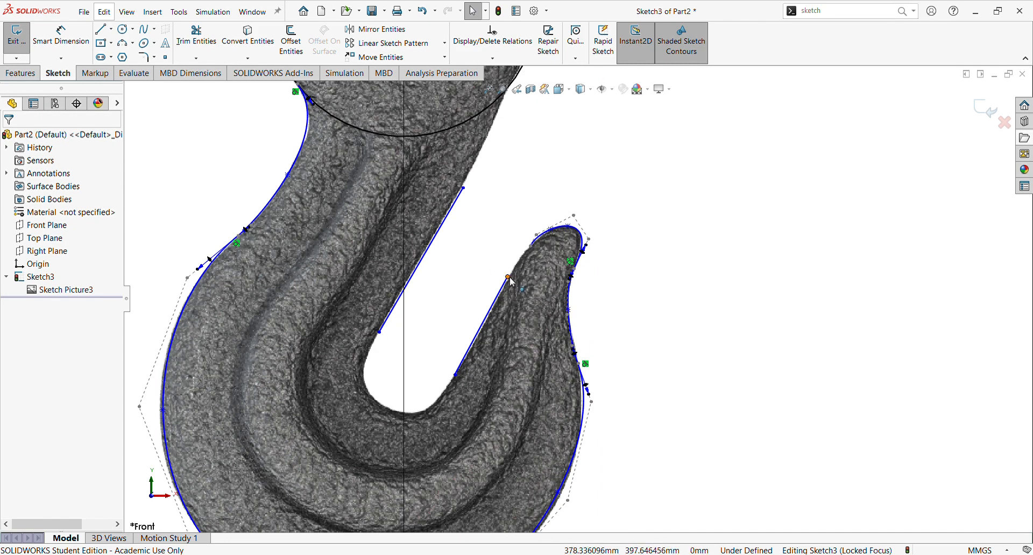
left_click_drag(510, 278, 521, 258)
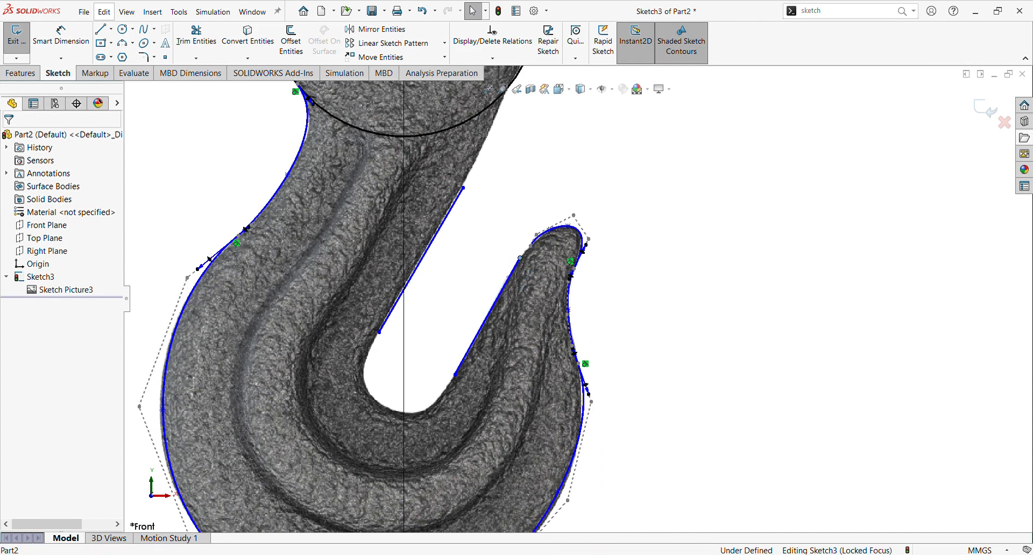
left_click_drag(462, 195, 447, 218)
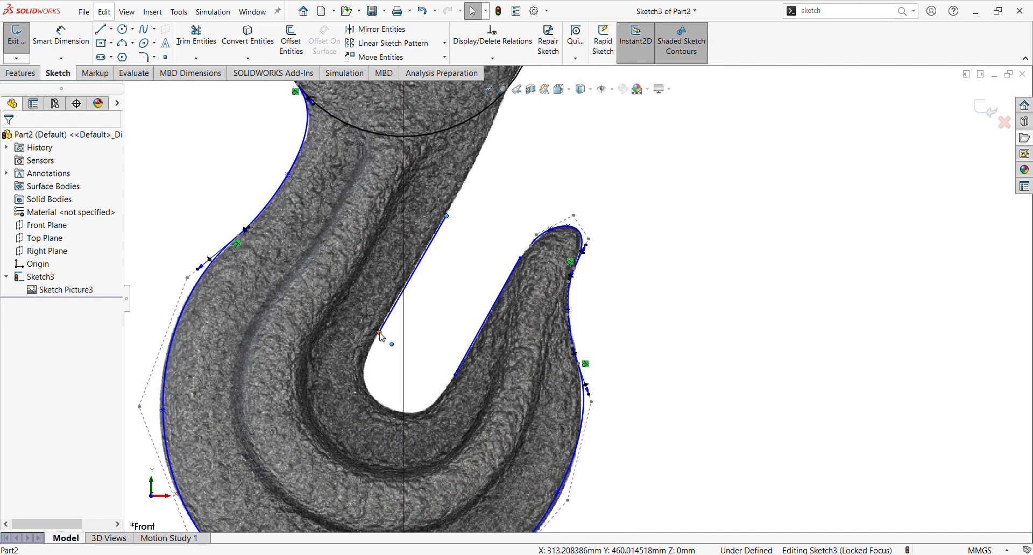
mouse_move(380, 333)
left_mouse_down()
mouse_move(375, 347)
mouse_move(377, 335)
left_mouse_up()
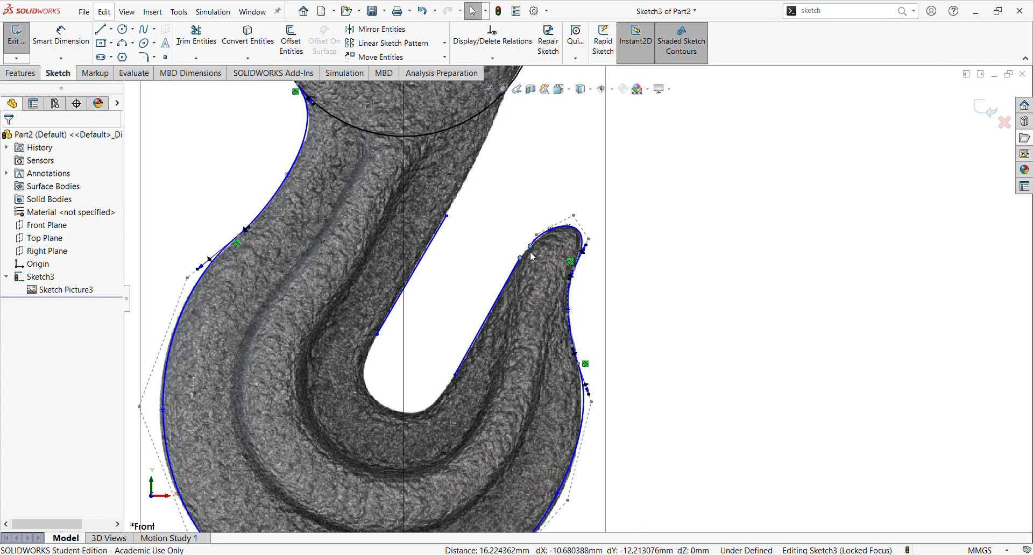
Step: Join the tip spline's end to the upper end of the short line and make them tangent
left_click(583, 210)
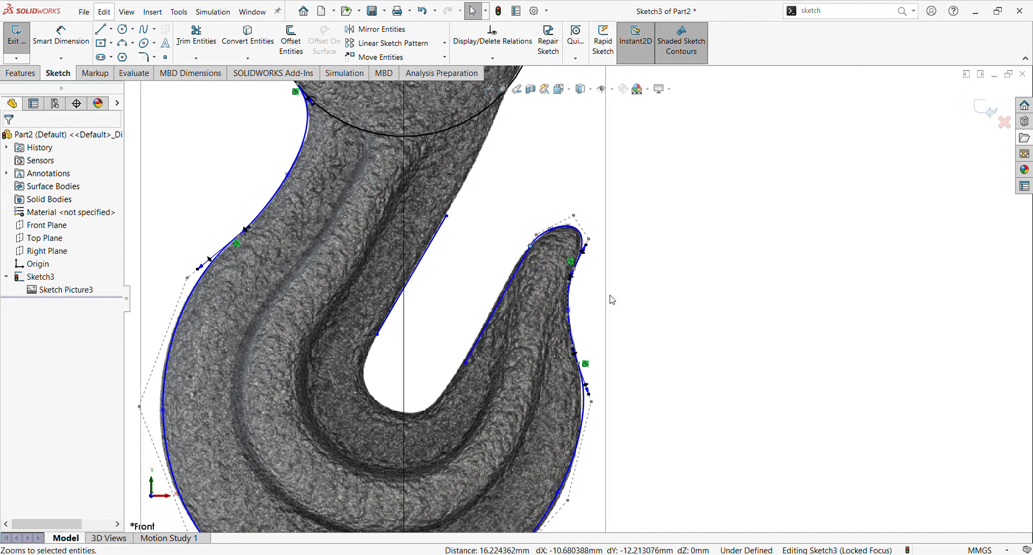
left_click(634, 289)
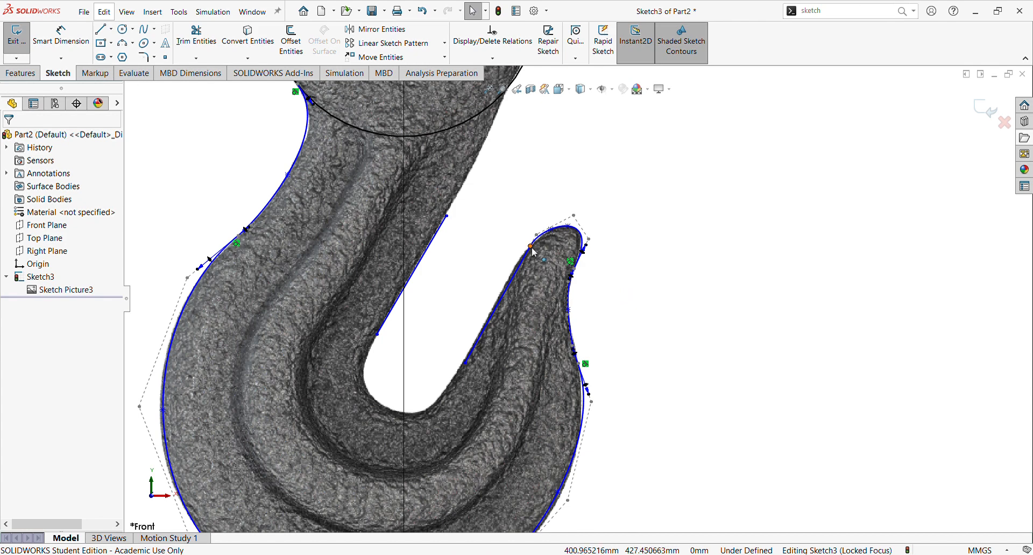
left_click_drag(532, 247, 521, 258)
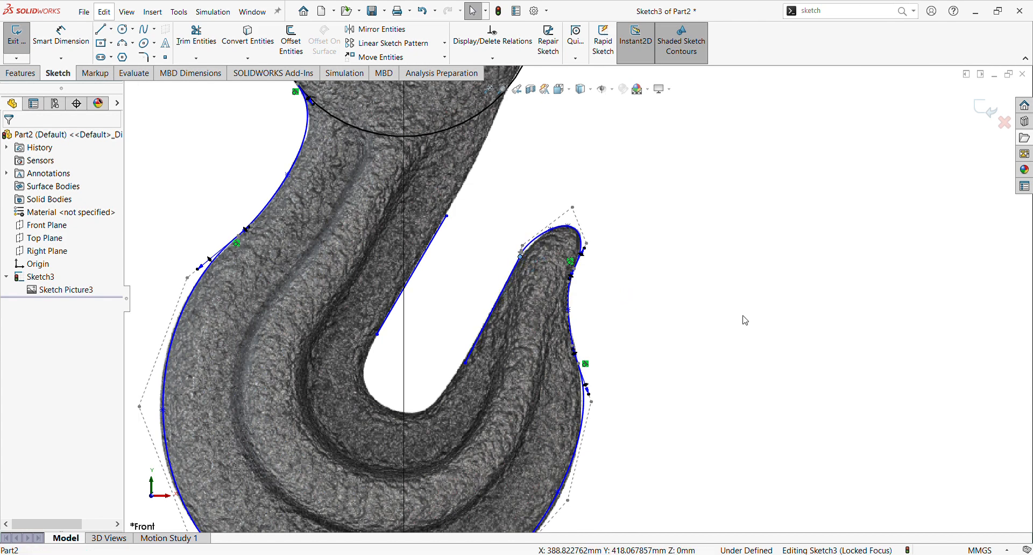
left_click(542, 245)
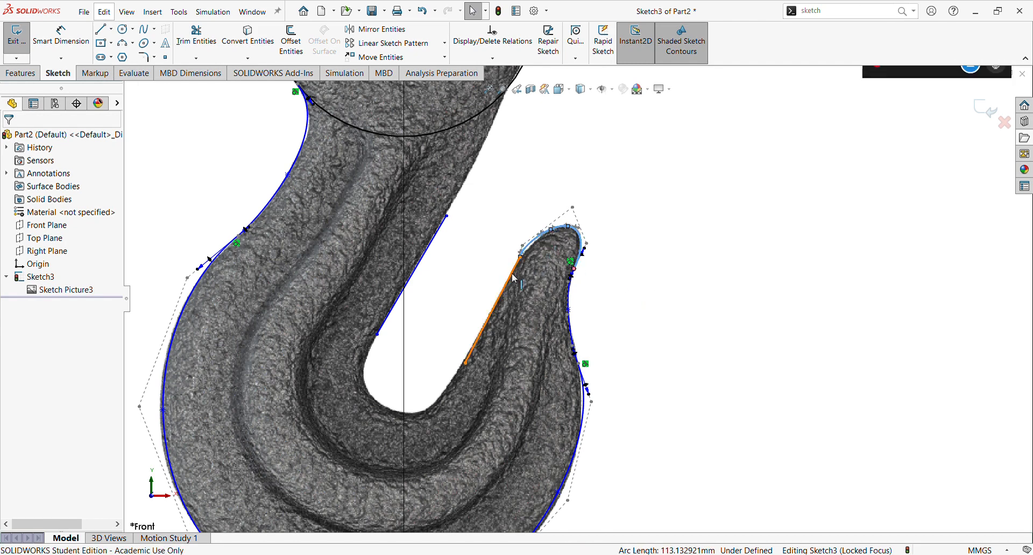
left_click(513, 271, "ctrl")
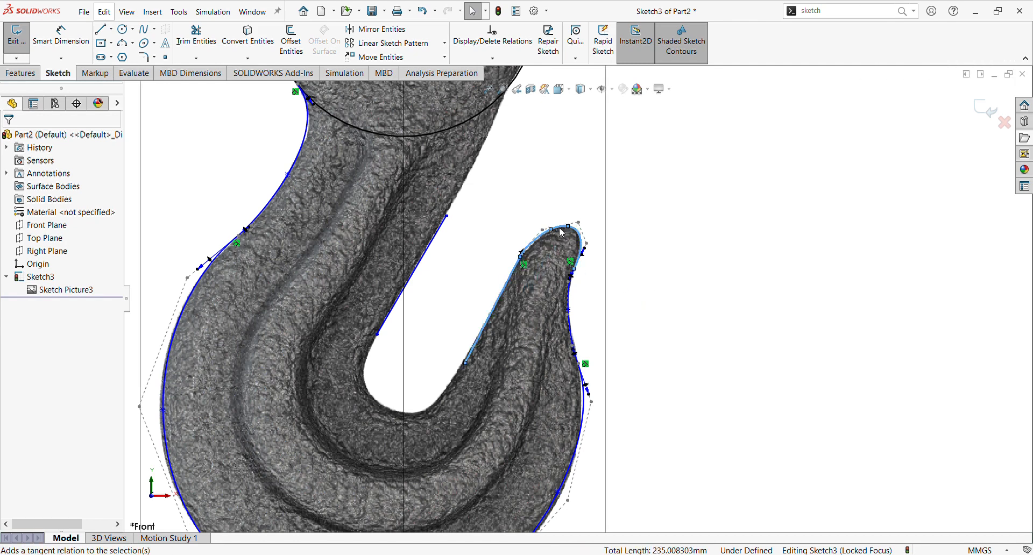
left_click(663, 318)
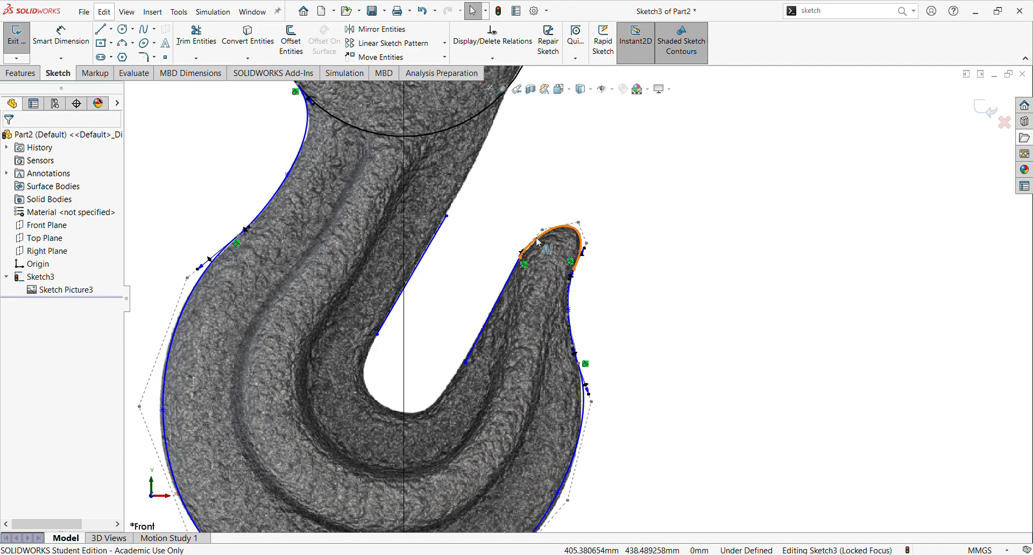
Step: Add an extra point to the tip spline and move it onto the hook tip's outline
scroll(539, 244, "down", 6)
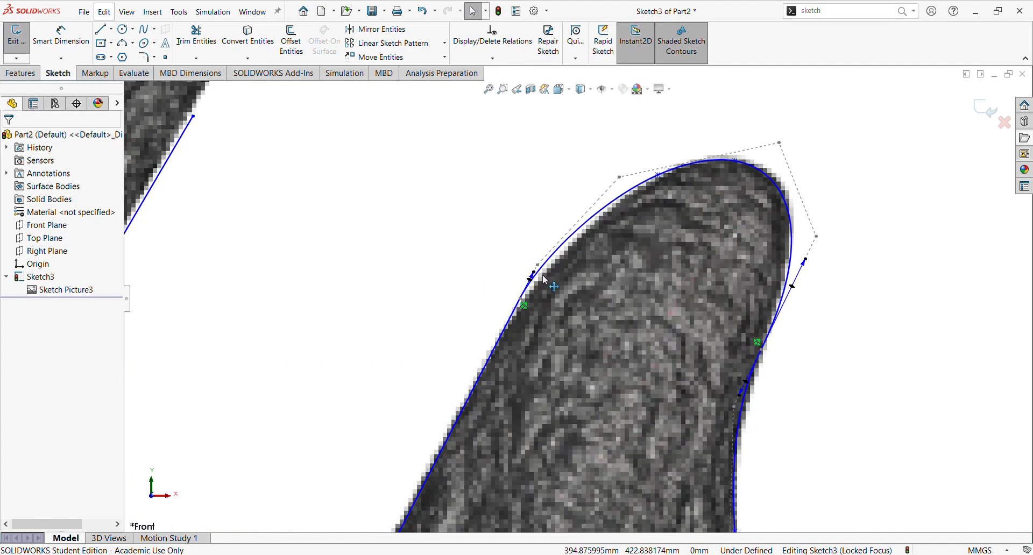
left_click(590, 226)
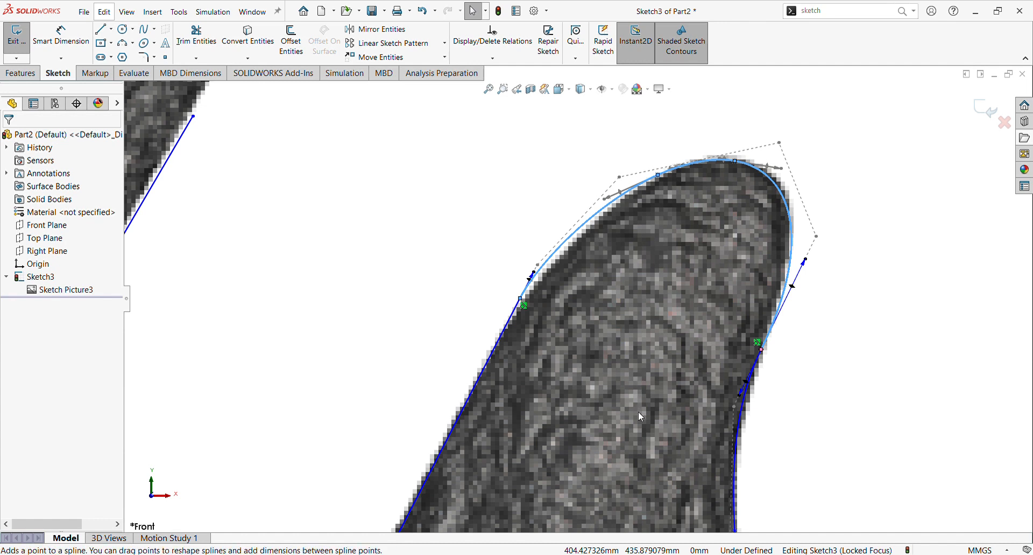
left_click(593, 219)
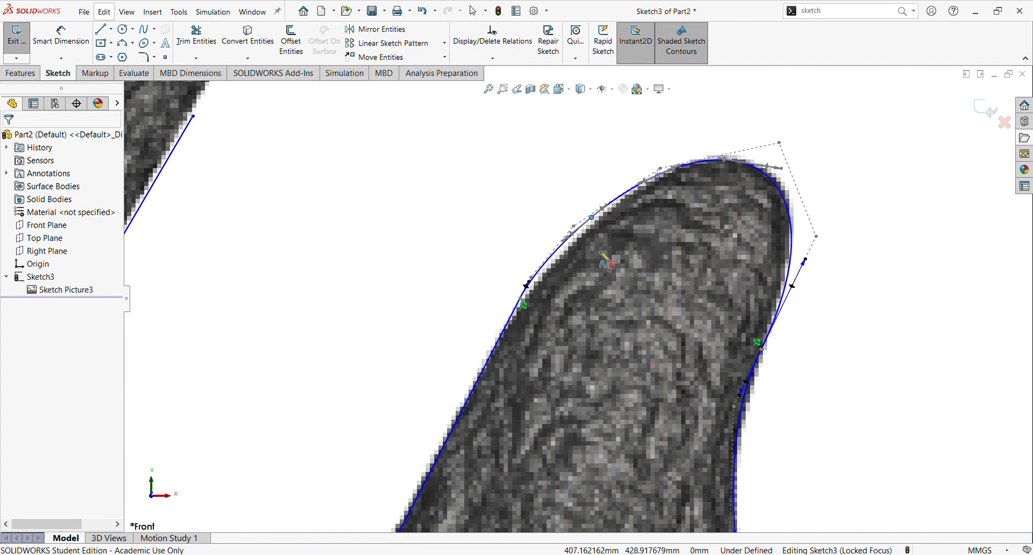
scroll(602, 259, "up", 3)
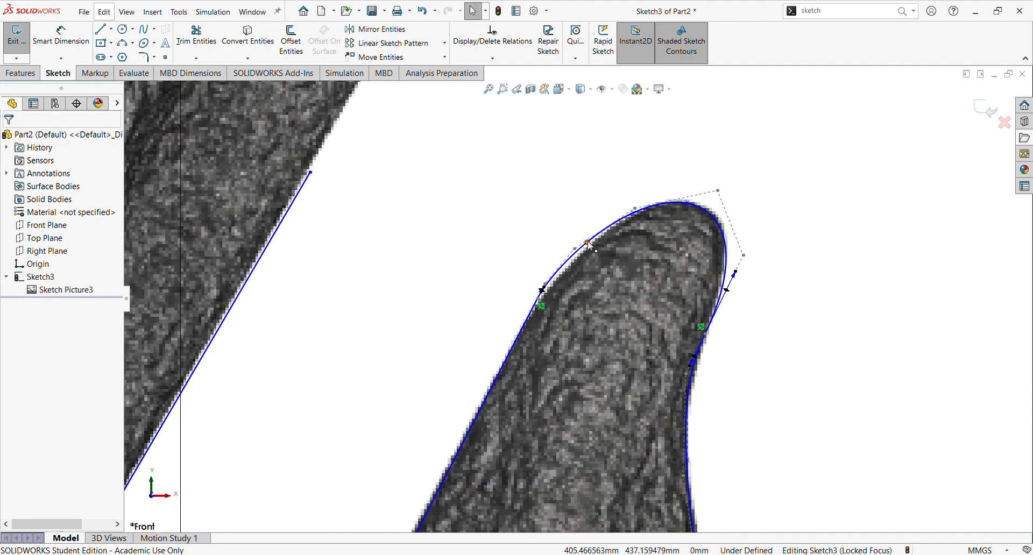
mouse_move(591, 245)
left_mouse_down()
mouse_move(581, 254)
mouse_move(586, 247)
left_mouse_up()
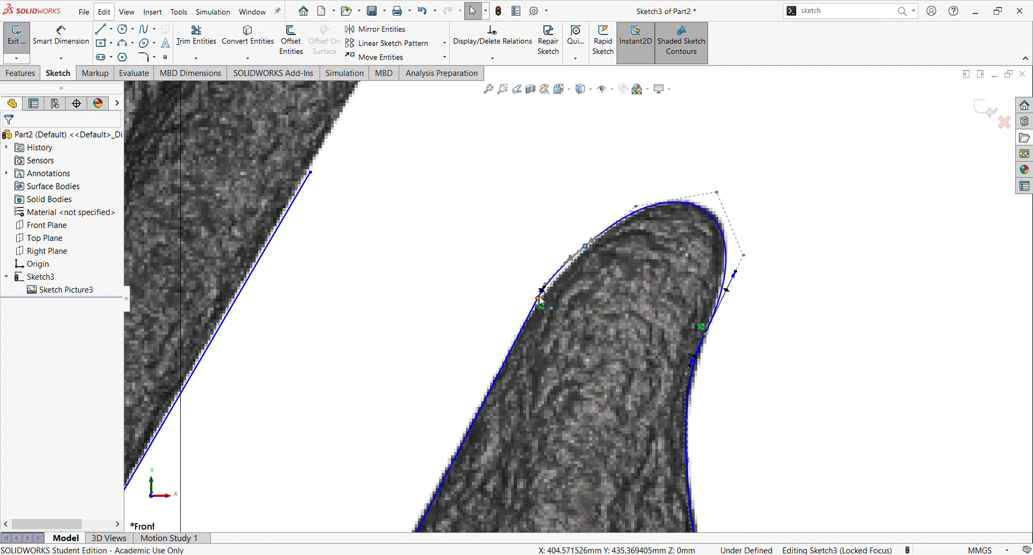
Step: Adjust the tip spline's end point and tangent handle so the curve follows the hook tip
scroll(538, 299, "down", 3)
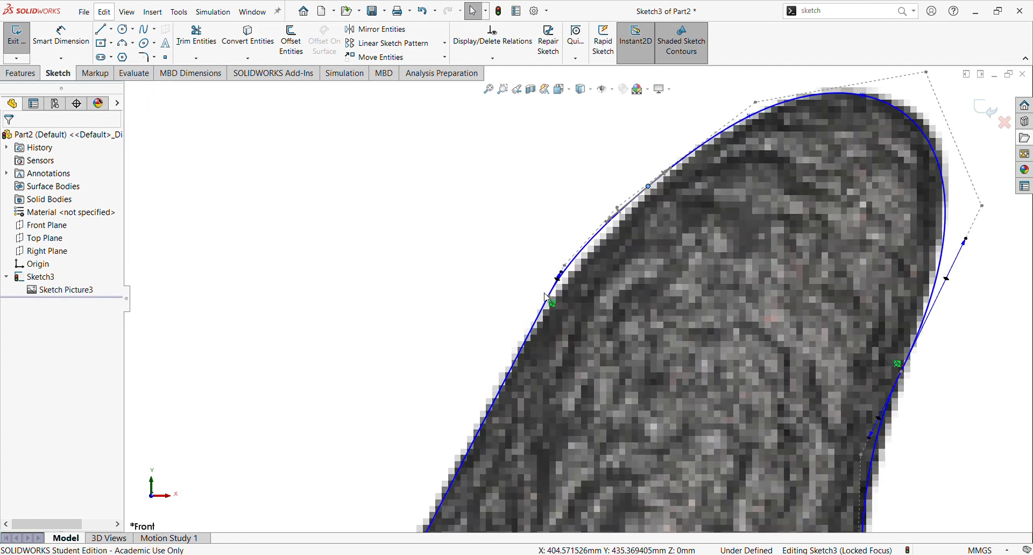
scroll(552, 294, "down", 5)
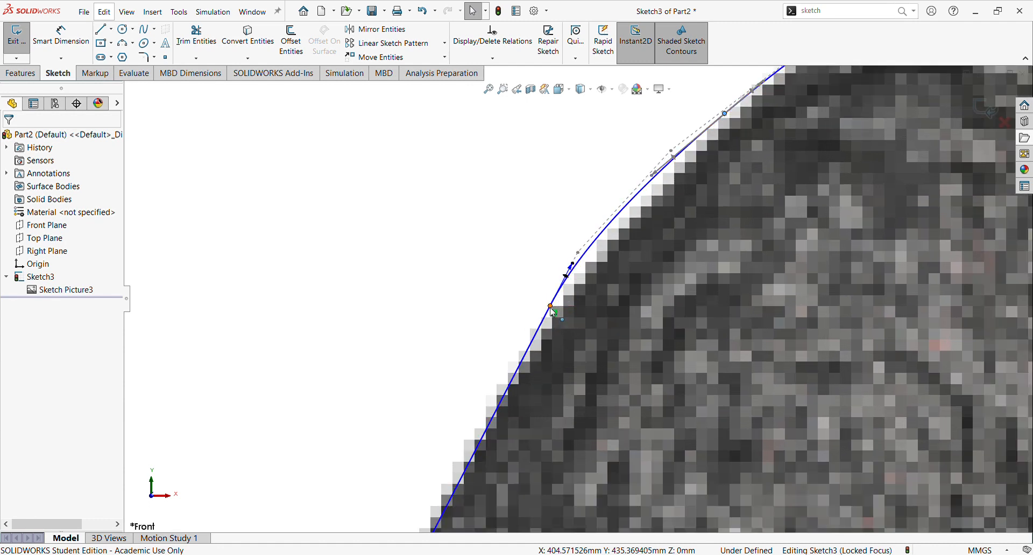
left_click_drag(550, 307, 554, 305)
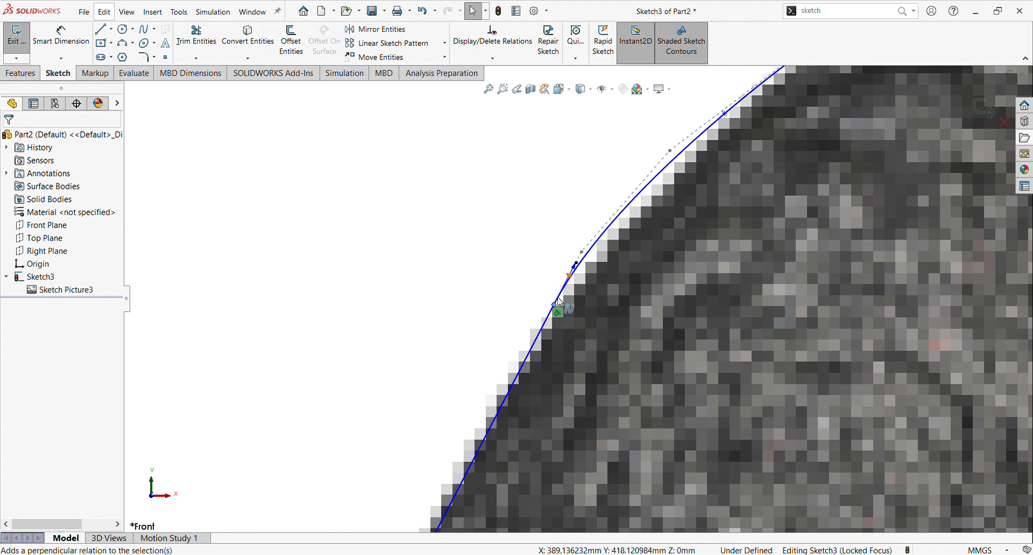
scroll(517, 332, "up", 10)
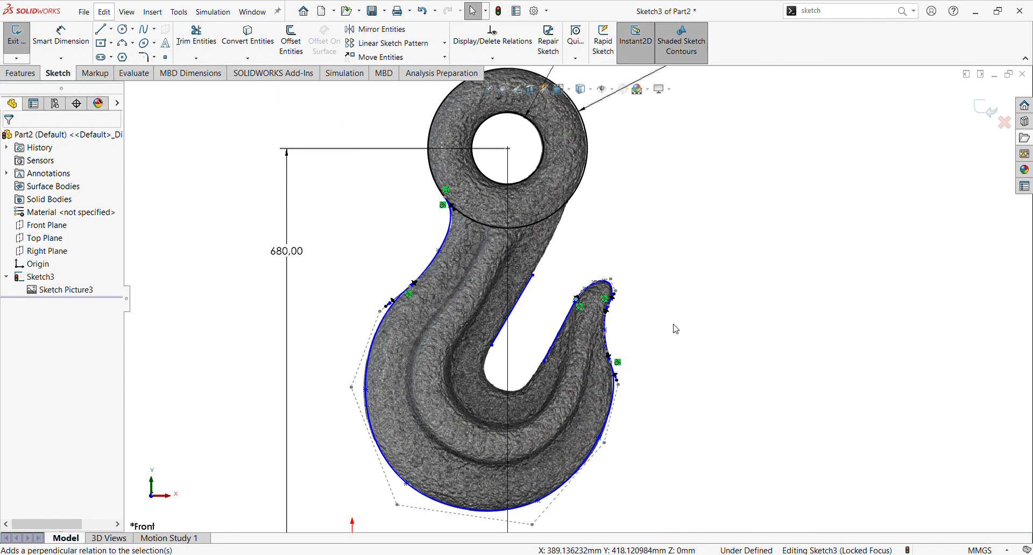
scroll(573, 341, "down", 2)
scroll(572, 341, "down", 1)
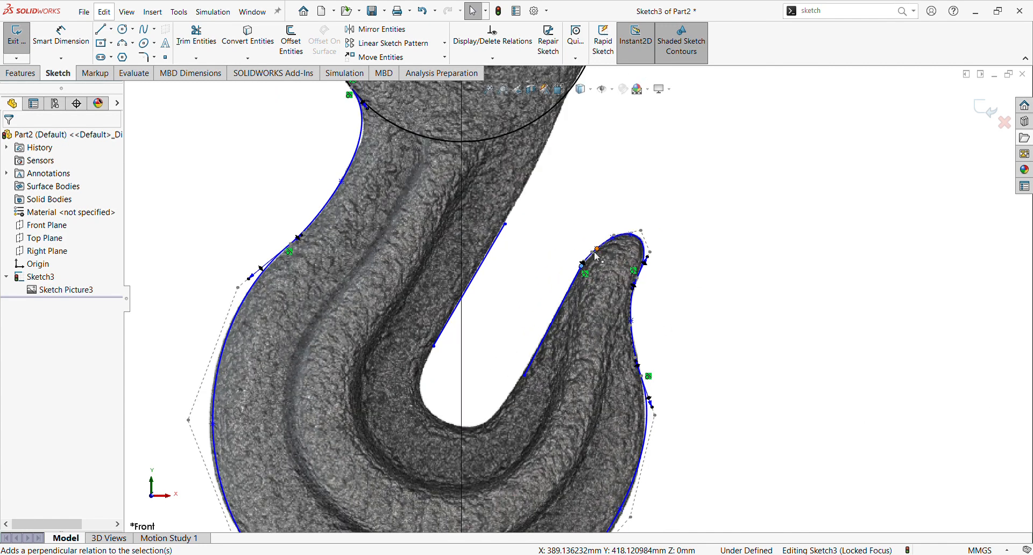
scroll(594, 253, "down", 4)
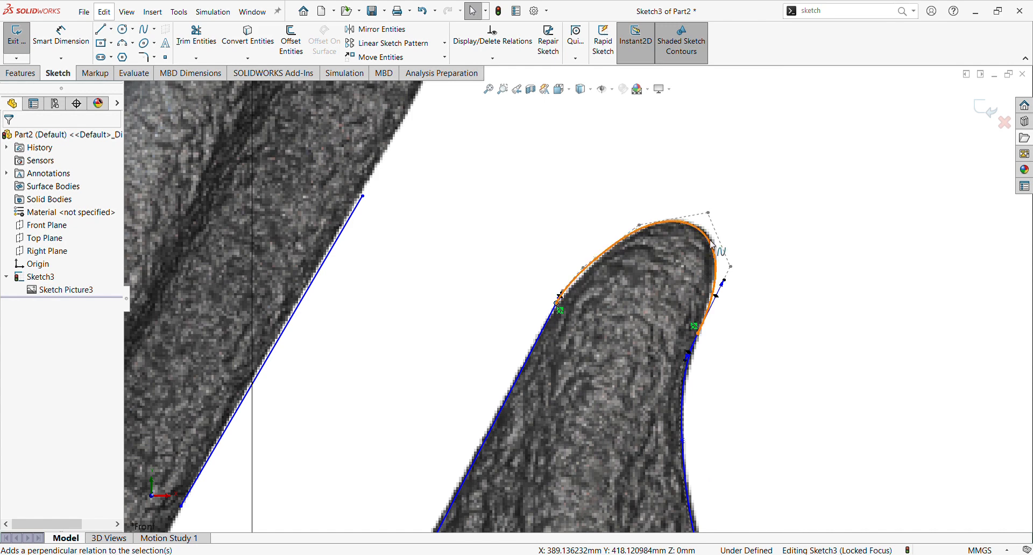
left_click_drag(727, 284, 730, 269)
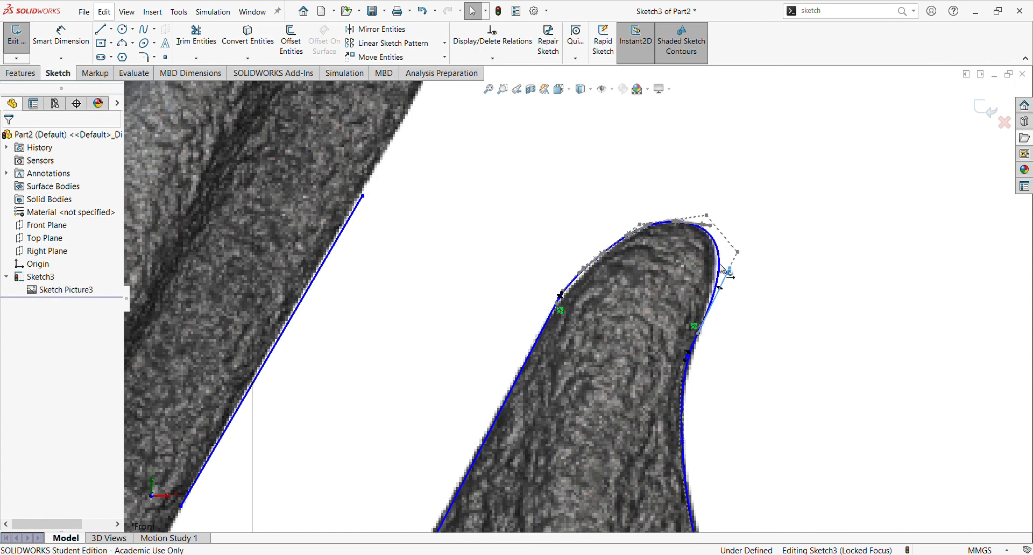
scroll(666, 311, "up", 5)
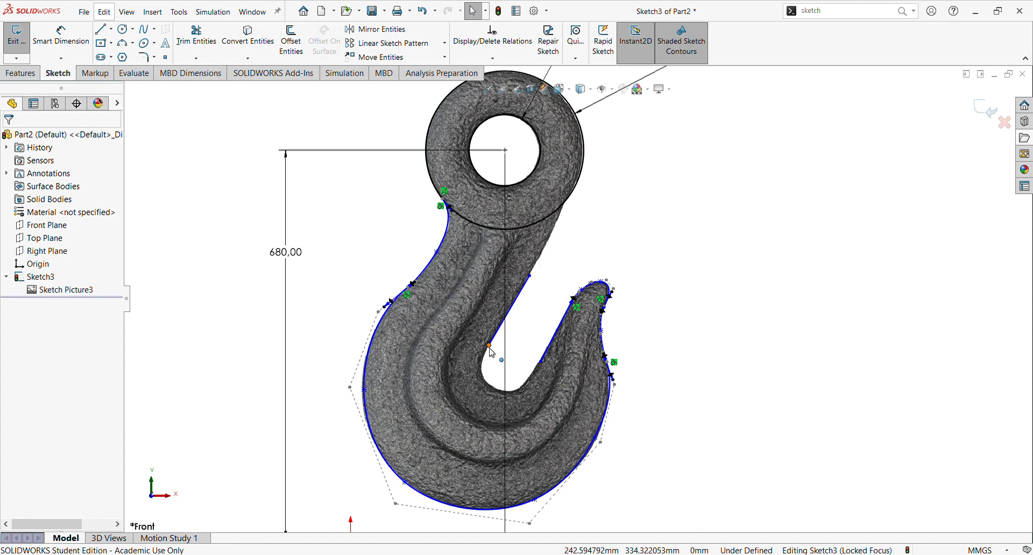
Step: Draw a spline along the hook's upper right edge from the eye's outer circle down to the inner line's upper end
left_click_drag(489, 346, 492, 340)
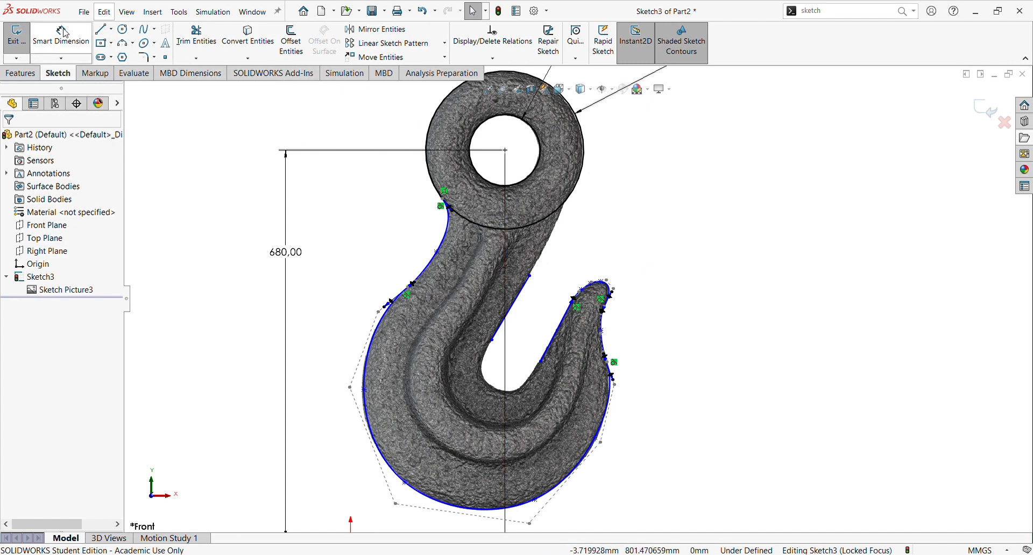
left_click(151, 31)
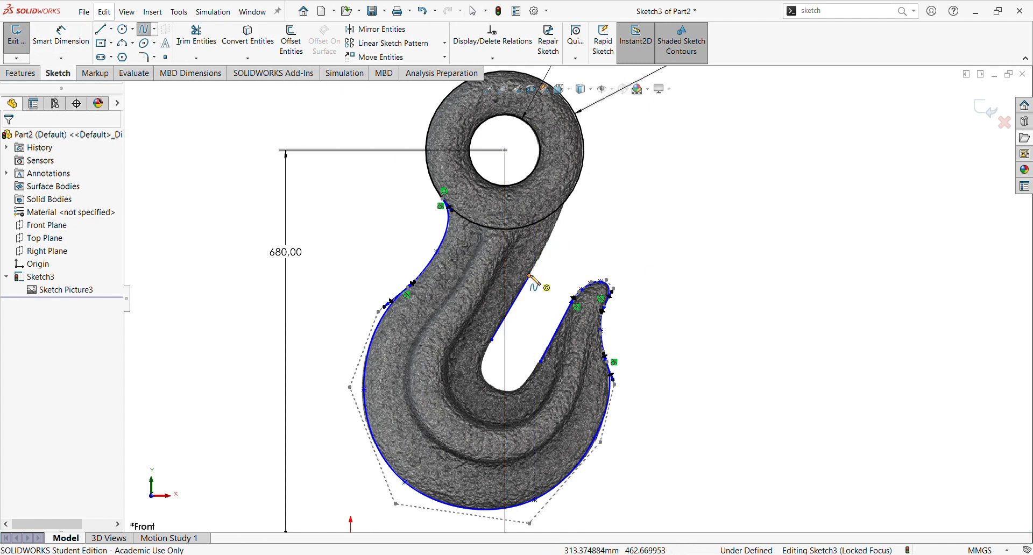
left_click(565, 205)
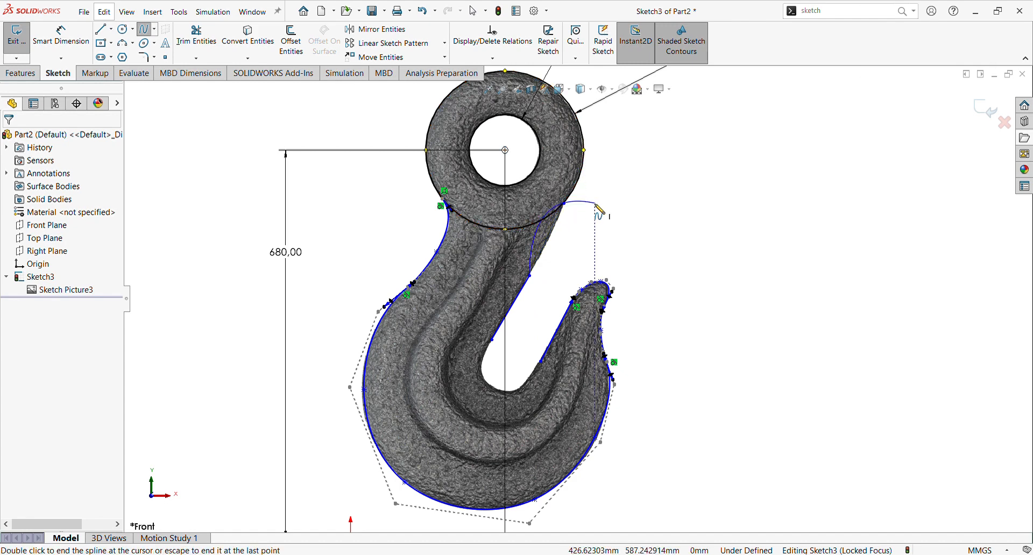
key("Escape")
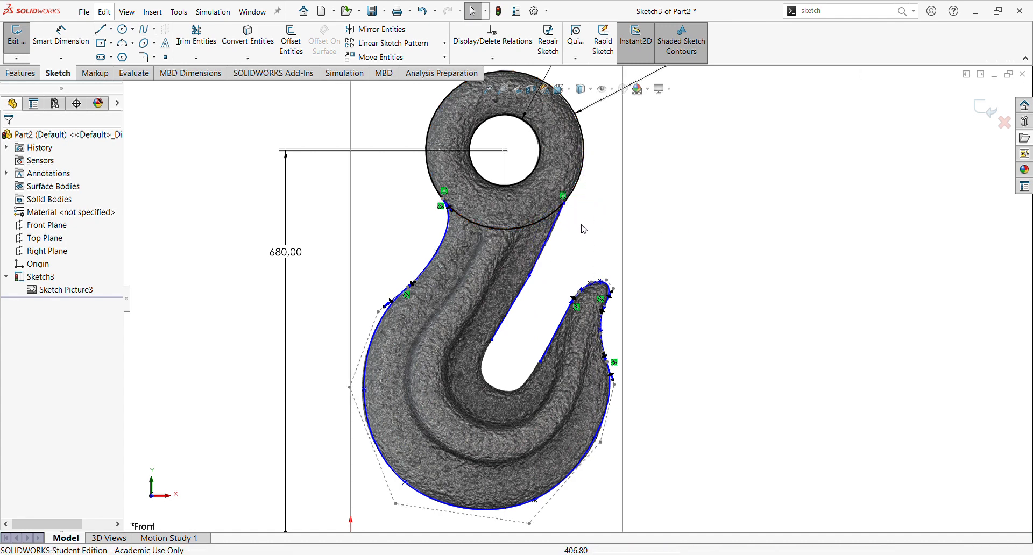
Step: Add a tangent relation between the new spline and the eye's outer circle
left_click(557, 225, "ctrl")
left_click(571, 197, "ctrl")
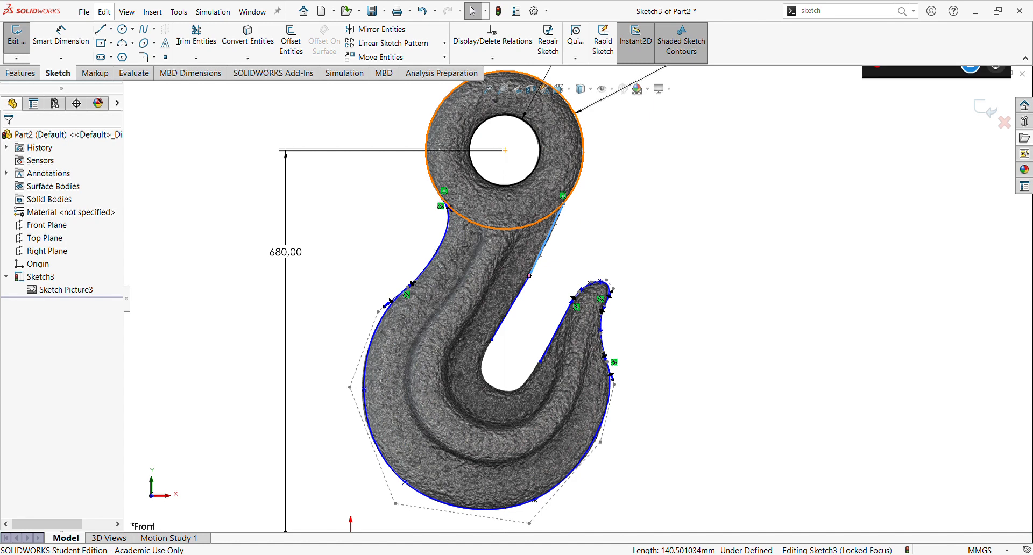
left_click(609, 153)
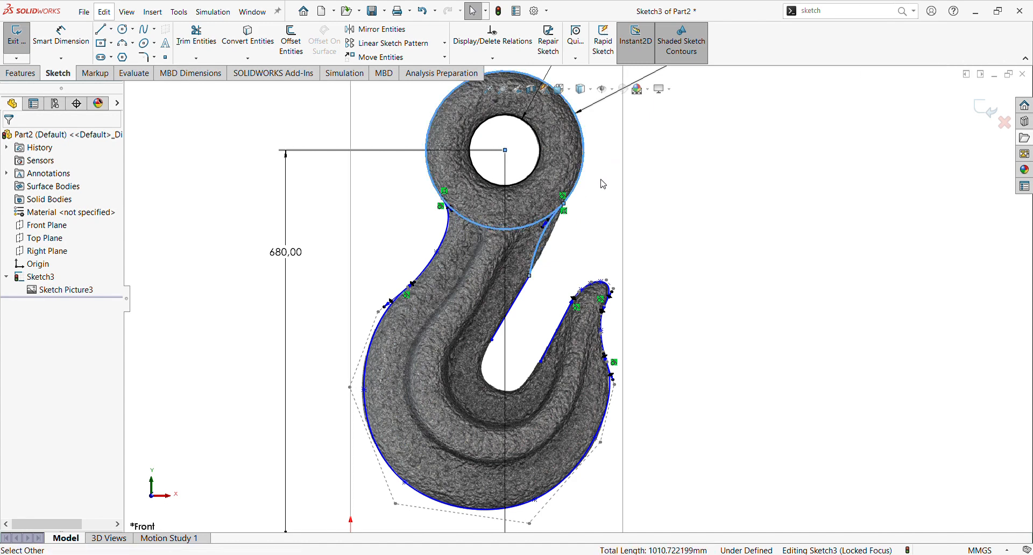
left_click(687, 271)
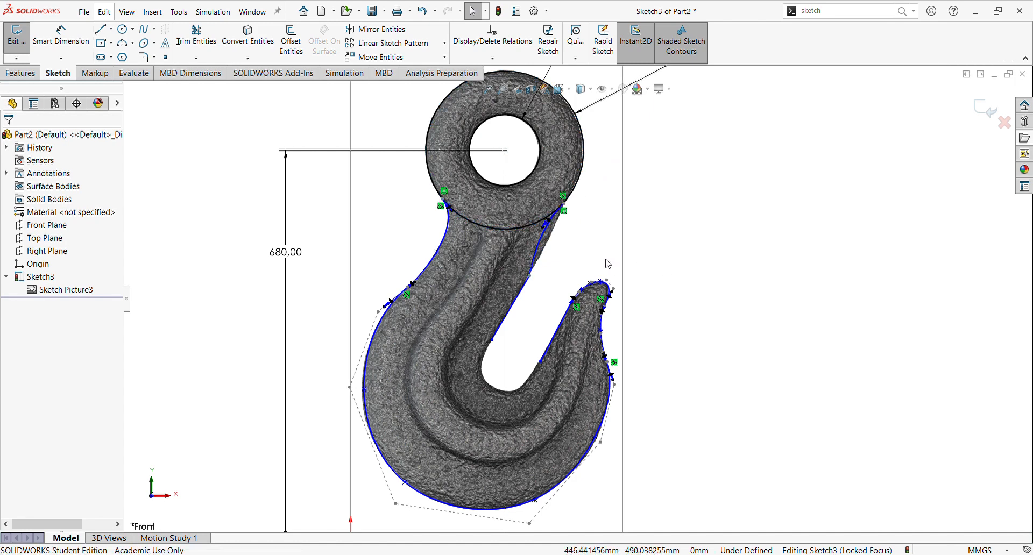
Step: Make the new spline tangent to the straight inner line below it
left_click(534, 268)
left_click(529, 292, "ctrl")
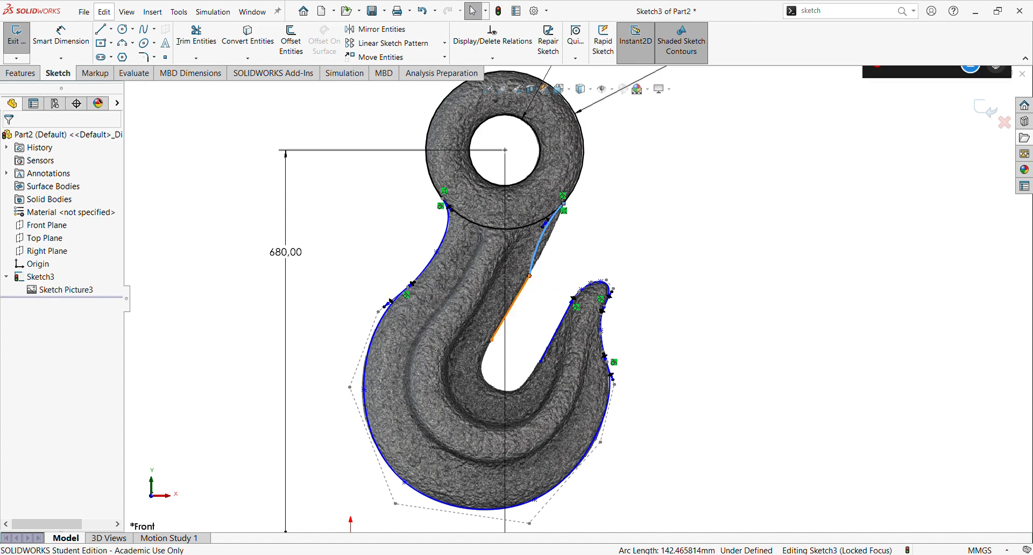
left_click(575, 244)
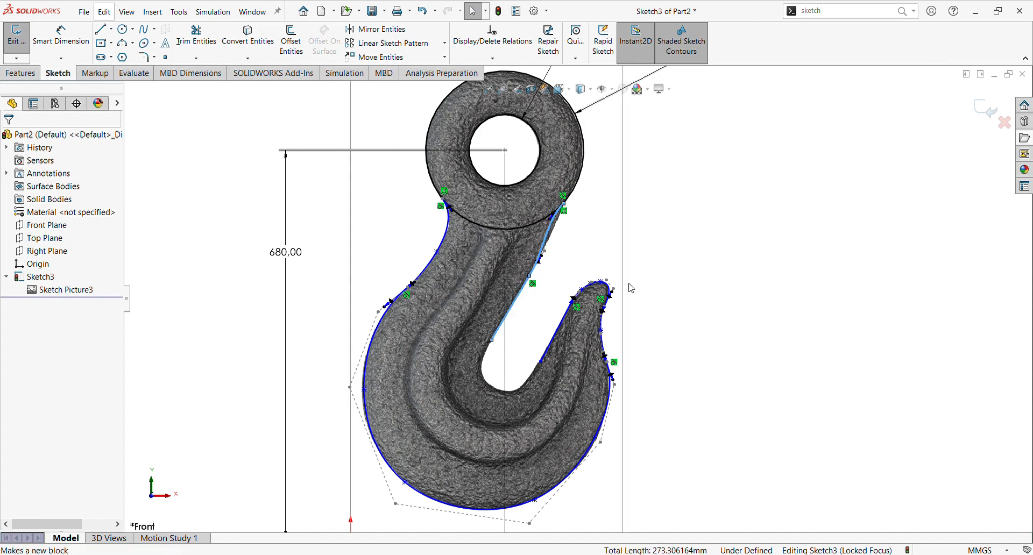
left_click(686, 304)
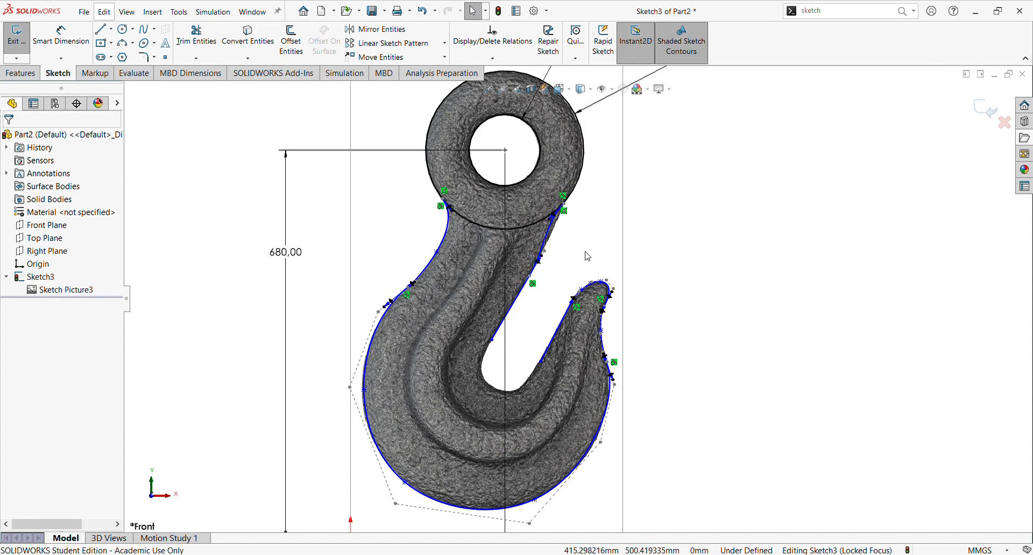
Step: Add a point to the new spline and move it onto the hook's upper right edge
left_click(552, 233)
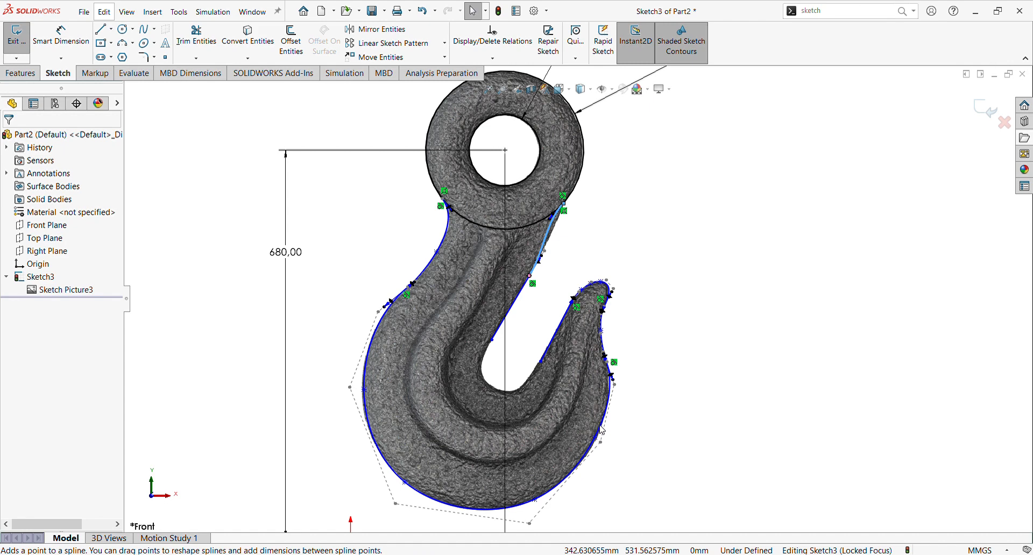
left_click(548, 232)
key("Escape")
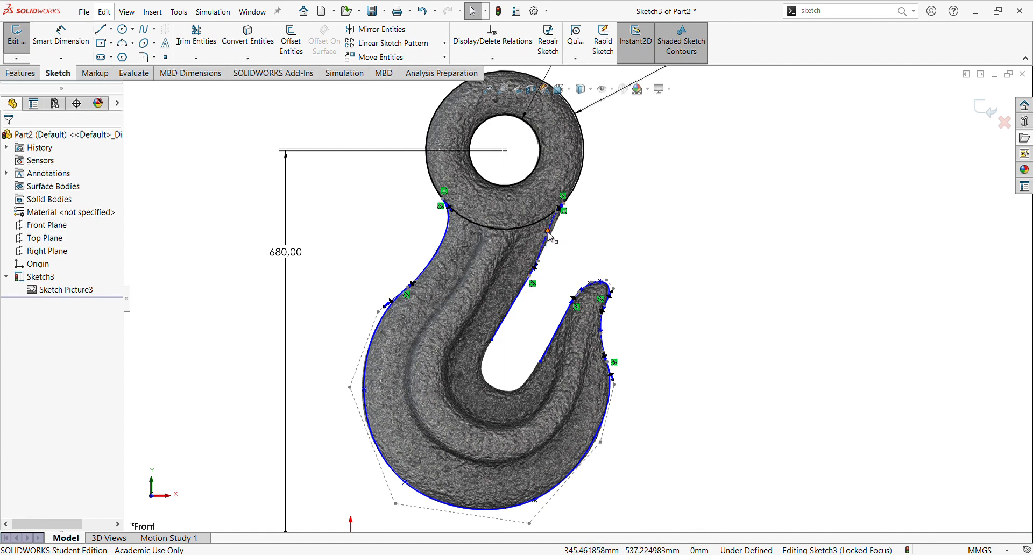
left_click_drag(549, 233, 552, 246)
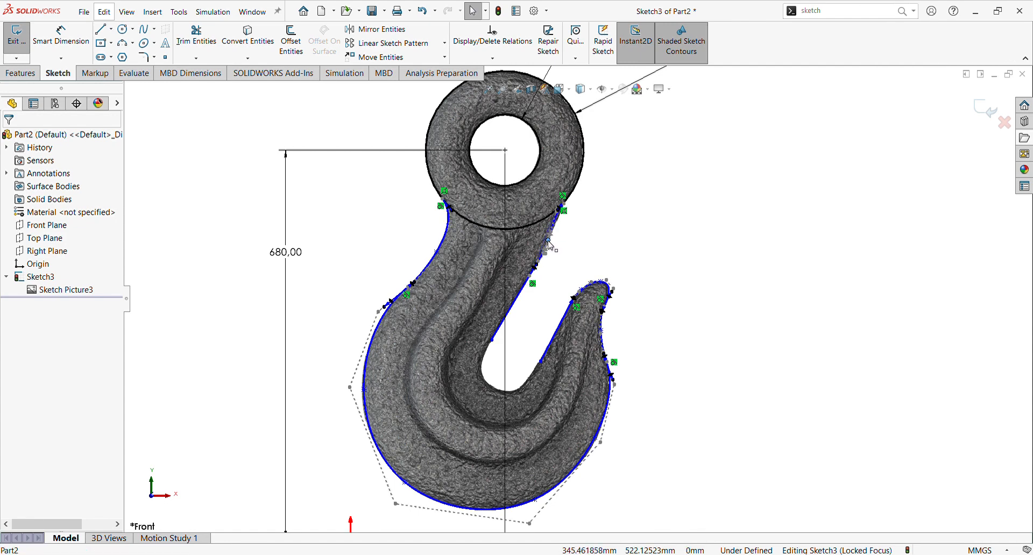
Step: Drag the spline's end along the outer circle and reposition its middle point to follow the edge
scroll(549, 246, "down", 8)
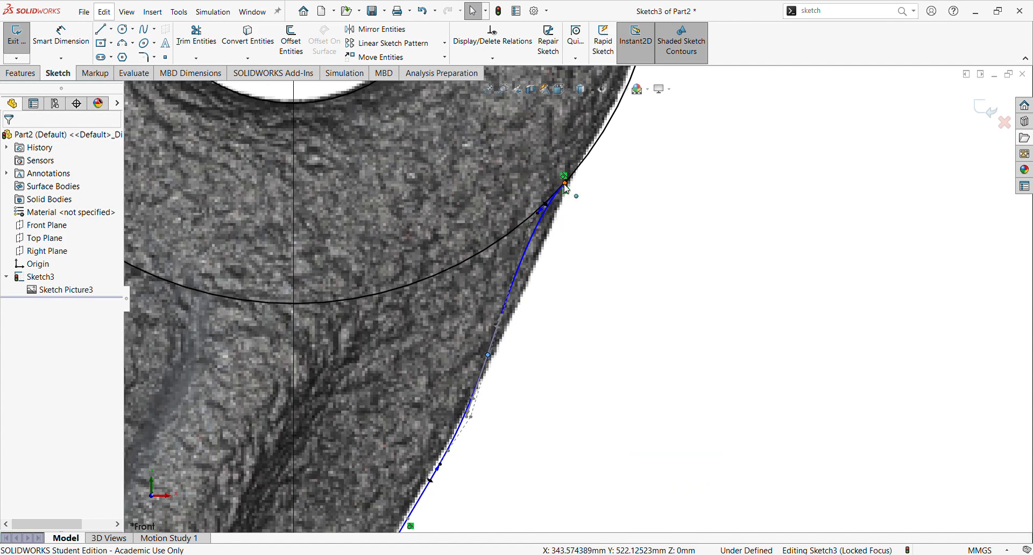
left_click_drag(565, 184, 601, 143)
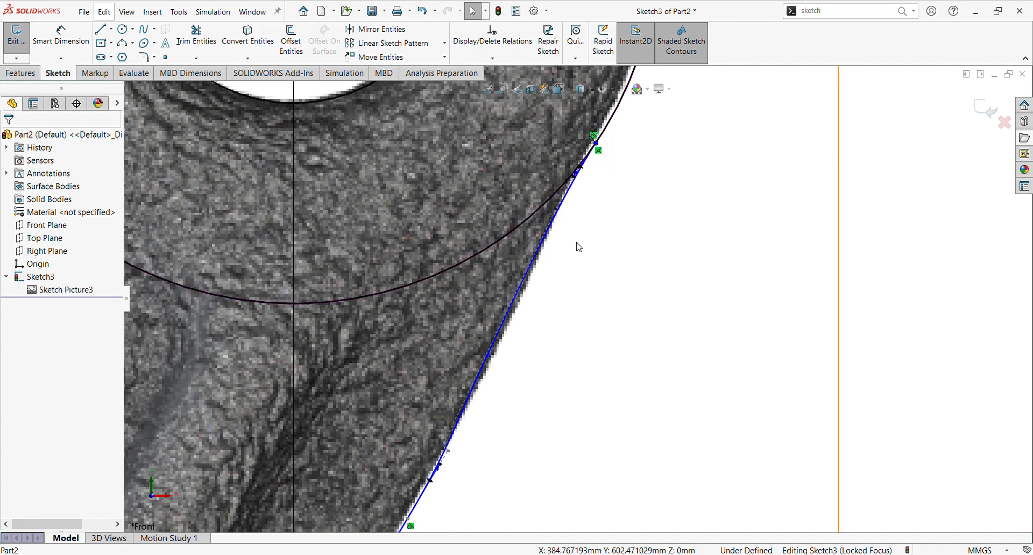
scroll(578, 258, "up", 2)
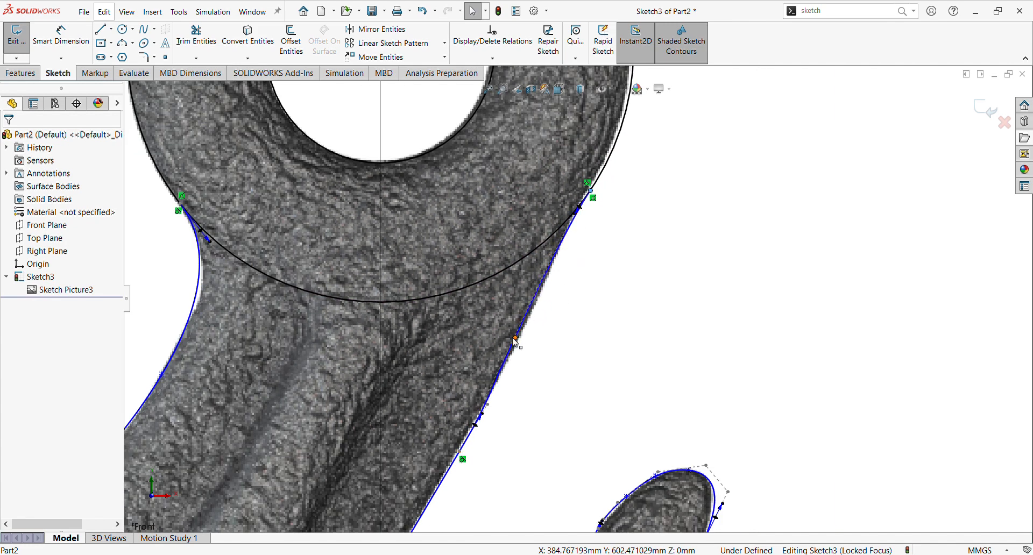
left_click_drag(516, 338, 543, 287)
scroll(549, 397, "up", 5)
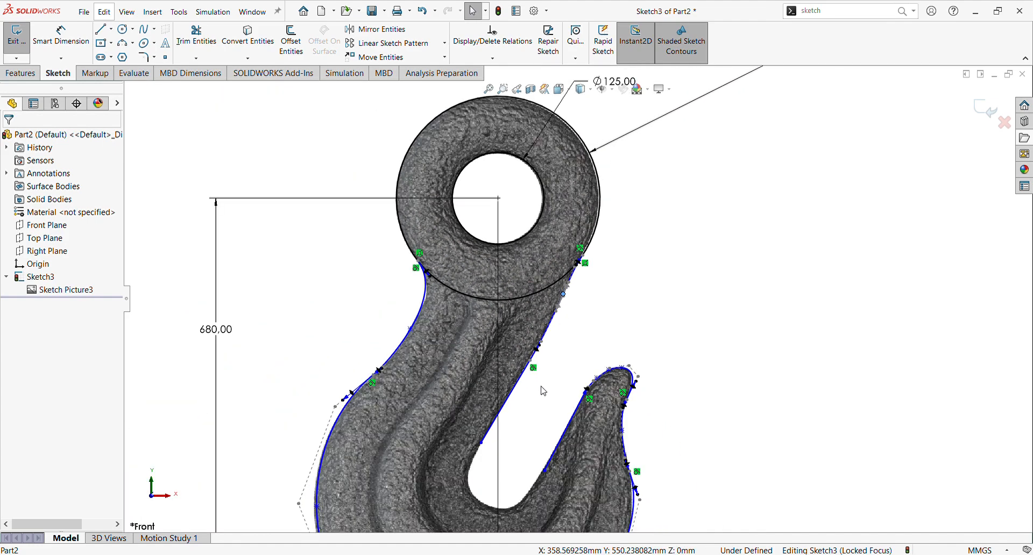
scroll(571, 396, "down", 5)
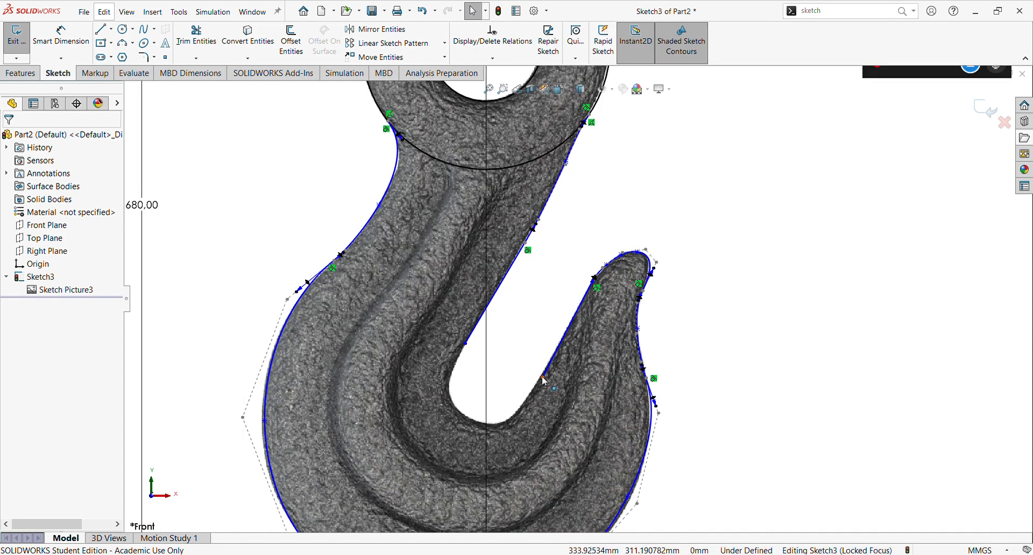
left_click_drag(539, 380, 540, 382)
Step: Sketch an arc across the bottom of the hook's inner opening and drag it to fit the inner curve
key("f")
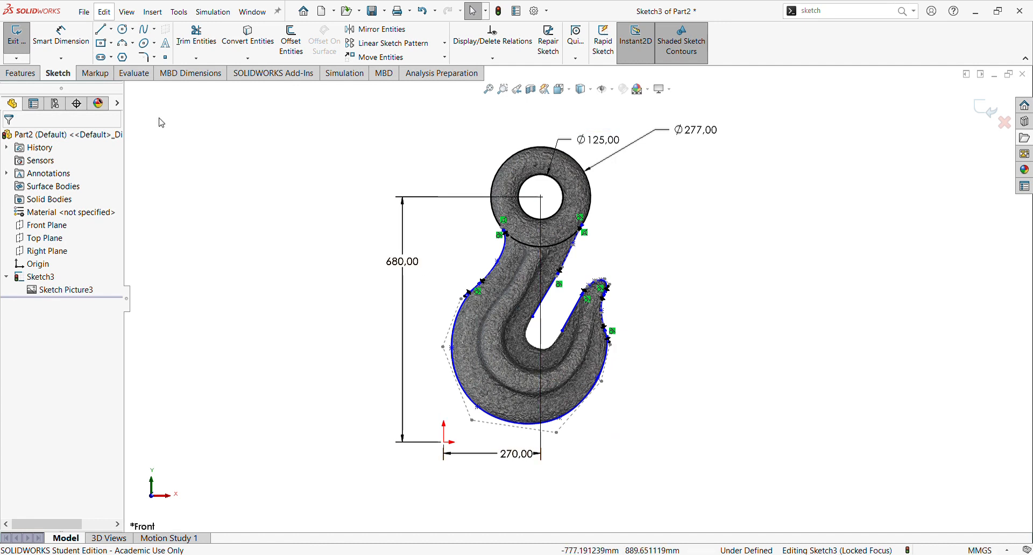
left_click(123, 43)
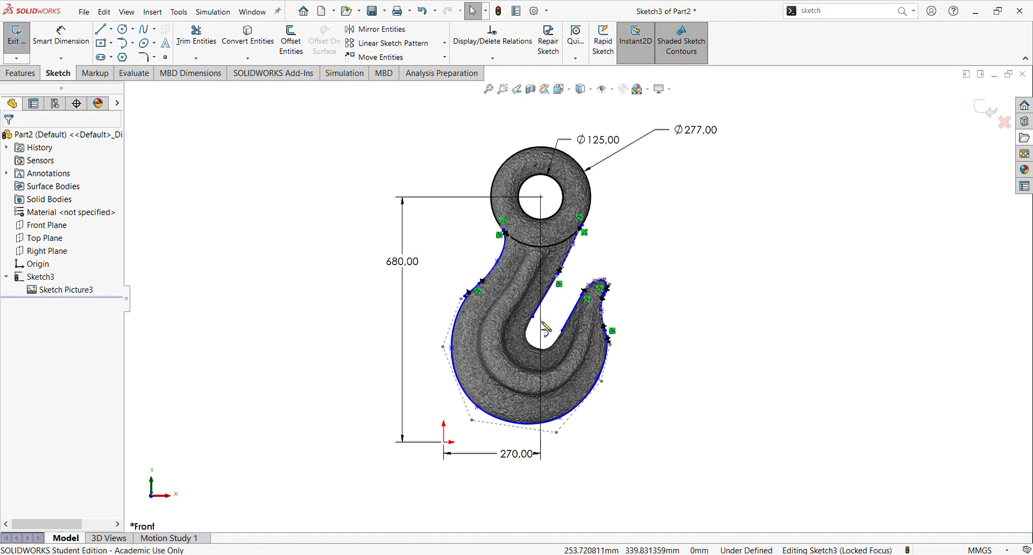
left_click(533, 317)
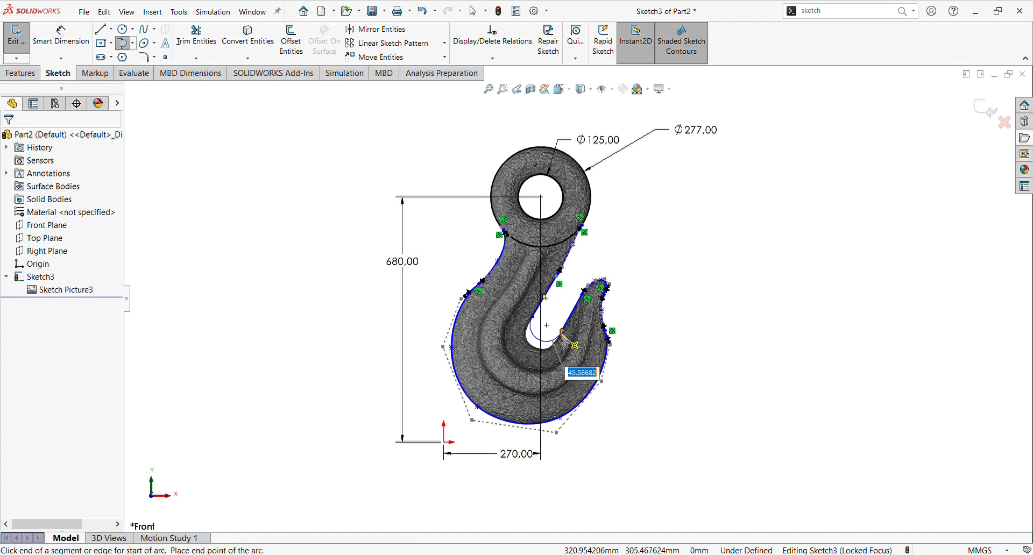
left_click(563, 331)
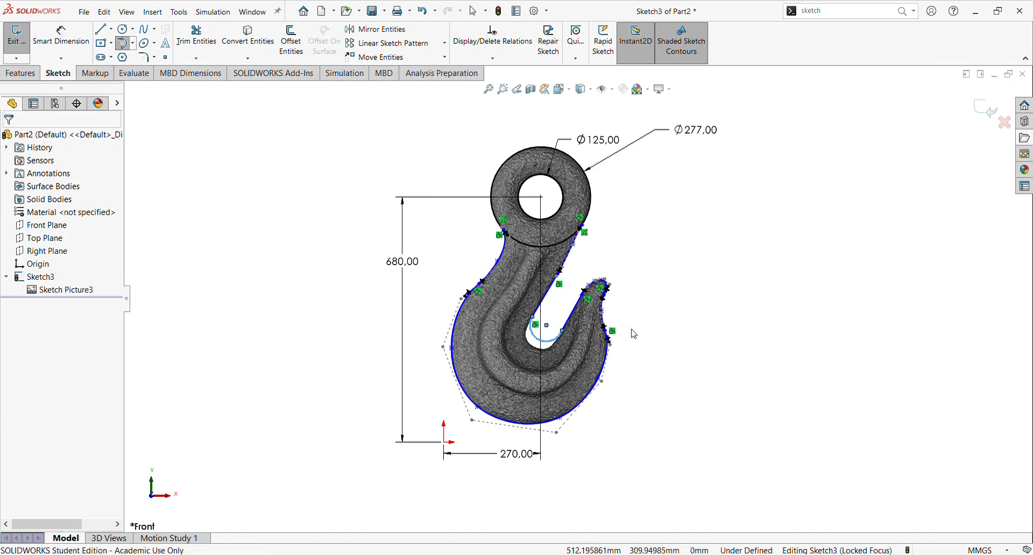
key("Escape")
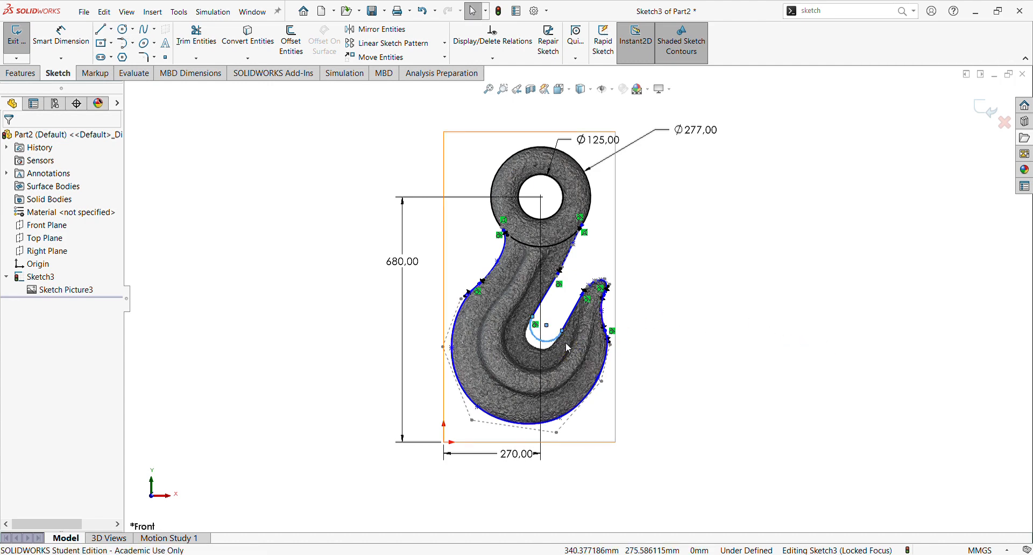
scroll(532, 346, "down", 5)
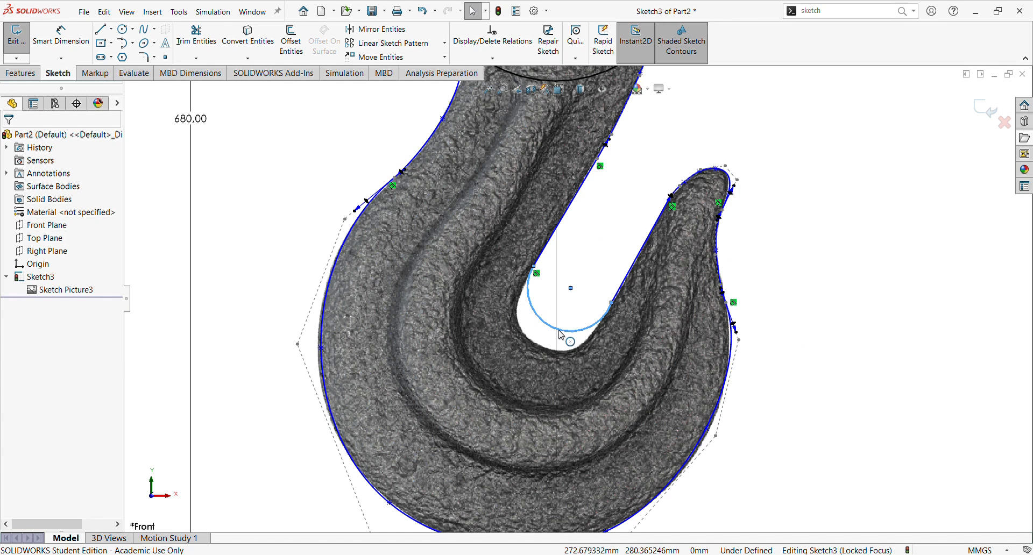
left_click_drag(552, 328, 592, 329)
Step: Make the arc tangent to the short straight line on the right of the opening
left_click(609, 324)
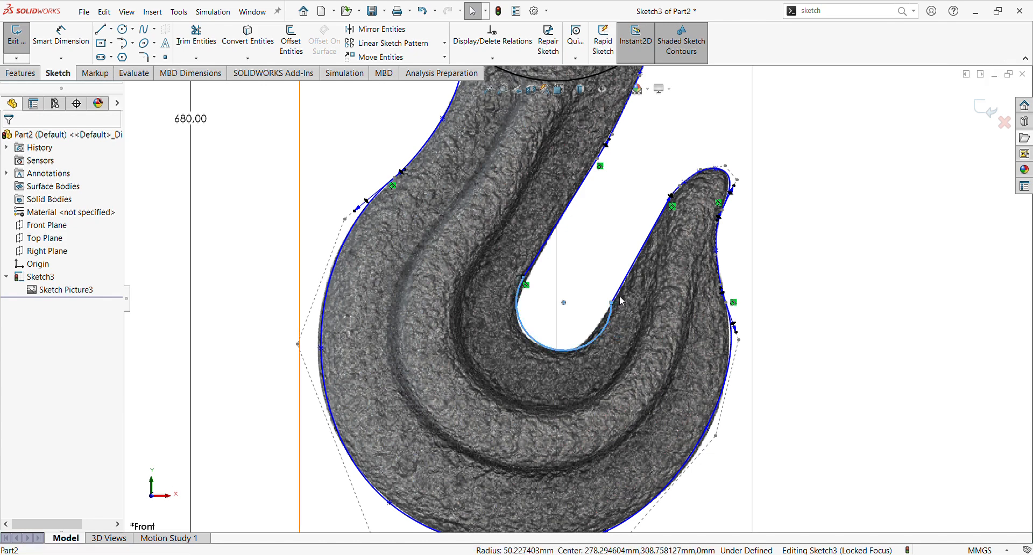
left_click(622, 295, "ctrl")
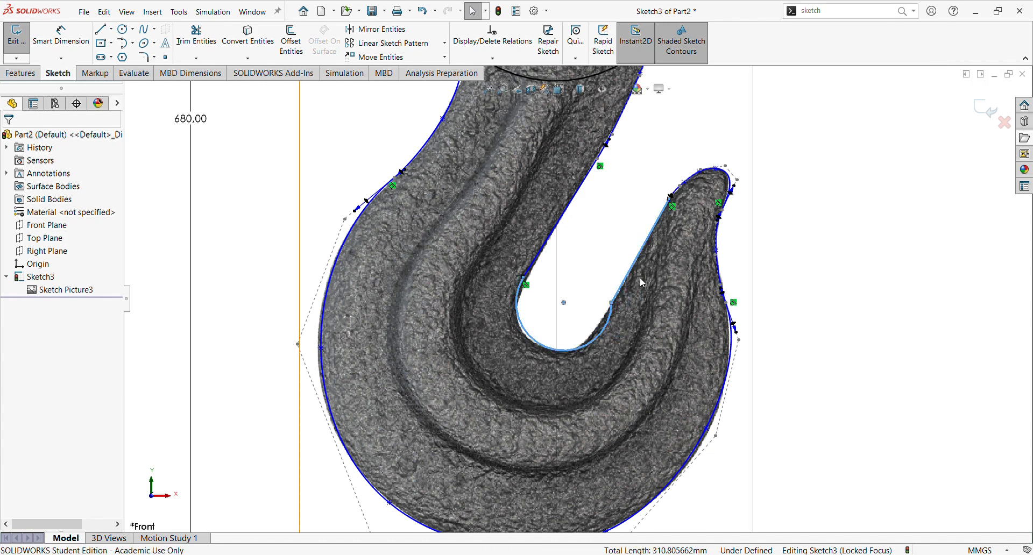
left_click(655, 251)
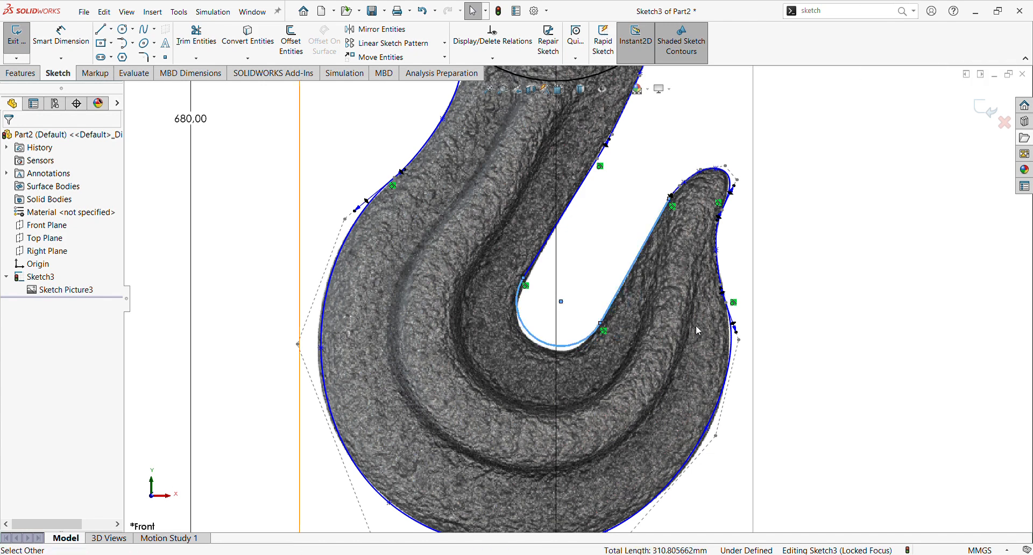
left_click(792, 325)
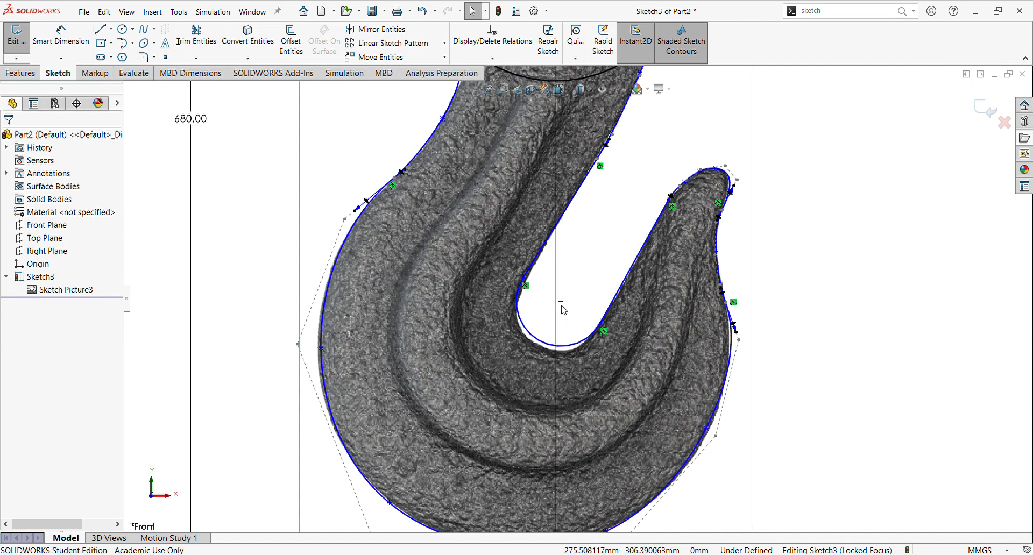
Step: Nudge the arc's centre and the upper right spline's lower point to match the outline
mouse_move(561, 303)
left_mouse_down()
mouse_move(564, 328)
mouse_move(561, 306)
left_mouse_up()
scroll(562, 307, "up", 3)
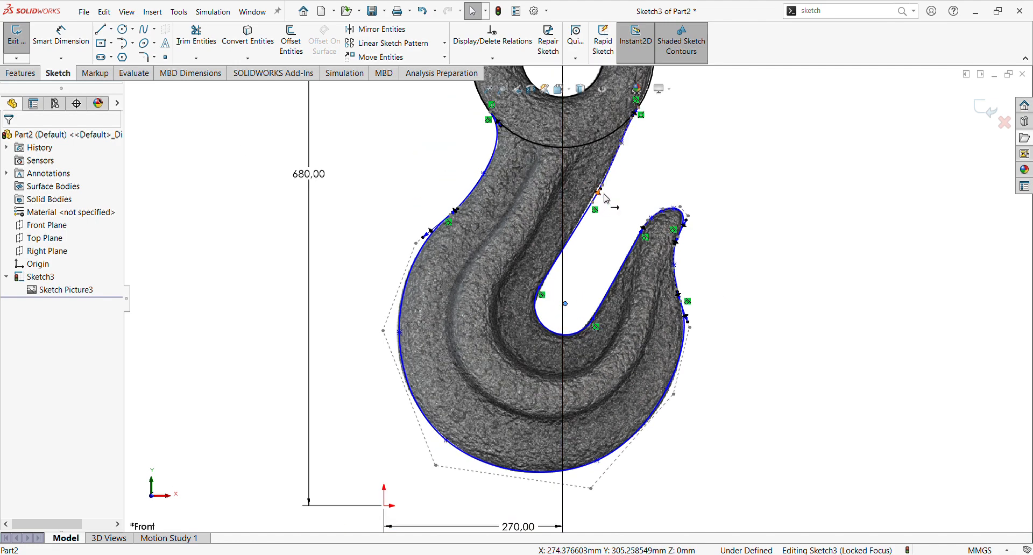
scroll(606, 198, "down", 3)
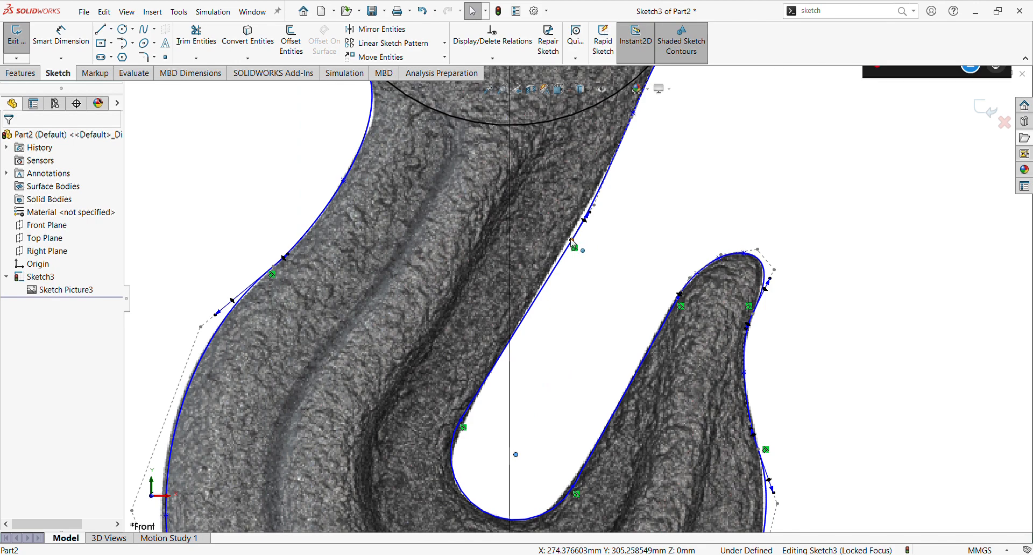
left_click_drag(564, 250, 562, 255)
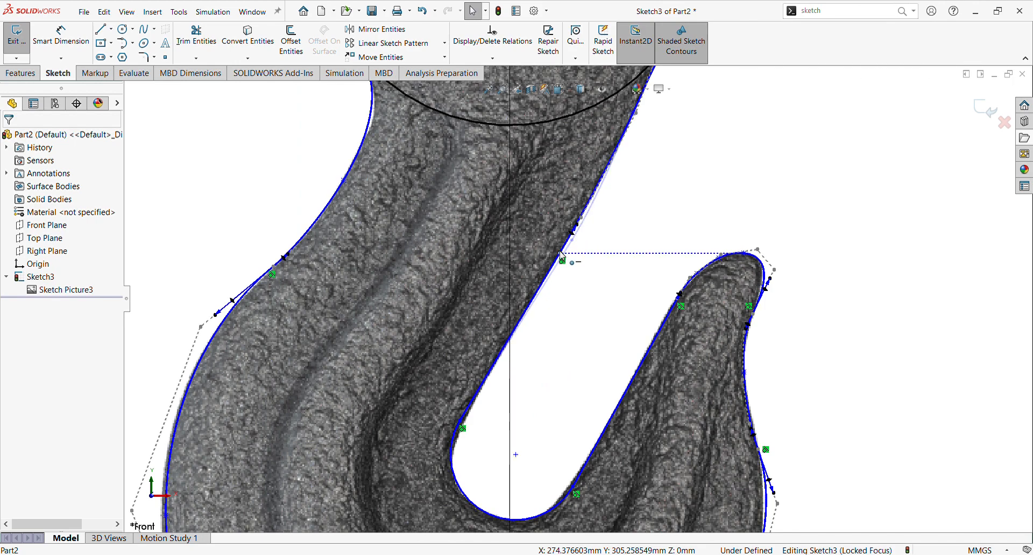
Step: Draw a vertical centerline beside the hook picture
scroll(573, 247, "up", 5)
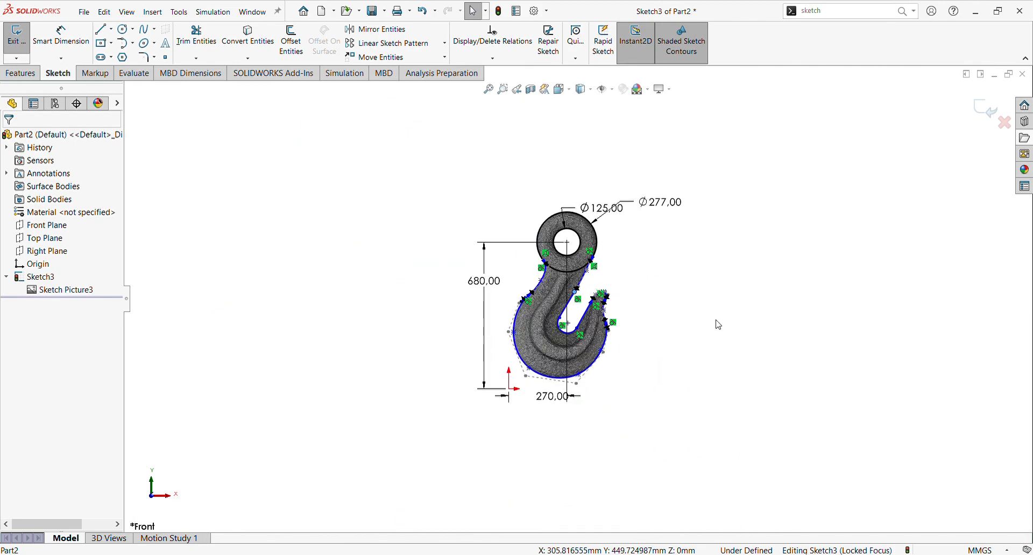
scroll(719, 325, "down", 2)
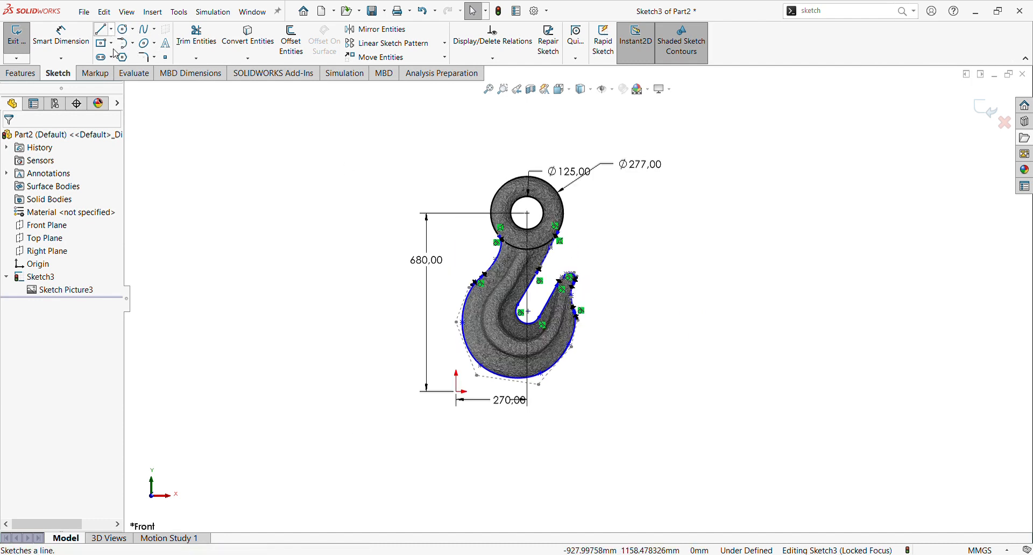
left_click(101, 29)
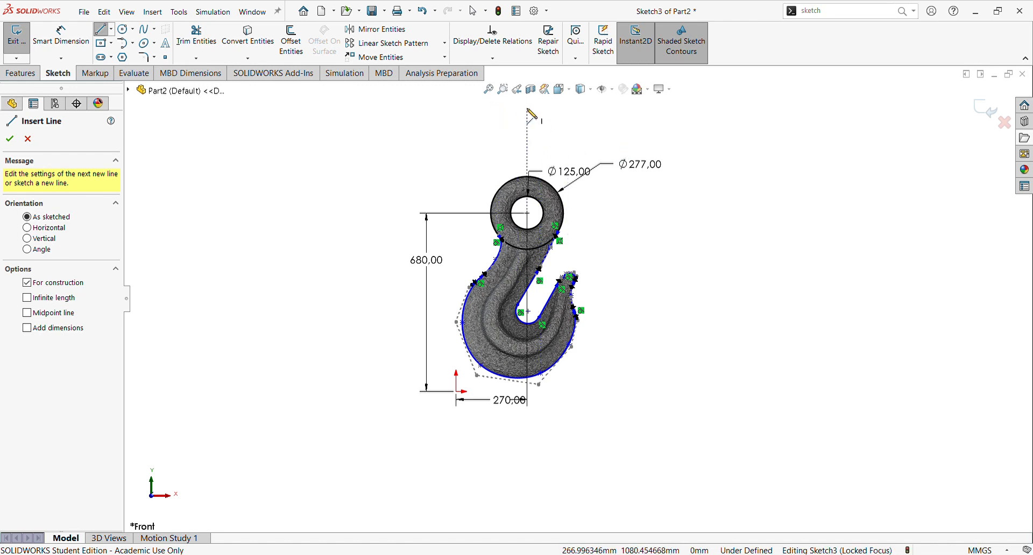
left_click(748, 153)
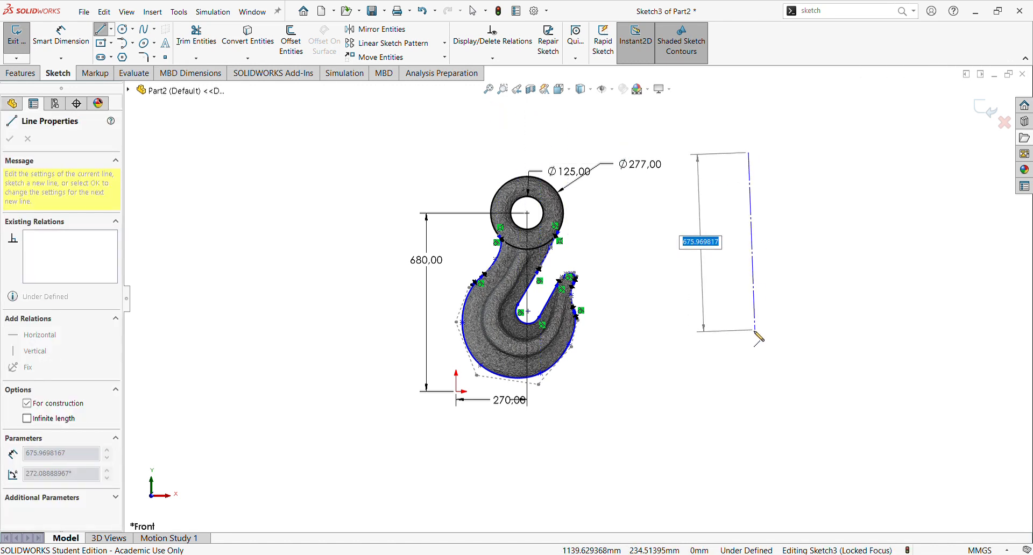
left_click(749, 331)
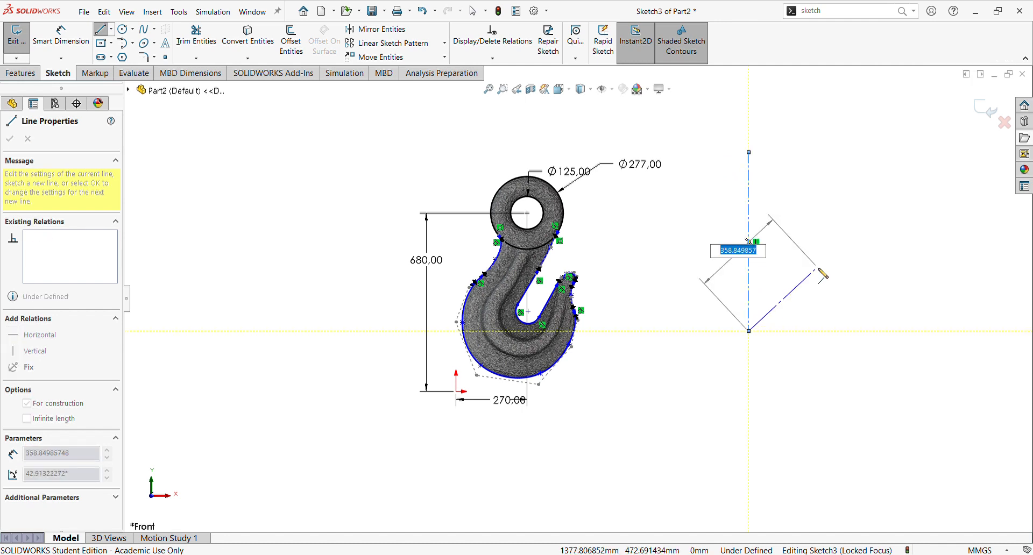
key("Escape")
key("Escape")
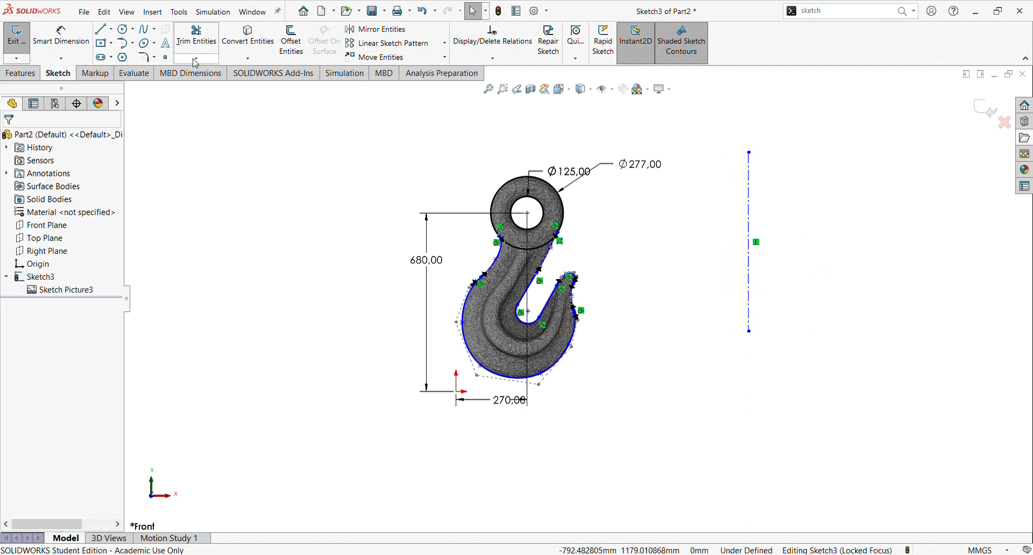
Step: Draw a horizontal centerline crossing the vertical centerline
left_click(113, 34)
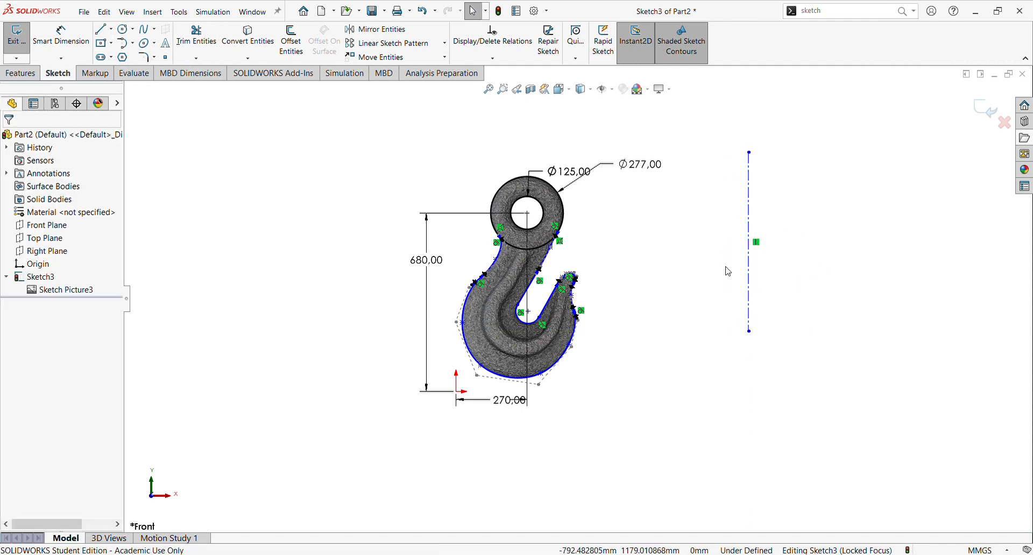
left_click(672, 222)
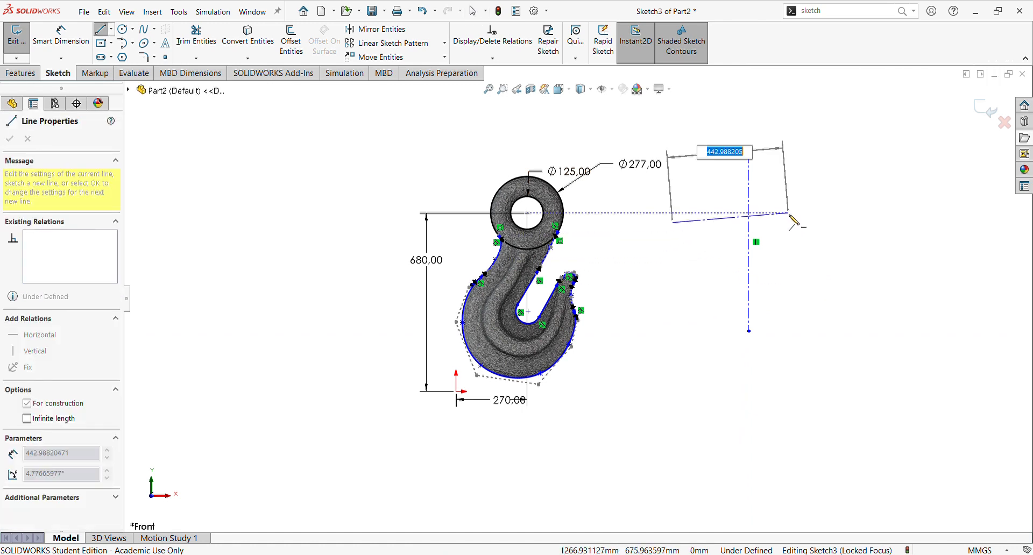
left_click(811, 222)
key("Escape")
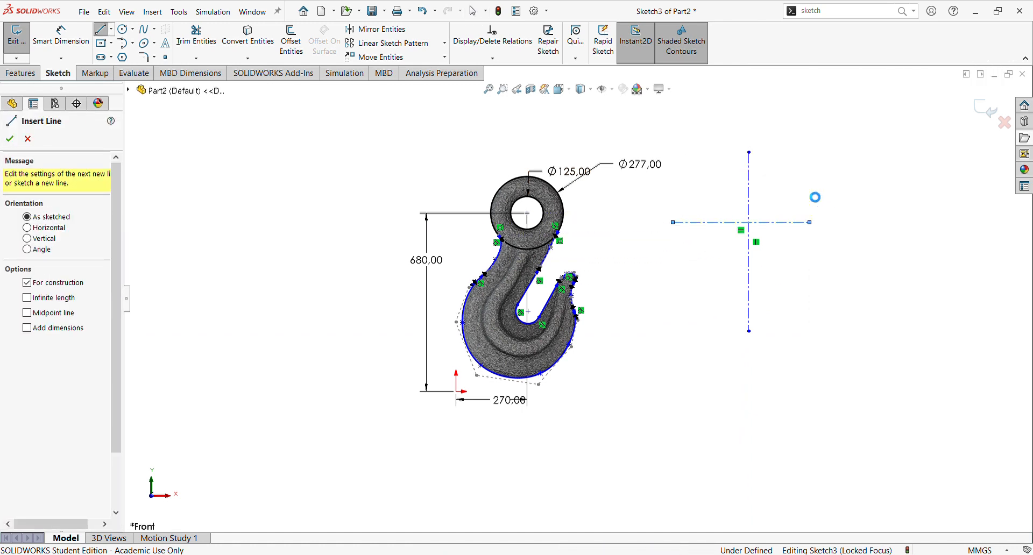
key("Escape")
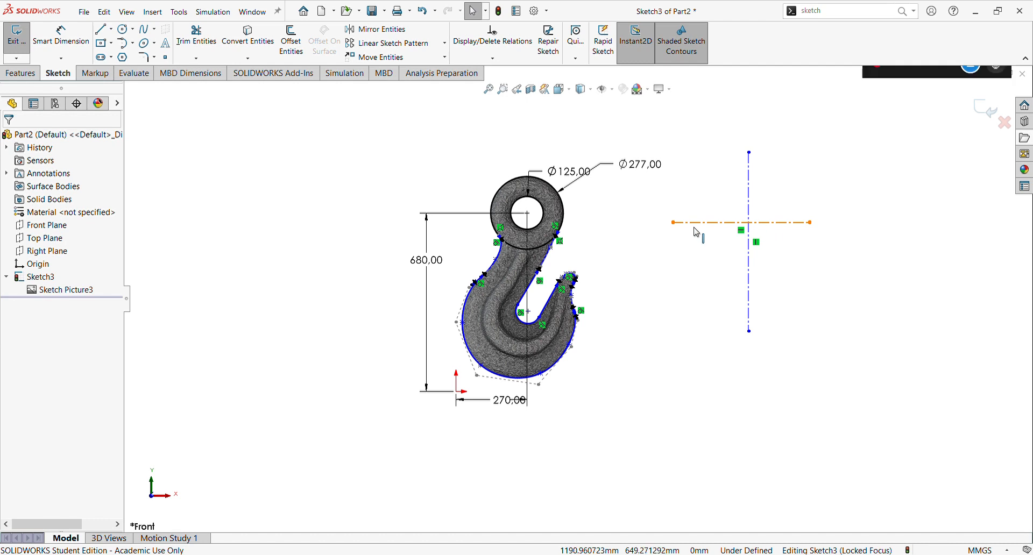
Step: Give the horizontal centerline a midpoint relation with the eye's centre and shorten its ends to span the eye
left_click(771, 228)
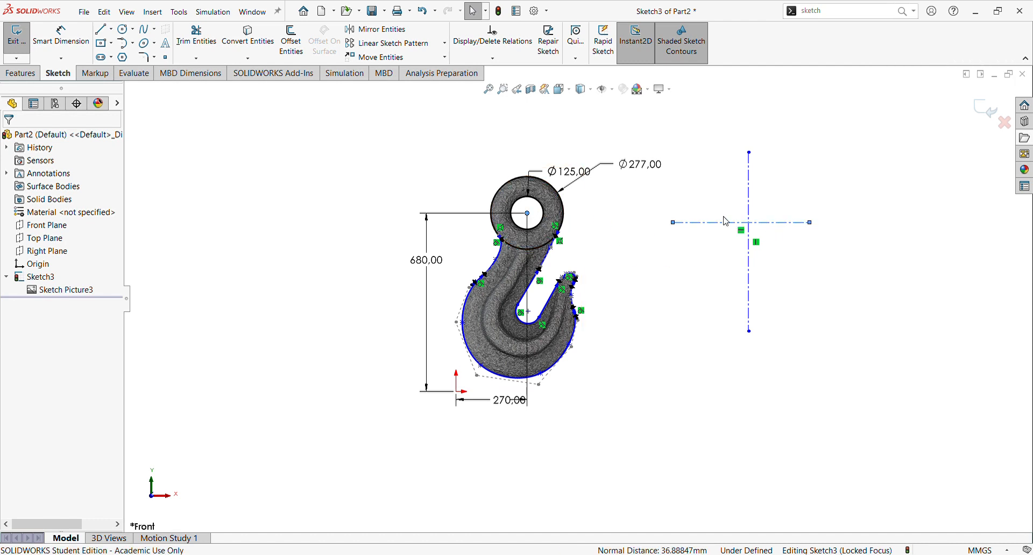
left_click(703, 251)
left_click(528, 213)
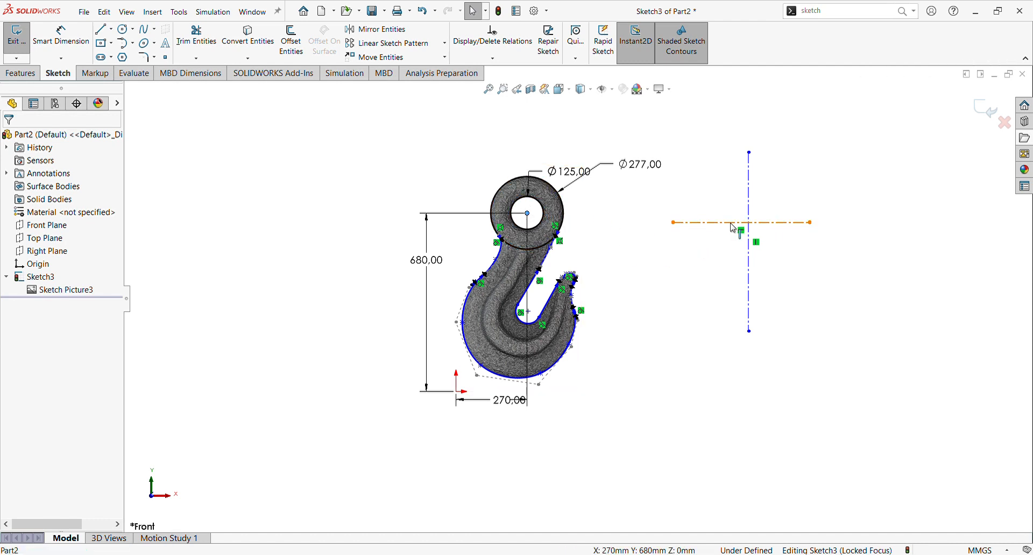
left_click(734, 223, "ctrl")
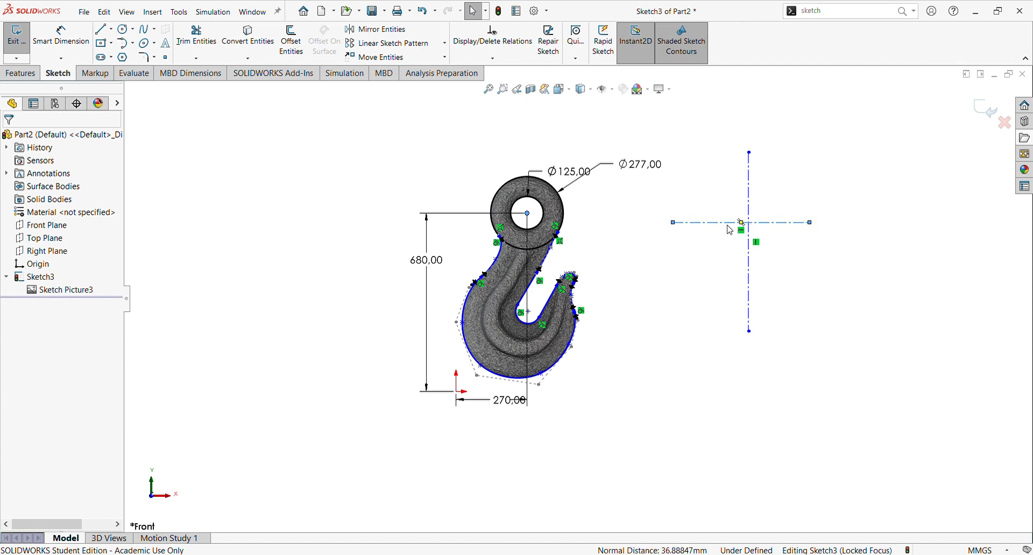
left_click(766, 175)
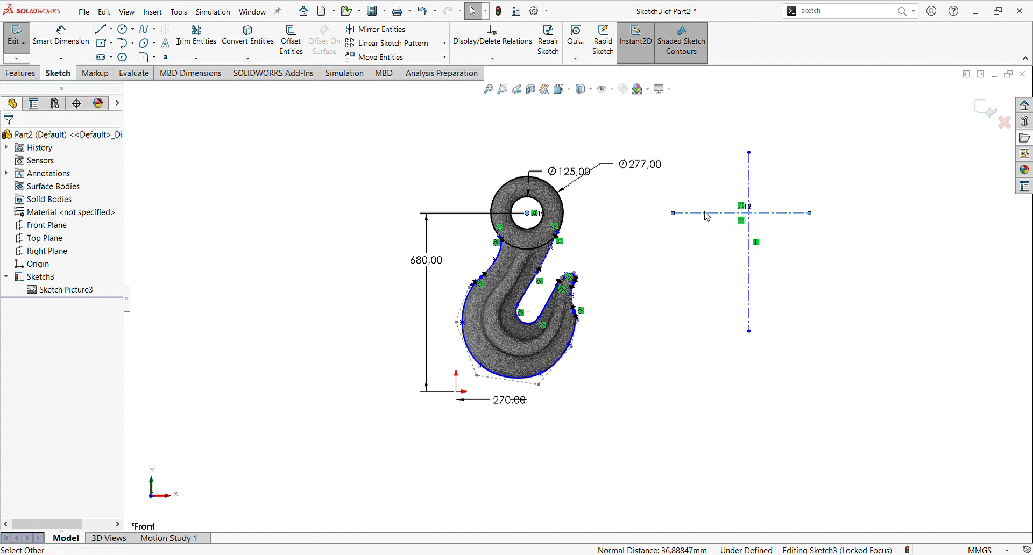
left_click_drag(674, 214, 476, 215)
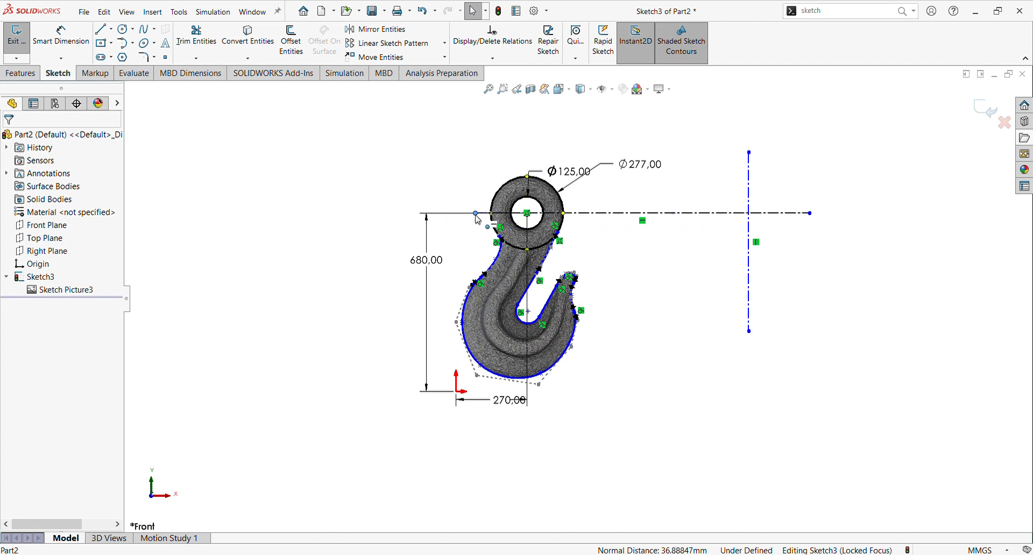
left_click_drag(812, 218, 580, 218)
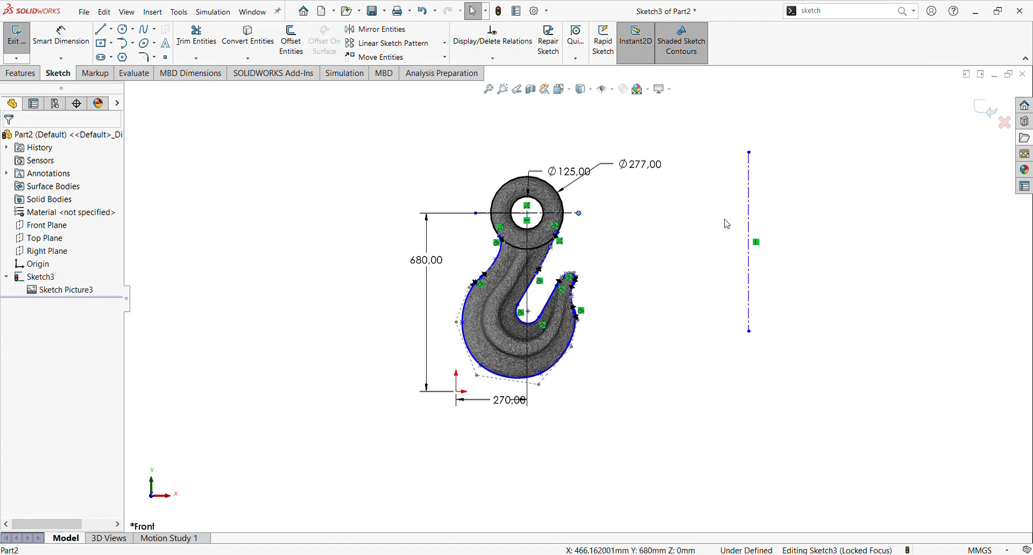
Step: Make the vertical centerline coincident with the eye's centre point
left_click(749, 222)
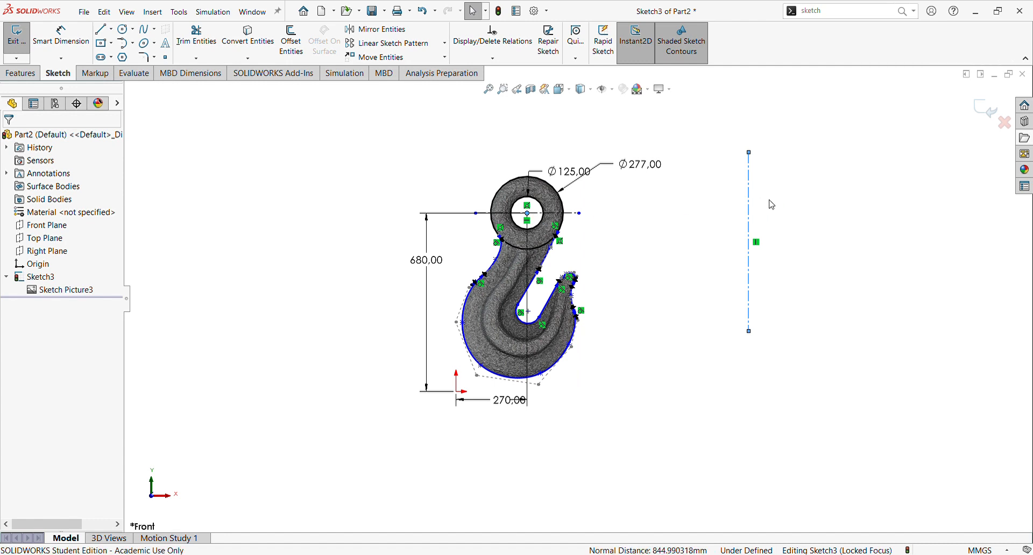
left_click(712, 217)
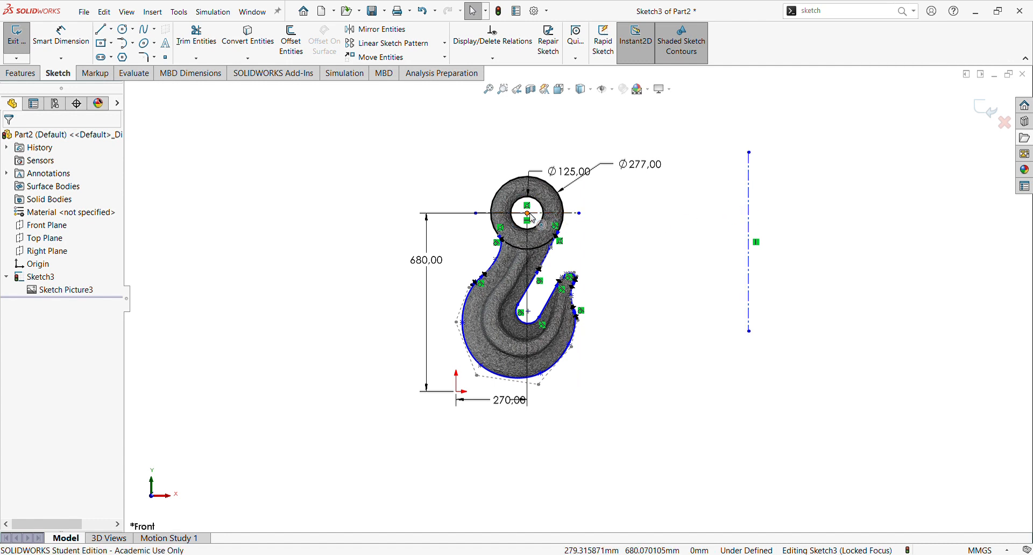
left_click(750, 223)
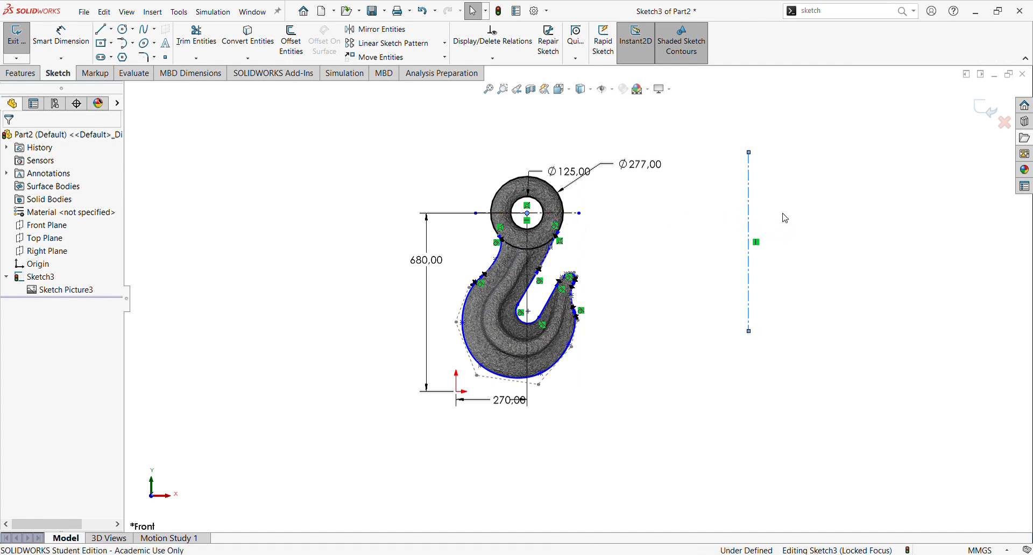
left_click(795, 174)
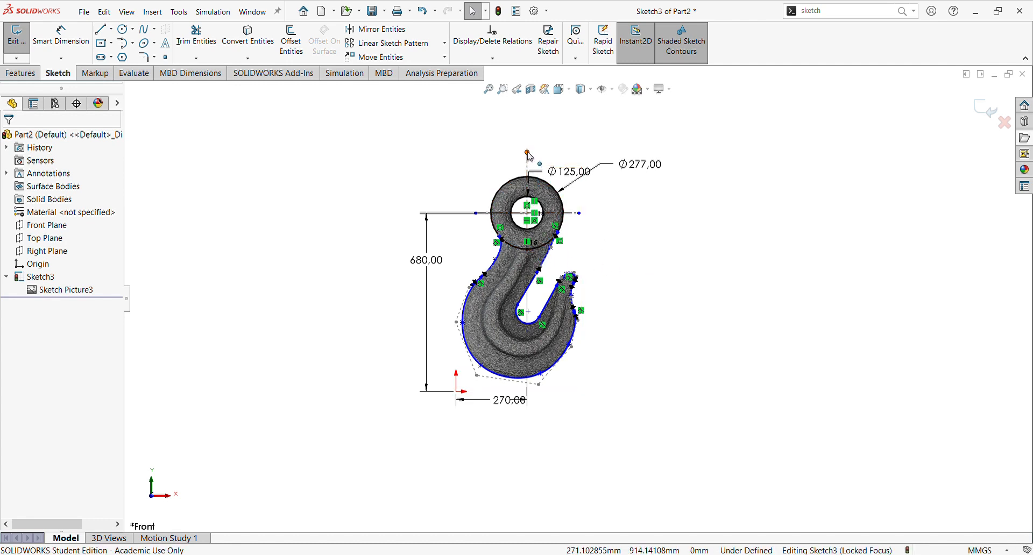
Step: Draw a diagonal centerline from the inner arc's centre up through the hook's opening
scroll(611, 339, "down", 2)
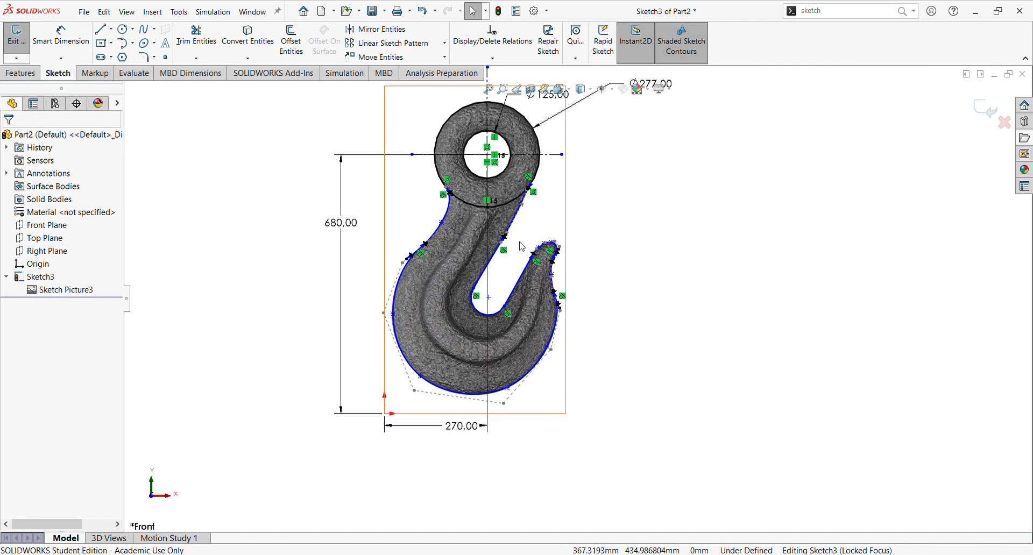
left_click(111, 29)
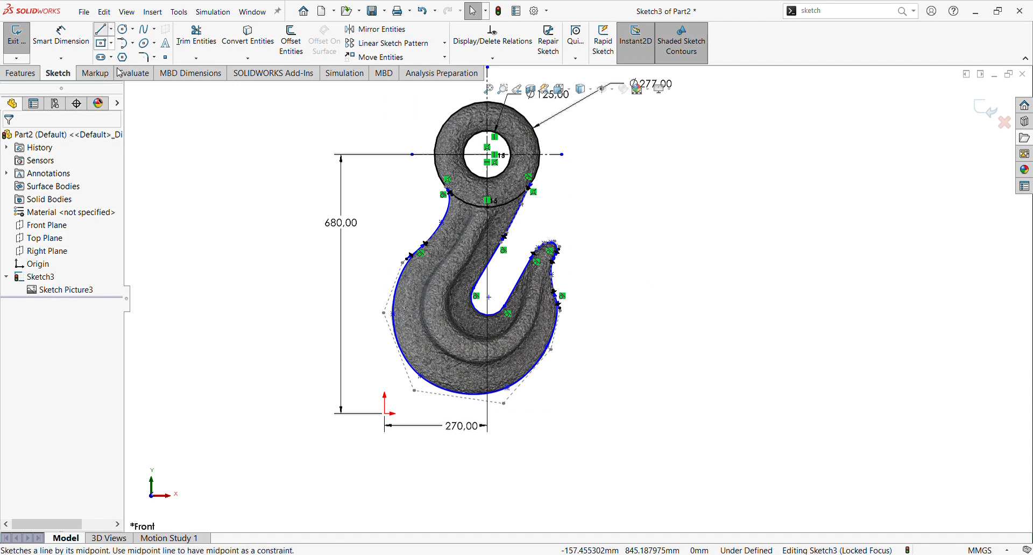
left_click(125, 54)
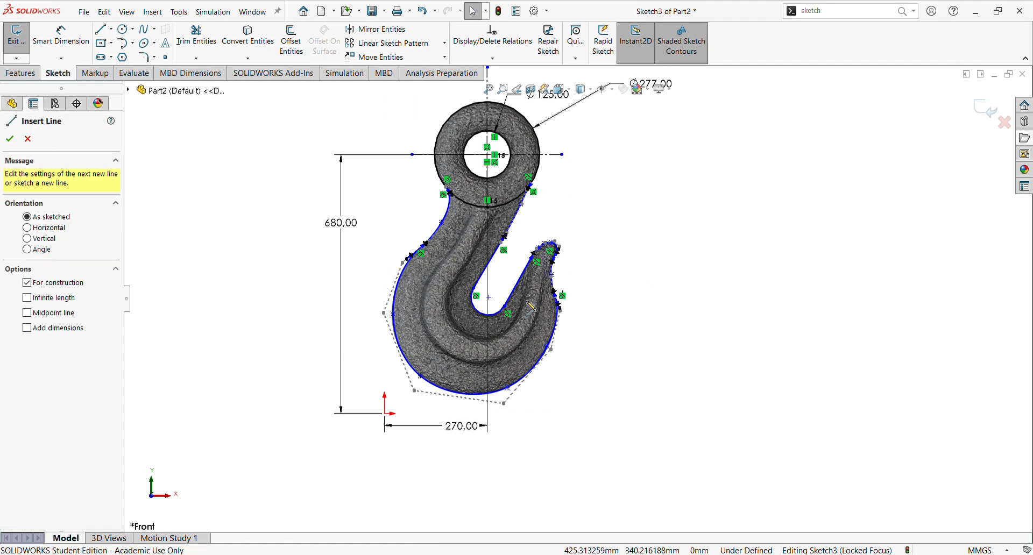
left_click(481, 313)
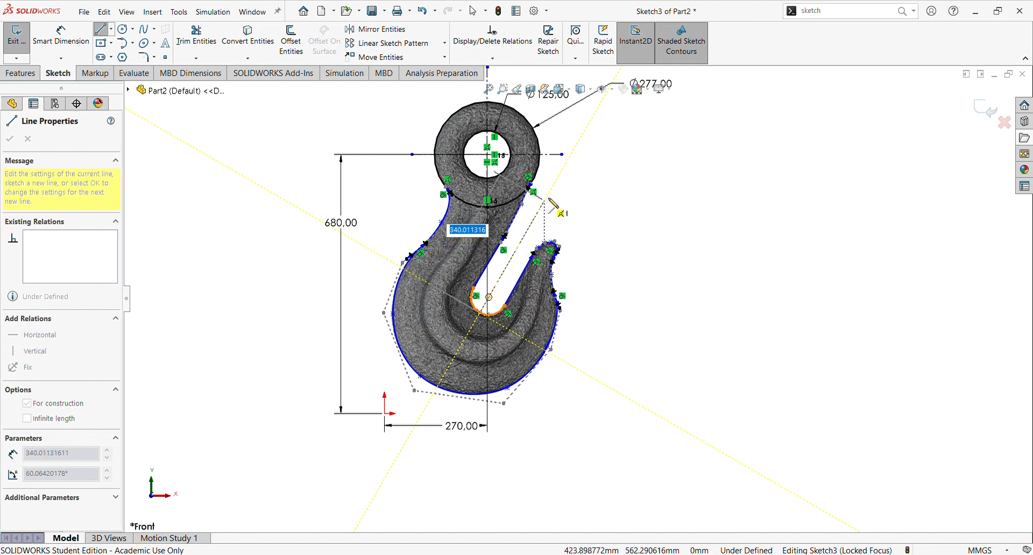
left_click(560, 174)
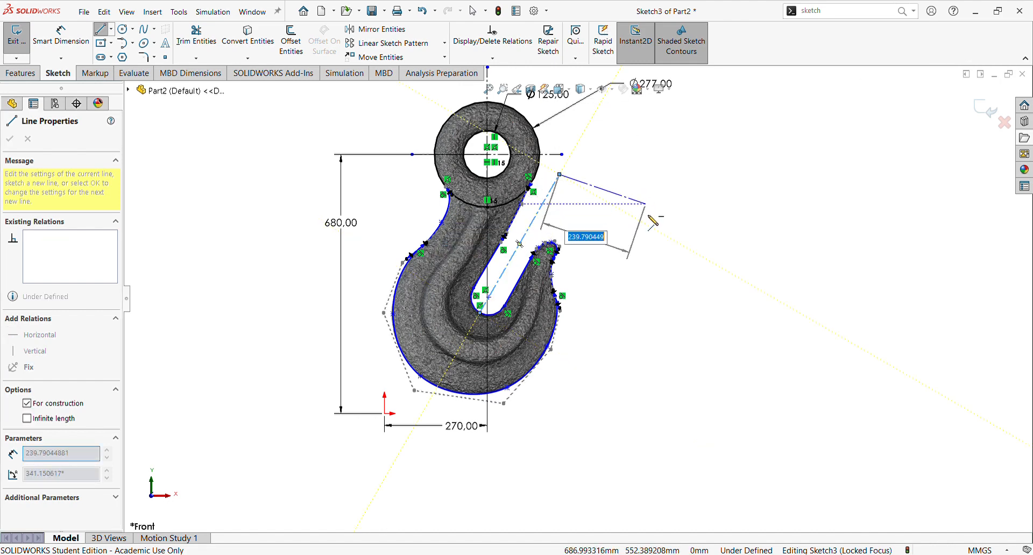
key("Escape")
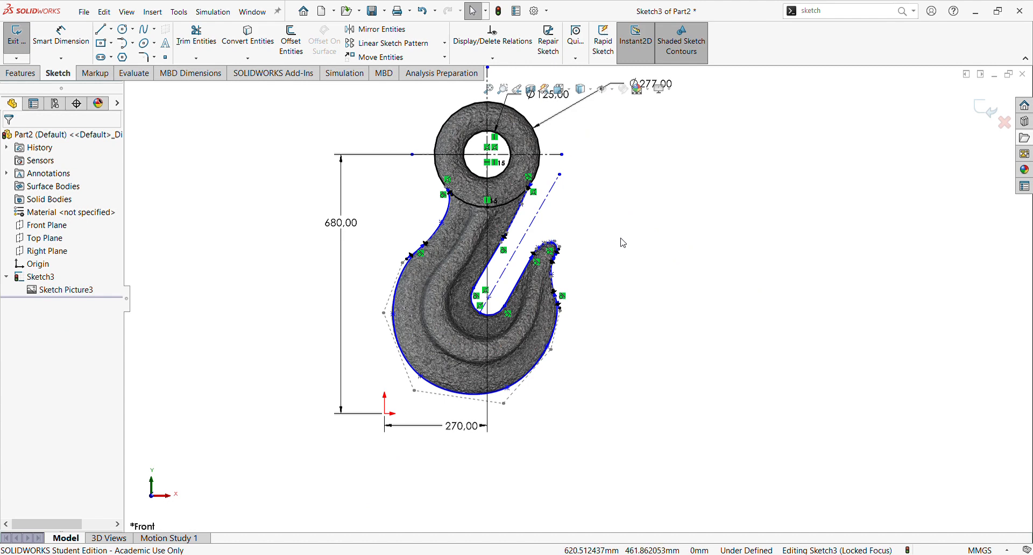
Step: Exit the sketch
scroll(608, 242, "down", 1)
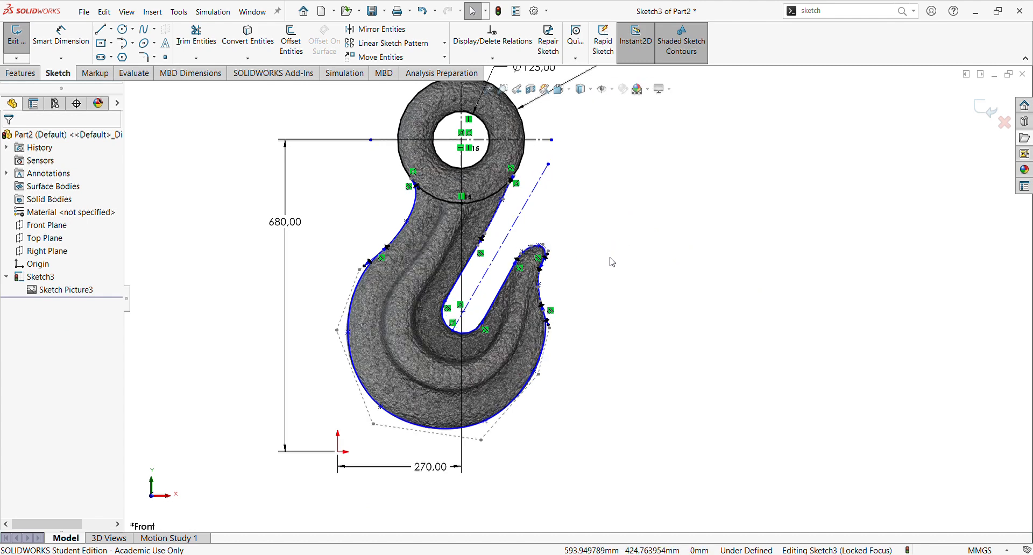
scroll(611, 261, "up", 2)
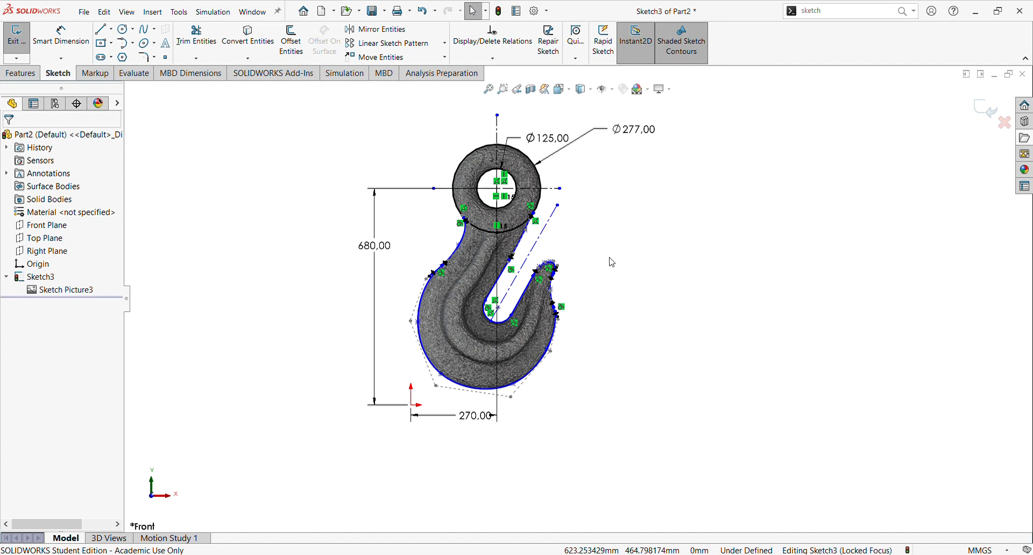
left_click(978, 116)
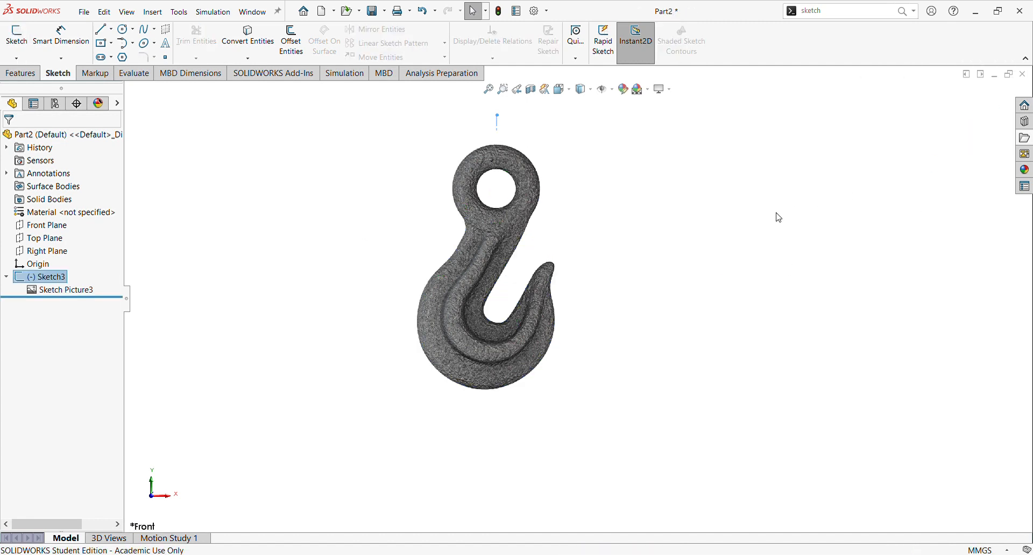